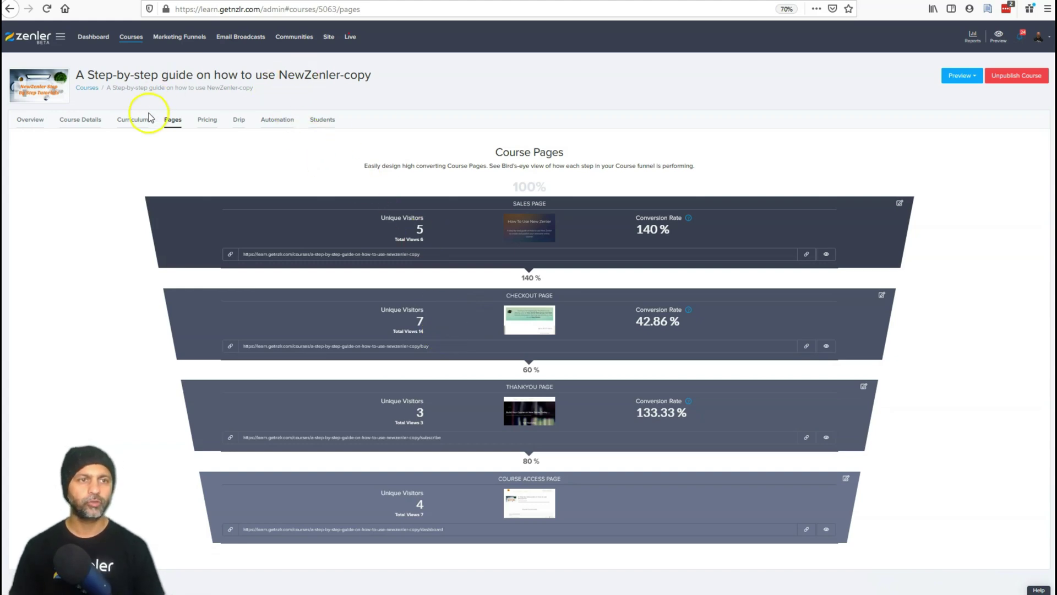
Leave the course's Pages tab and return to the All Courses list.
click(131, 36)
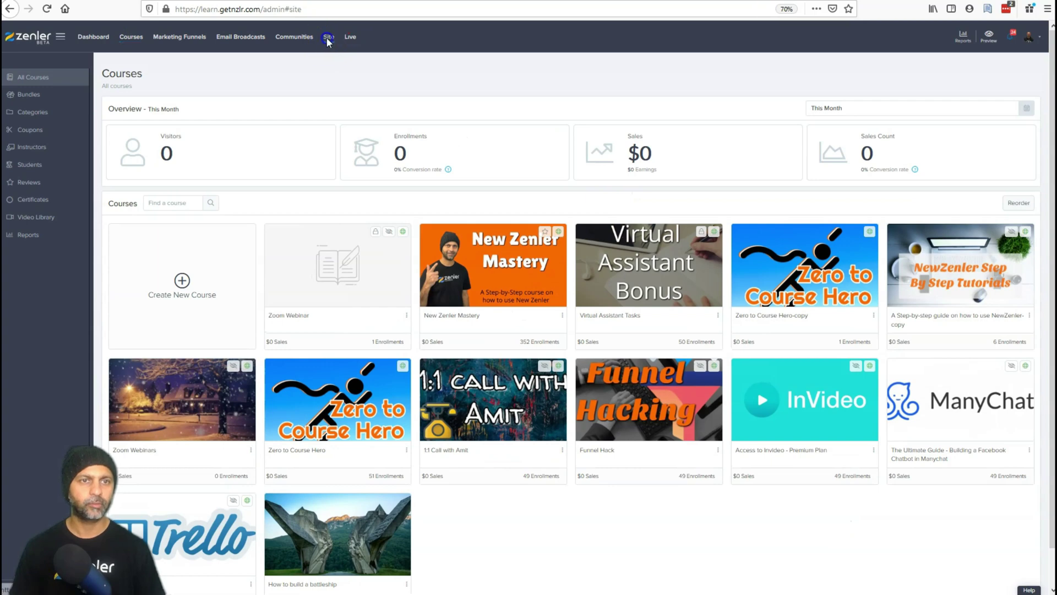
Open Site > Pages and go to the 'Create an awesome sales page using New Zenler' row.
click(328, 39)
click(35, 130)
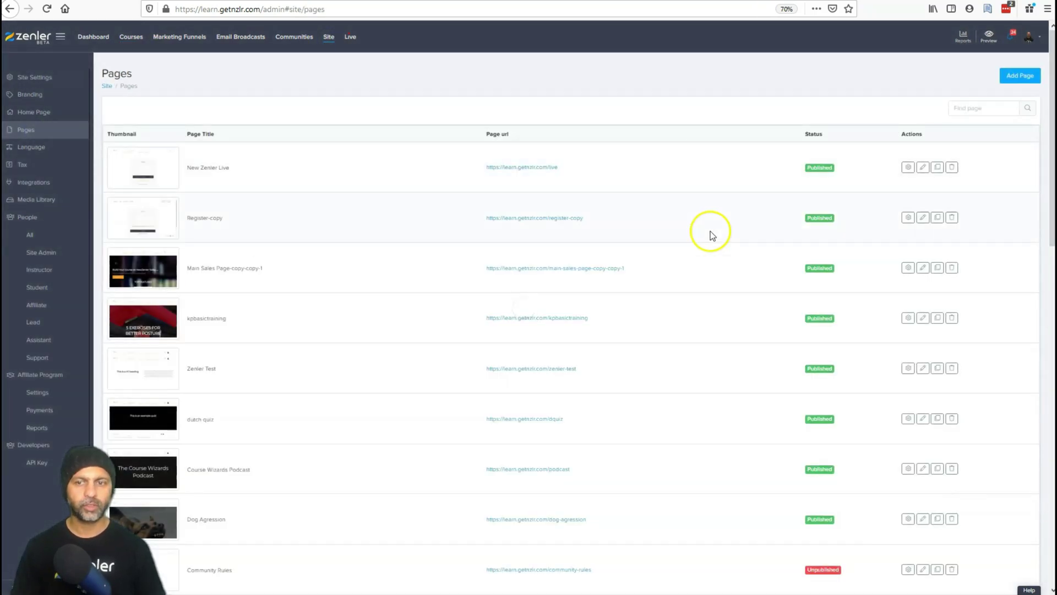
scroll(697, 281, down, 8)
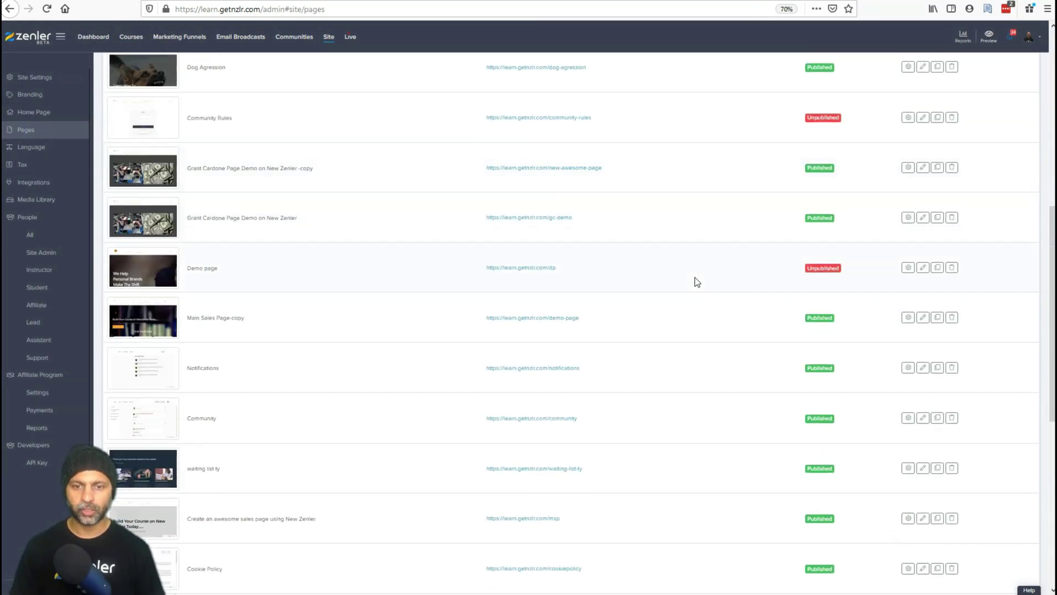
scroll(697, 281, down, 5)
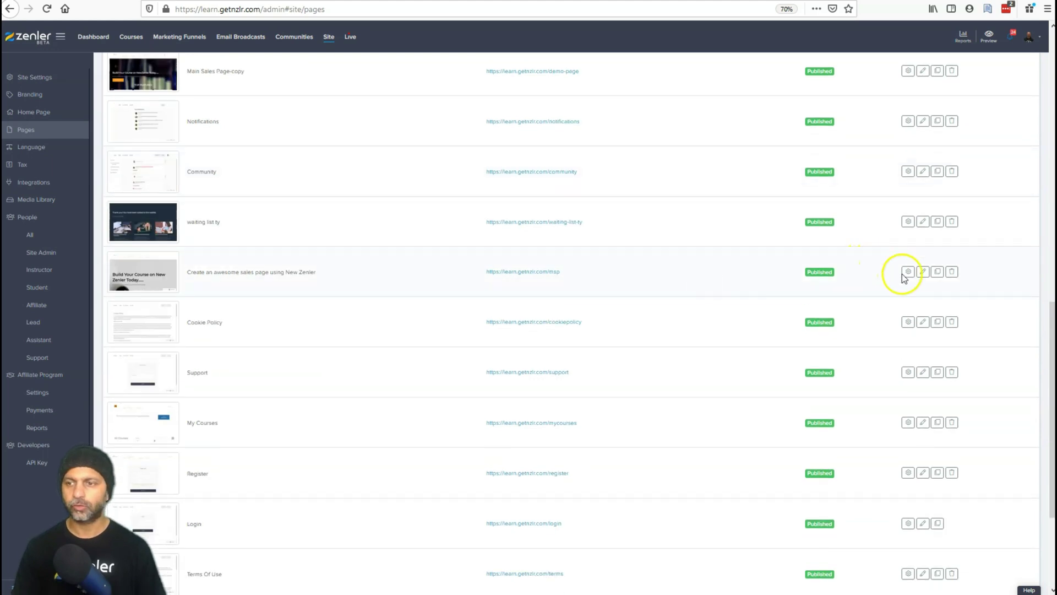
click(922, 271)
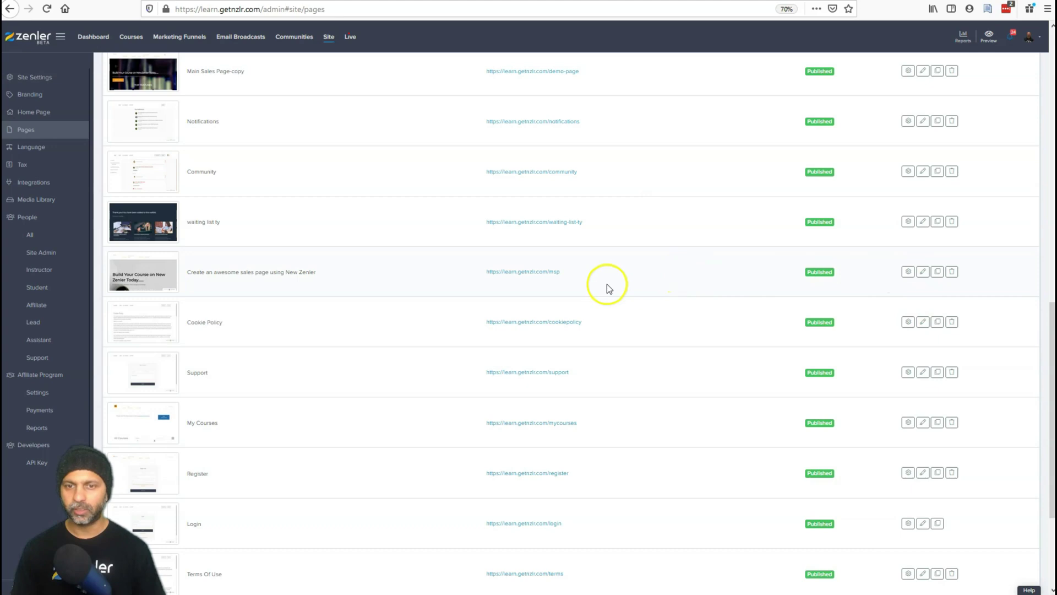
Open the sales page's public URL in the browser window.
click(486, 274)
triple_click(486, 273)
click(1047, 9)
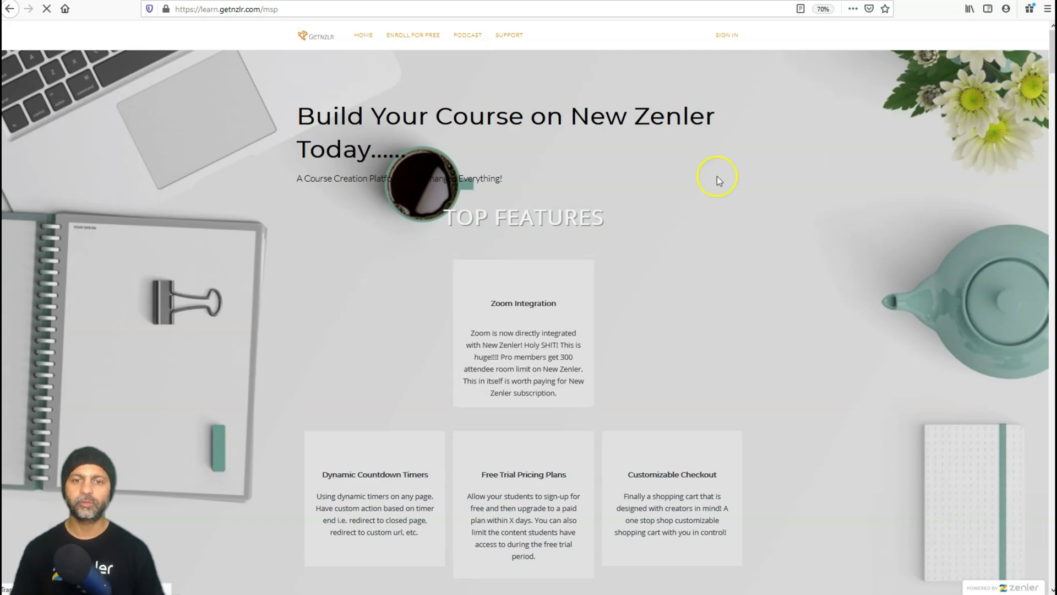
Scroll through the live sales page until the free-enrollment popup appears.
scroll(775, 200, down, 10)
scroll(777, 197, down, 15)
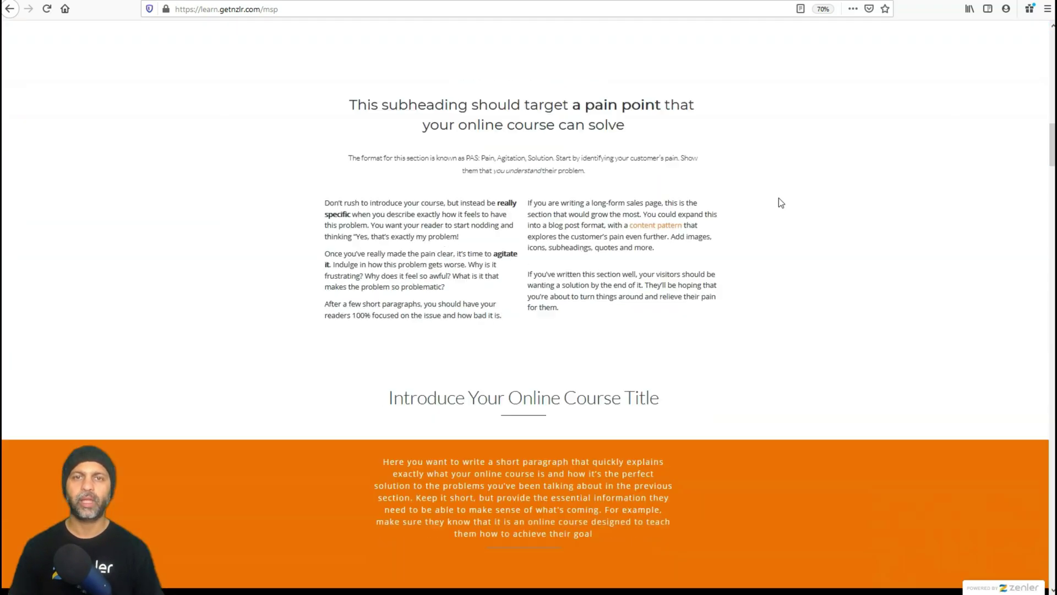
scroll(788, 197, down, 20)
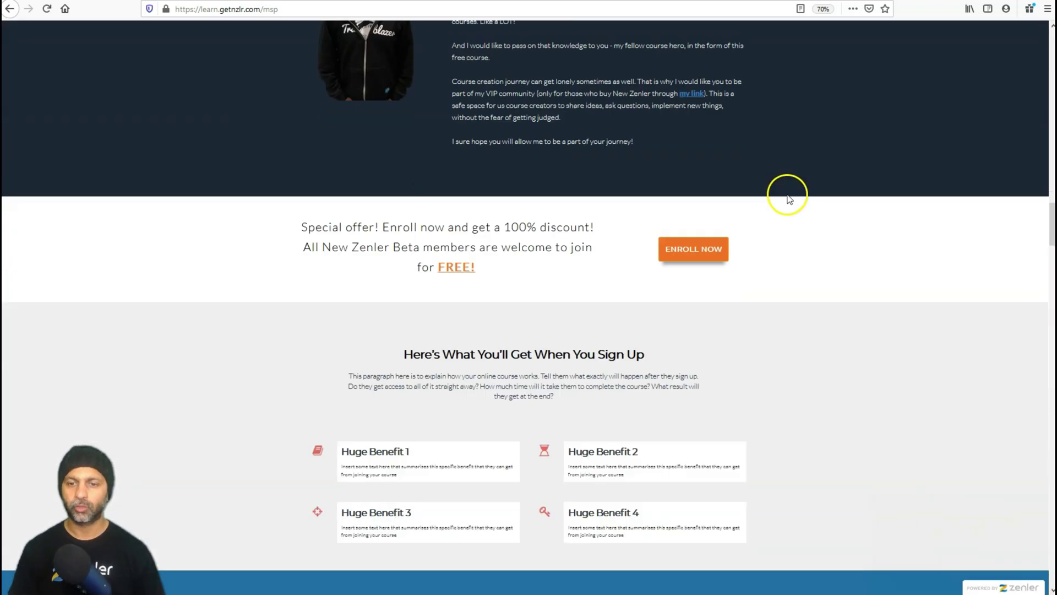
scroll(792, 202, down, 4)
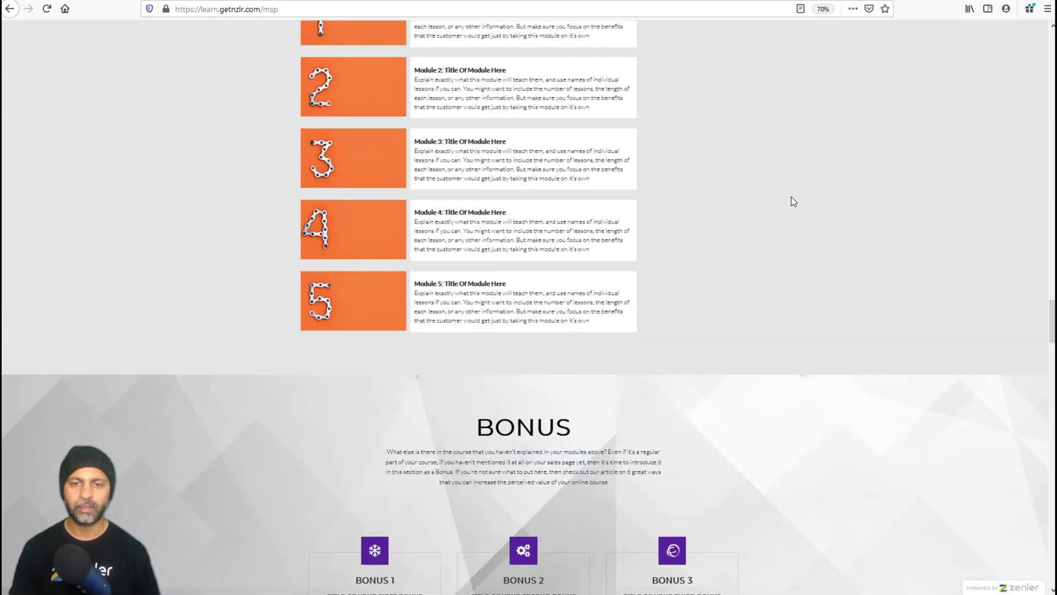
scroll(788, 206, down, 4)
scroll(787, 206, down, 13)
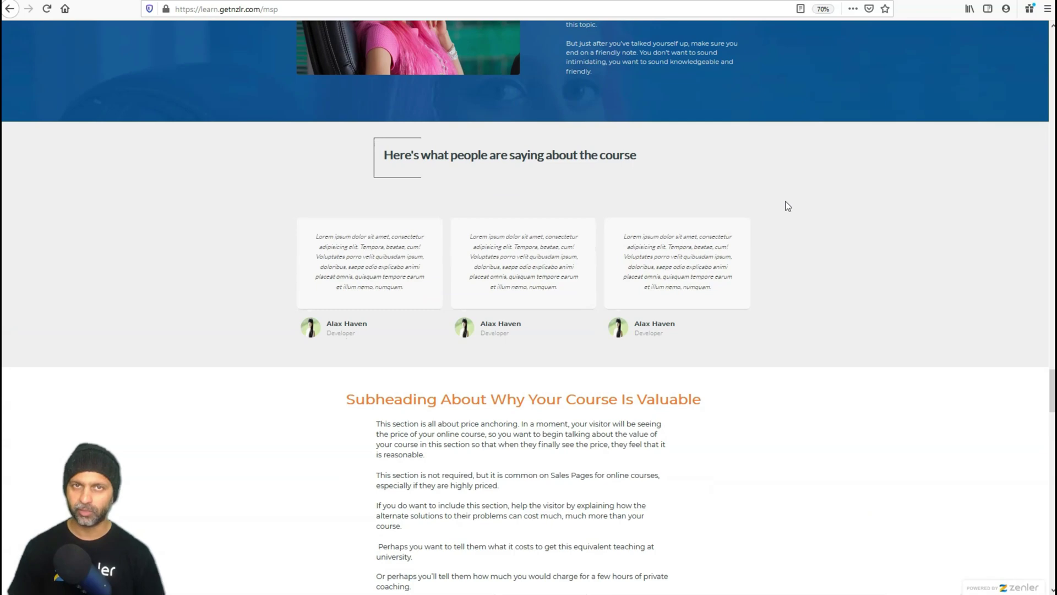
scroll(787, 206, down, 5)
scroll(787, 206, down, 12)
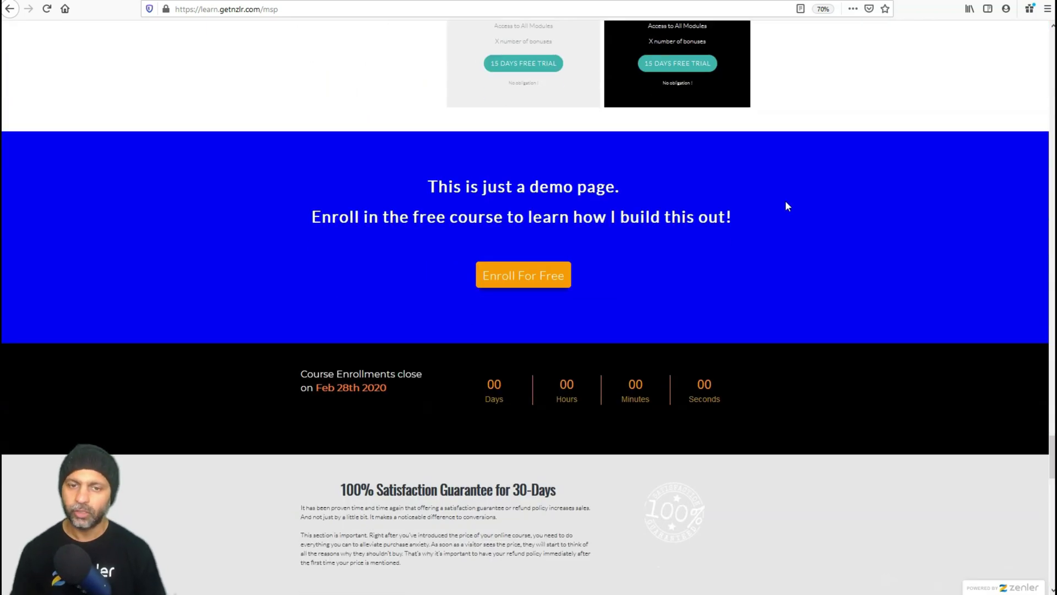
scroll(788, 206, down, 5)
scroll(787, 206, down, 2)
scroll(787, 206, down, 18)
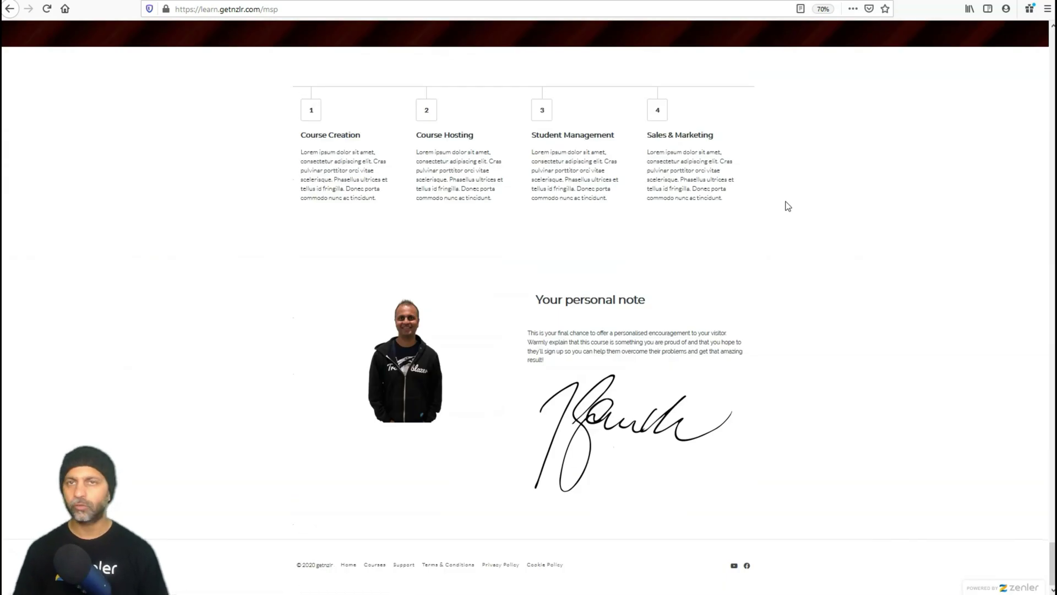
scroll(787, 206, up, 20)
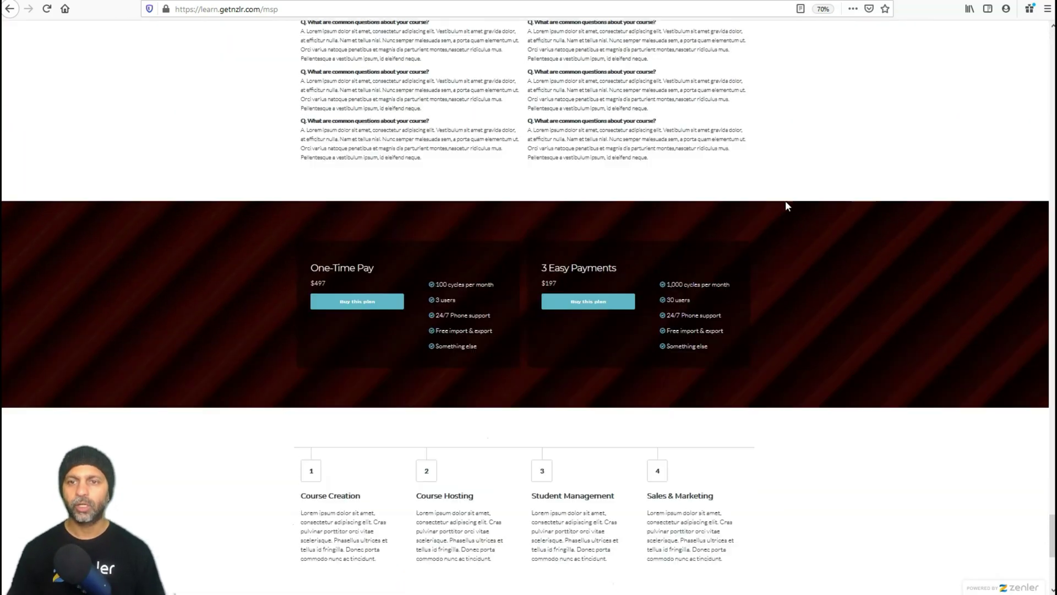
scroll(787, 206, up, 20)
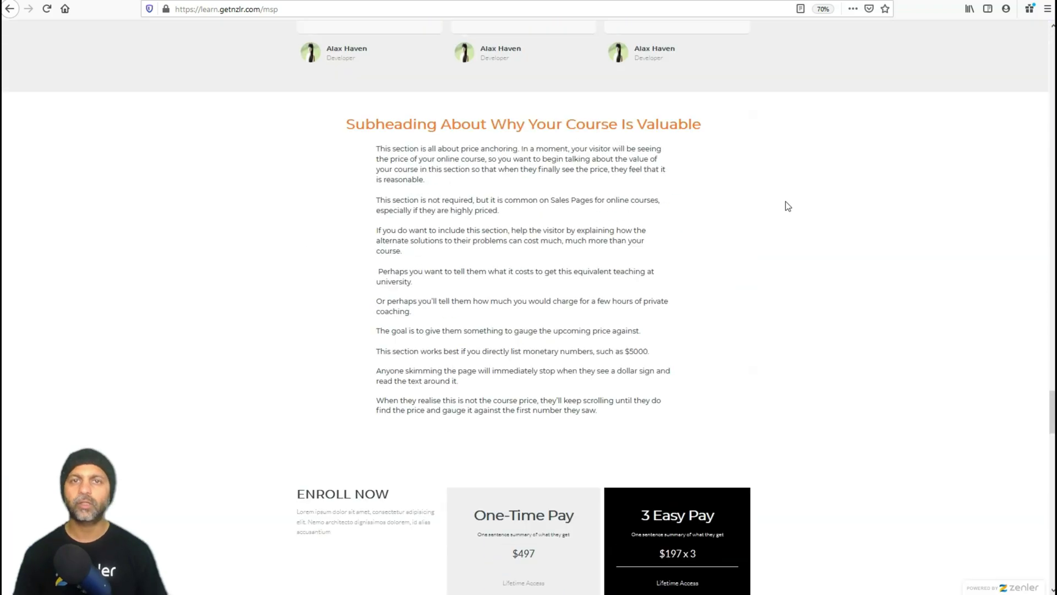
scroll(787, 206, up, 15)
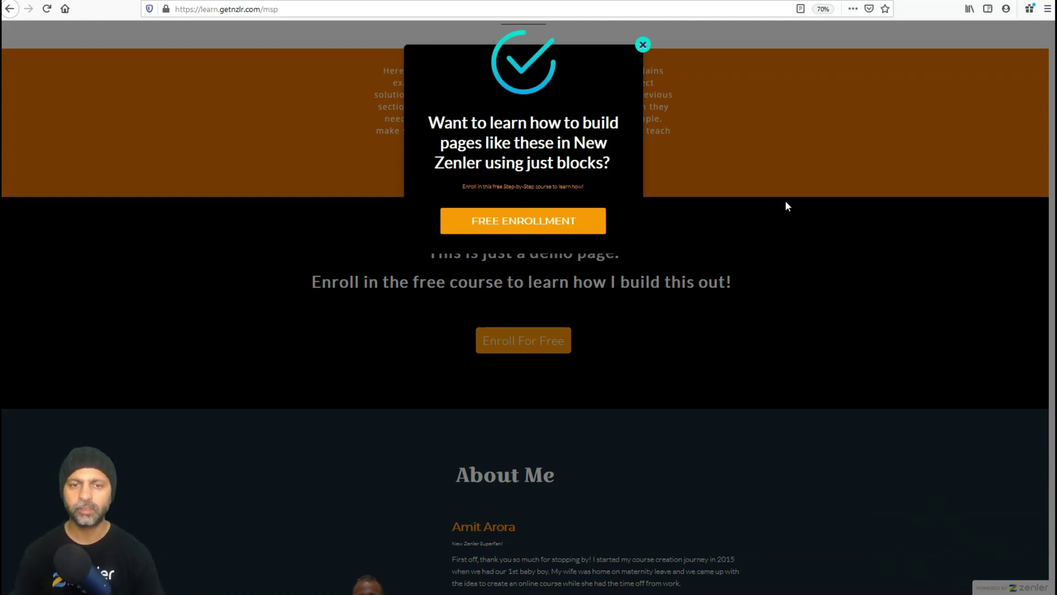
Test the popup's Free Enrollment button, then open the popup in the page editor for editing.
click(530, 228)
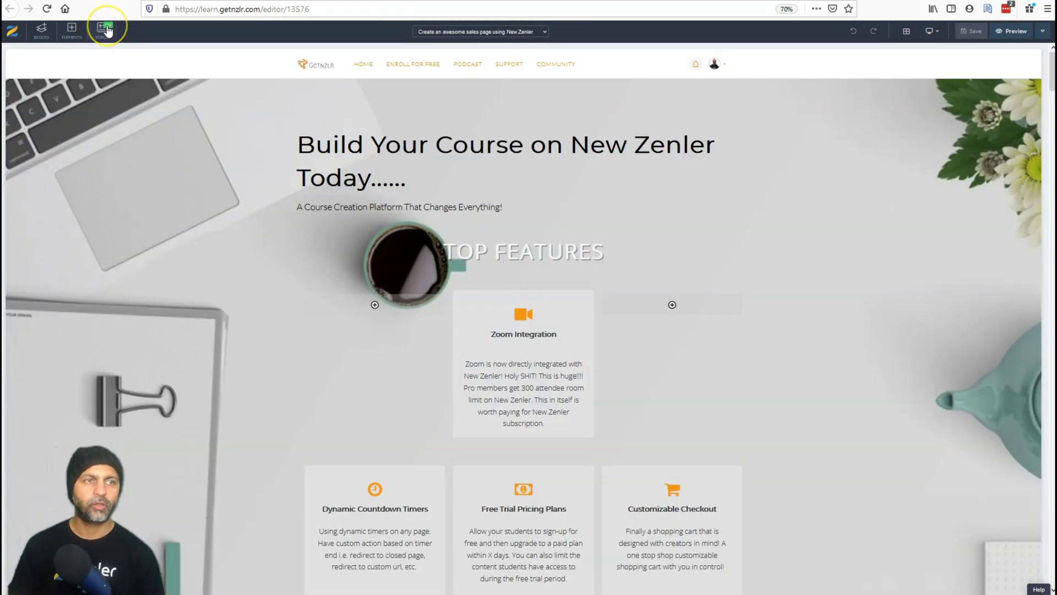
click(106, 31)
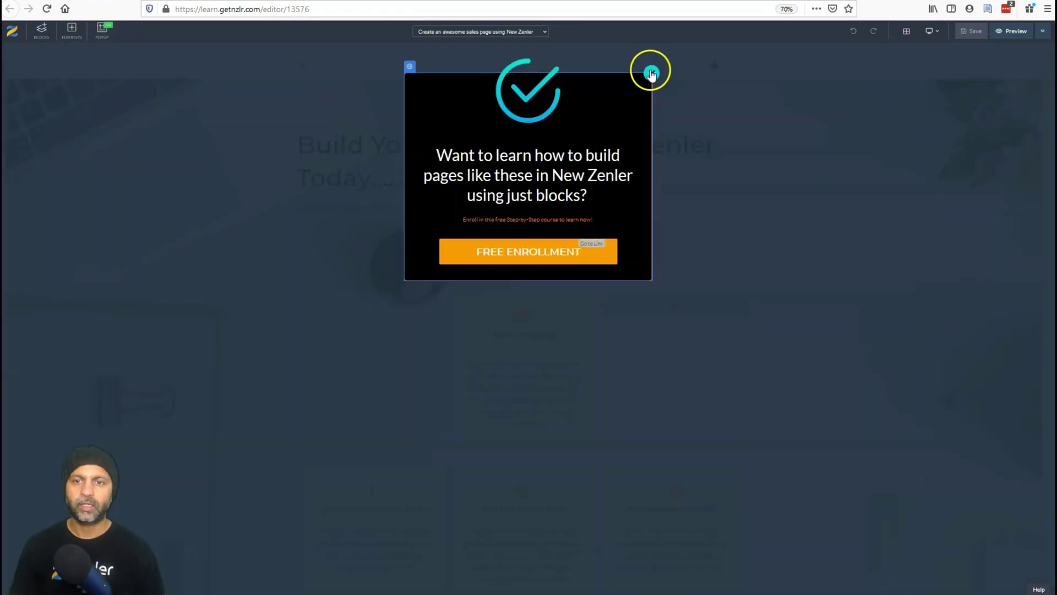
click(410, 66)
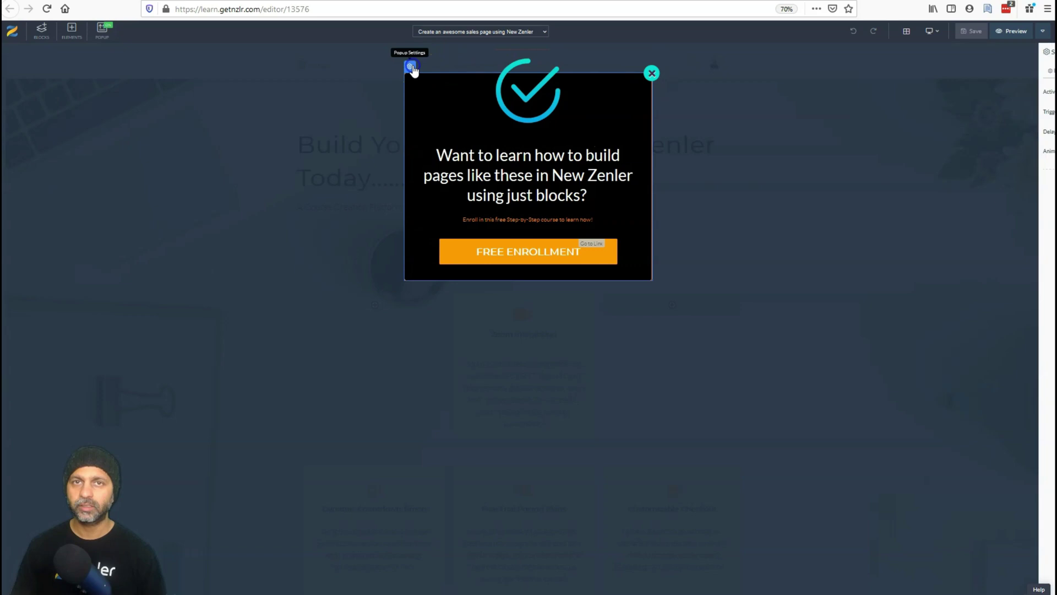
Turn the popup's Active setting on, keeping the After Delay 25-second trigger.
click(1013, 92)
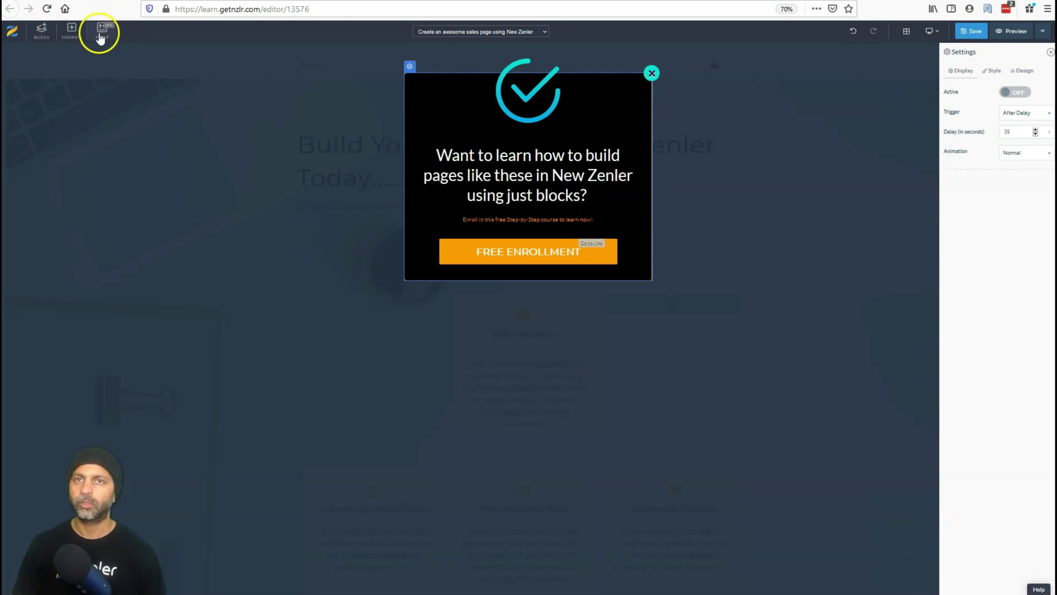
click(1021, 92)
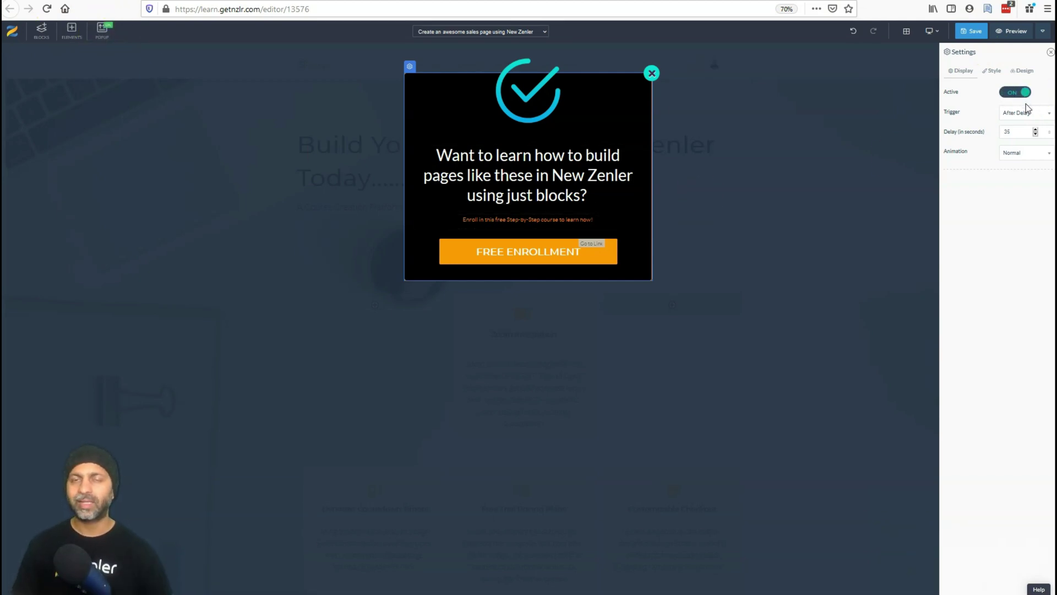
click(1034, 128)
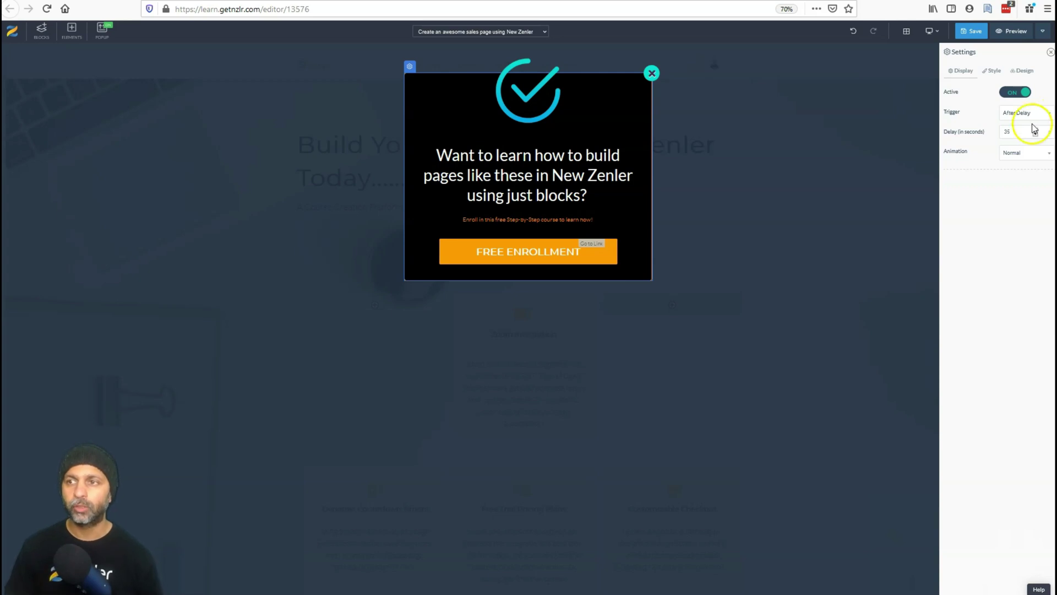
click(1033, 119)
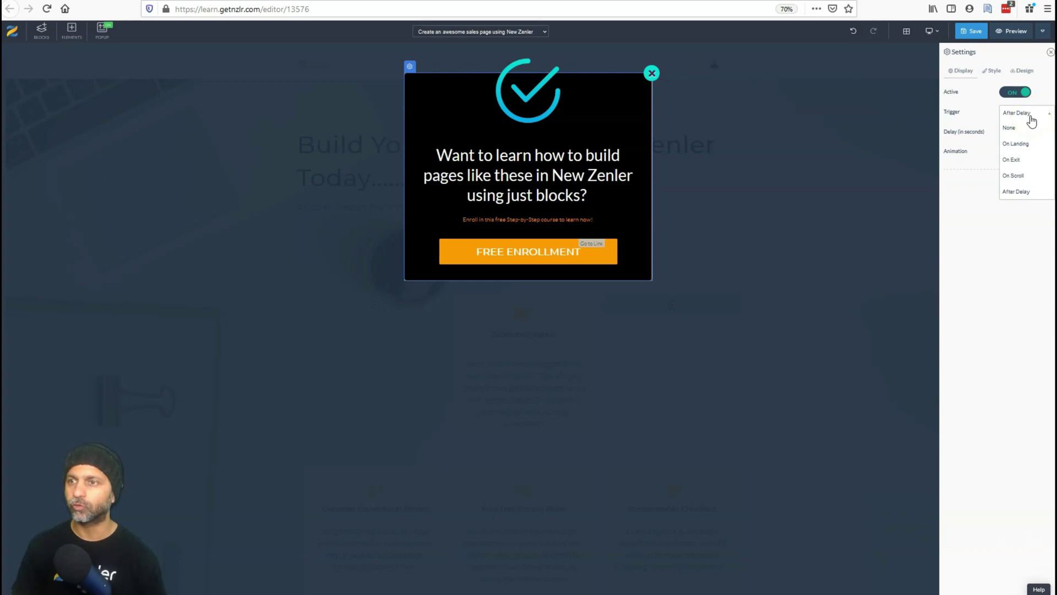
Give the popup a Bounce In animation and change its trigger to On Exit.
click(1028, 144)
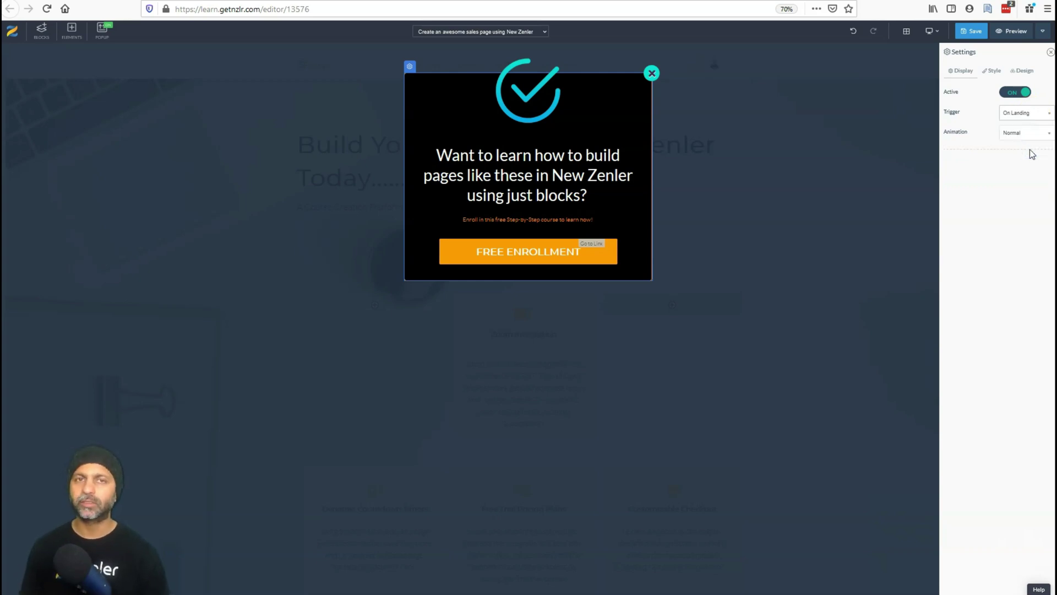
click(1029, 132)
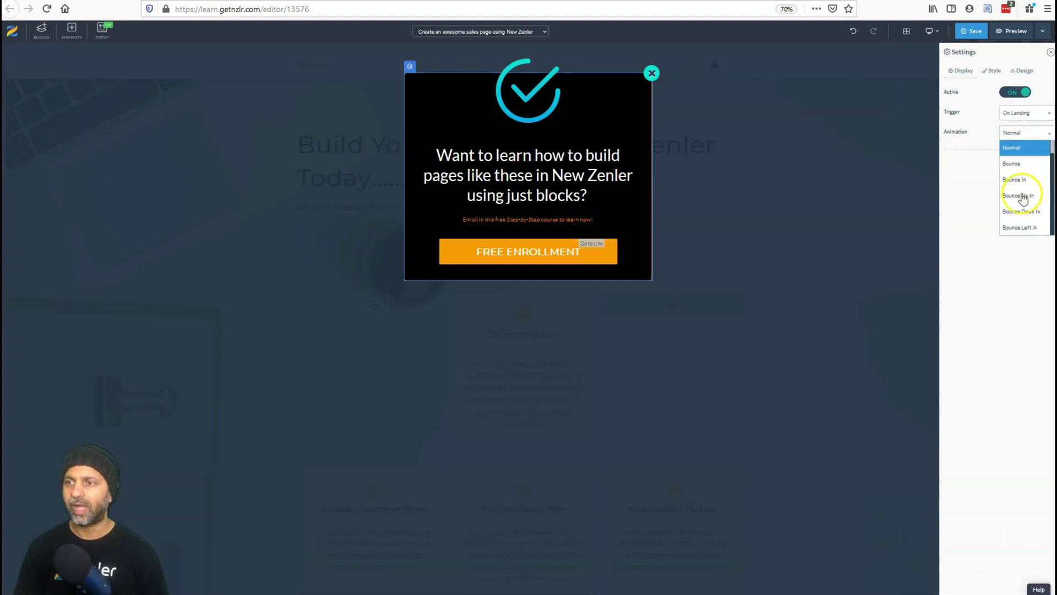
click(1023, 180)
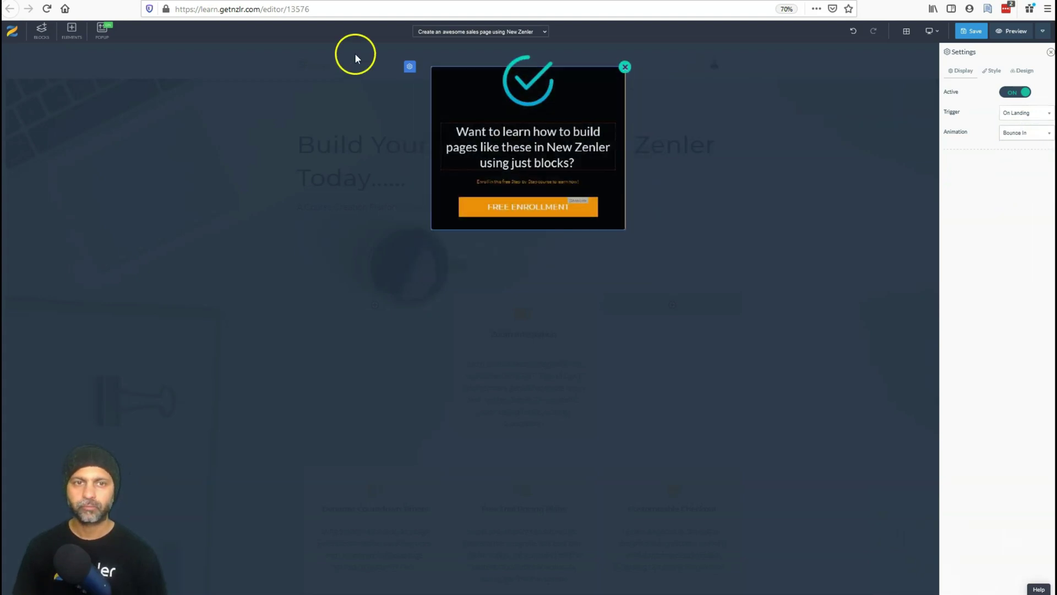
click(1016, 112)
click(1027, 160)
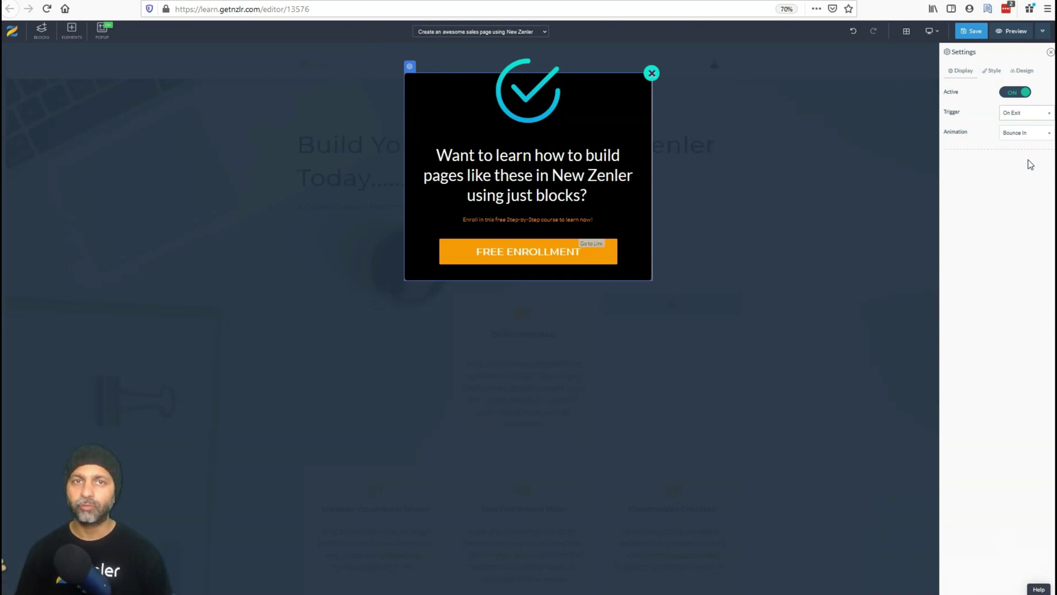
click(1000, 222)
click(875, 337)
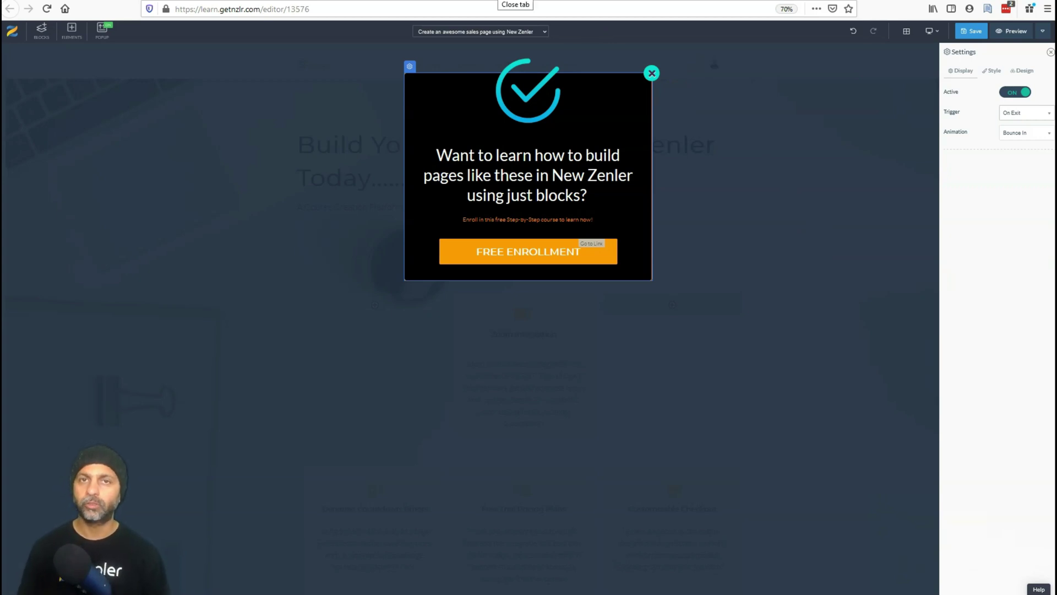
Set the popup trigger to On Scroll at 50%, then briefly try After Delay.
click(1025, 113)
click(1025, 178)
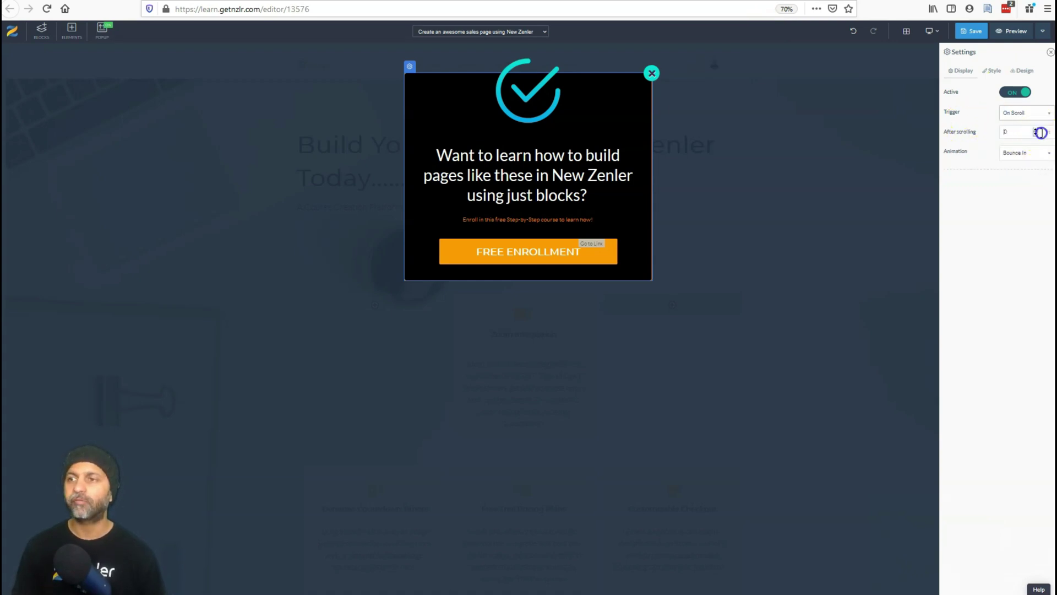
drag(1015, 135, 944, 130)
text(50)
click(1024, 112)
click(1015, 190)
click(1023, 130)
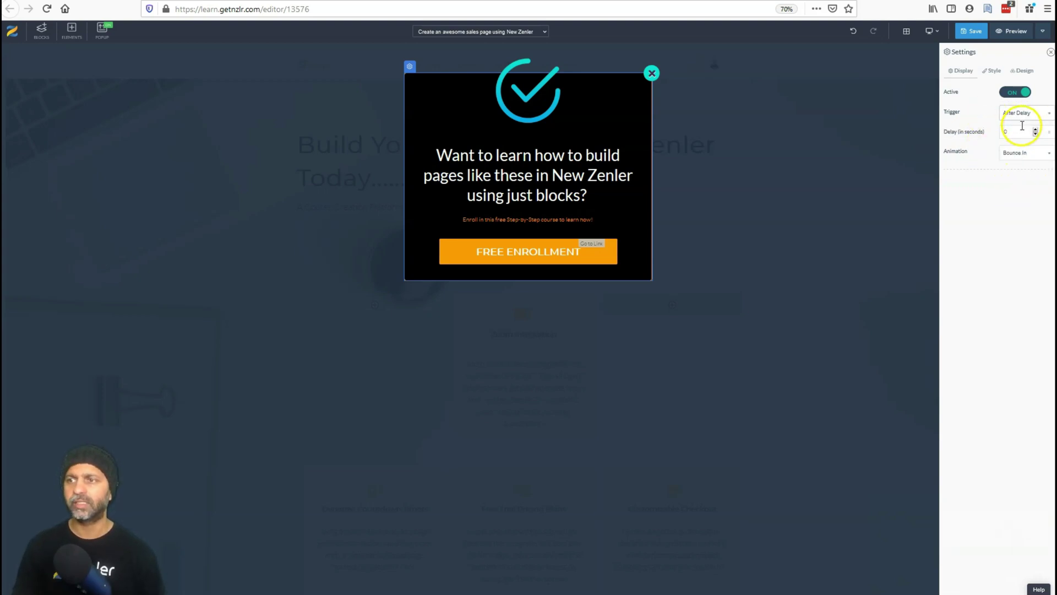
drag(1017, 134, 970, 140)
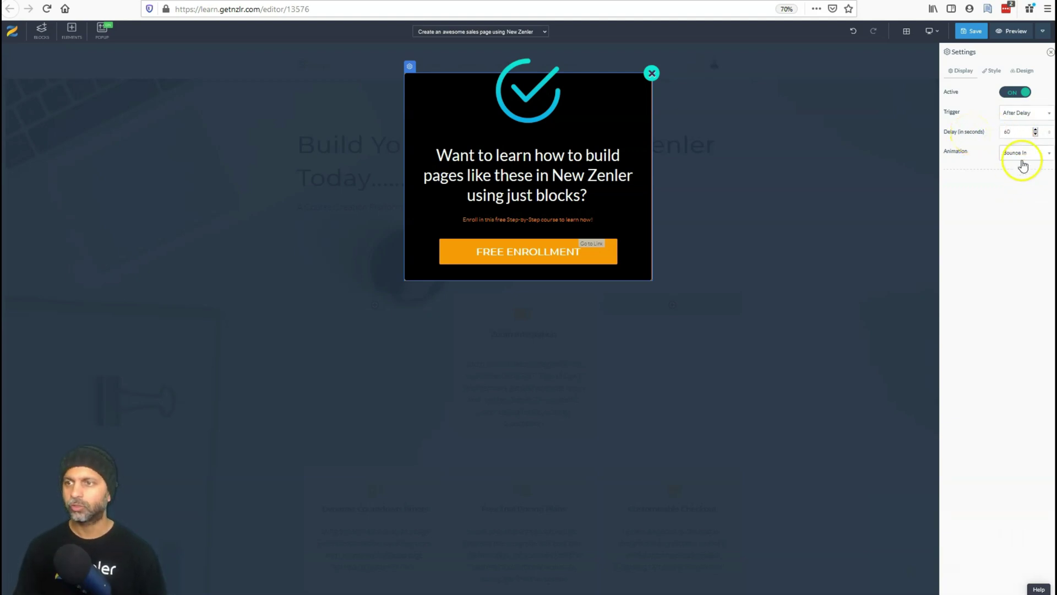
Switch the trigger back to On Scroll at 50% and save the page.
click(1045, 118)
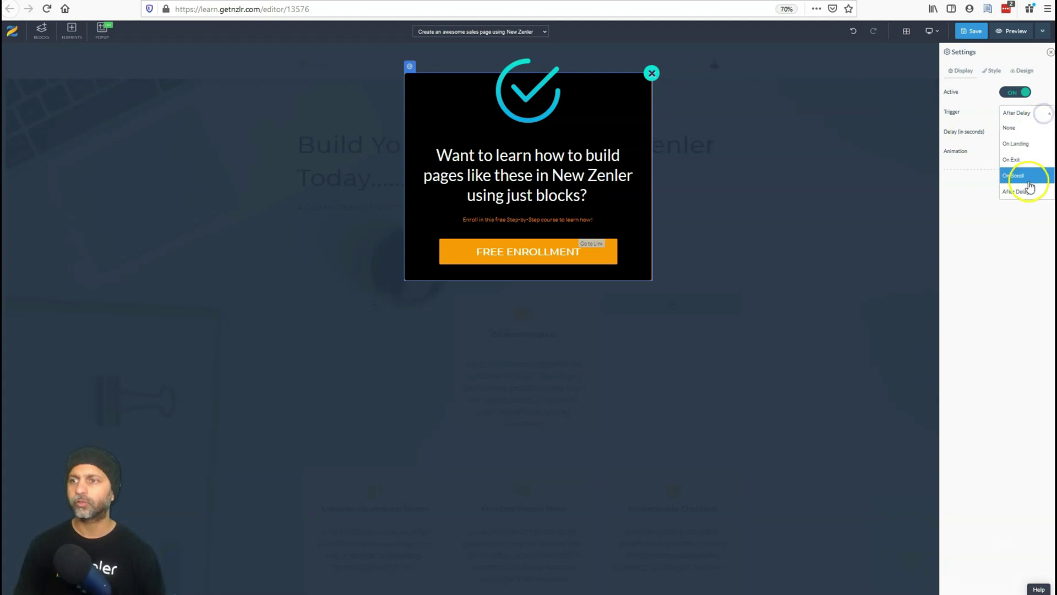
click(1029, 175)
click(1035, 134)
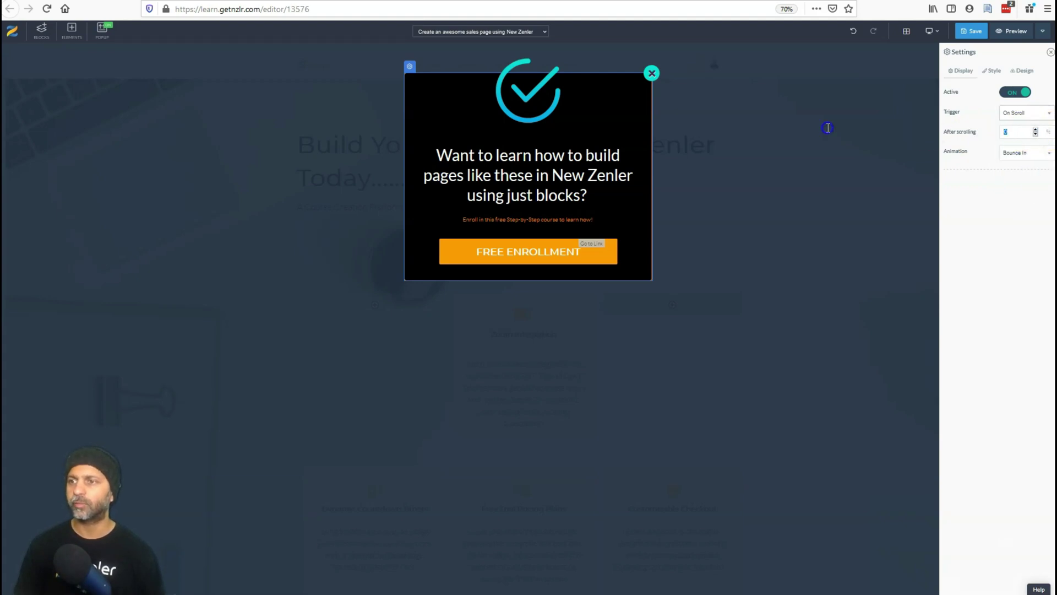
text(5)
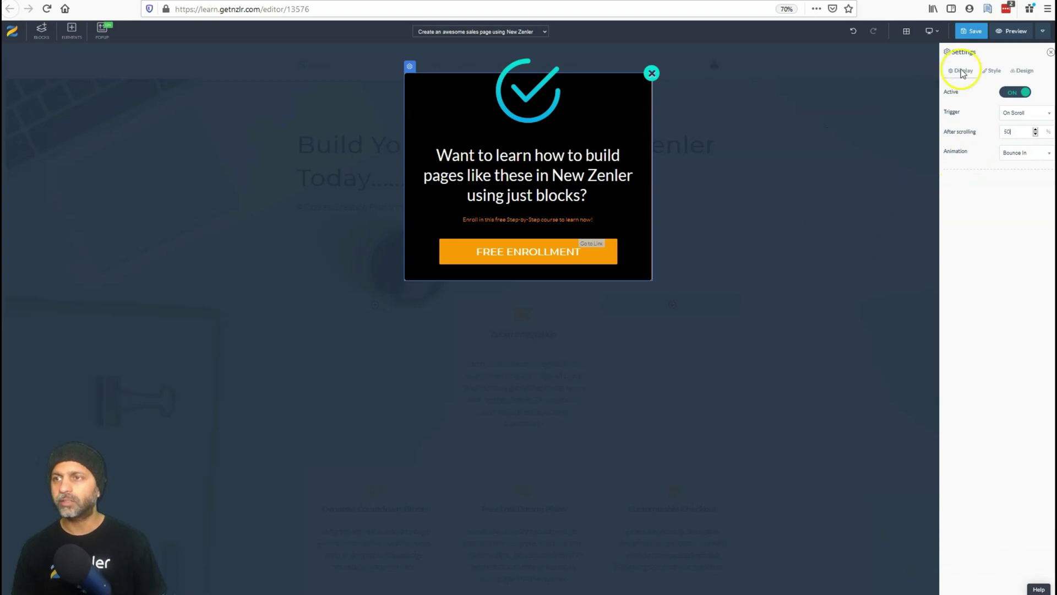
key(ctrl+s)
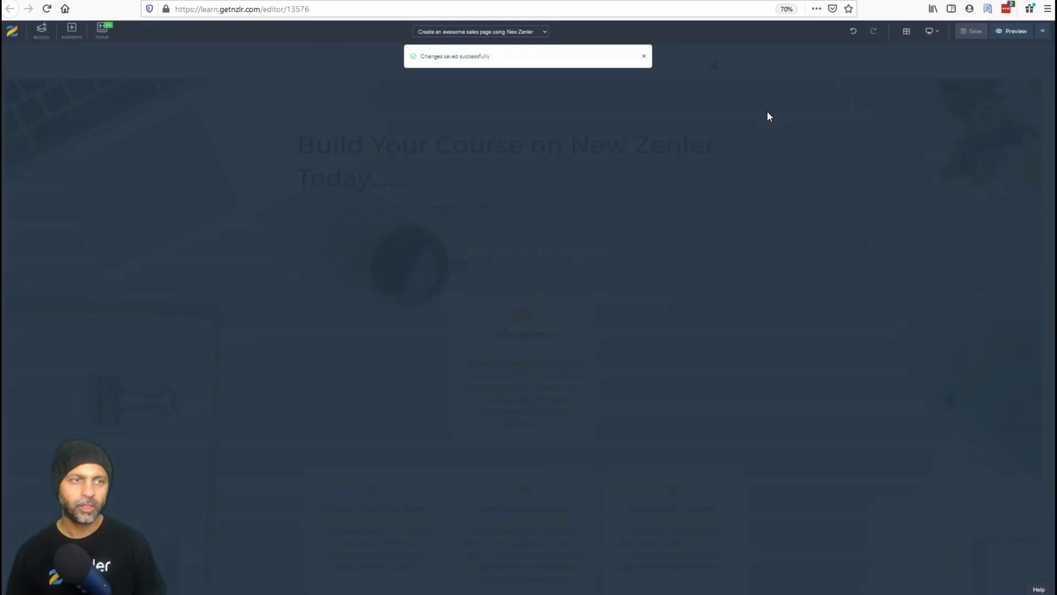
Once the changes are saved, bring the enrollment popup back up in the editor.
click(103, 56)
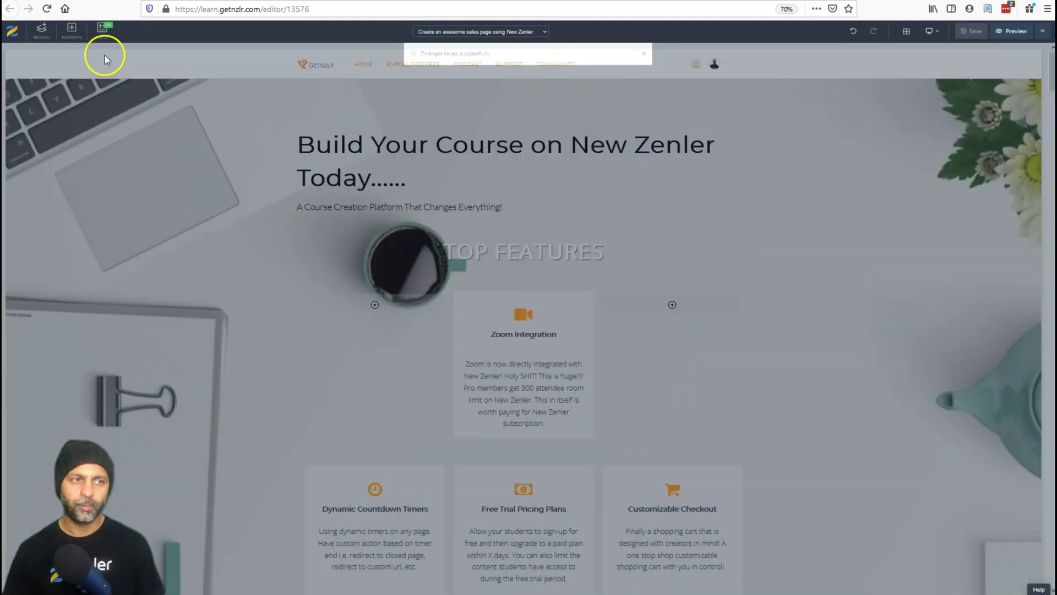
click(103, 29)
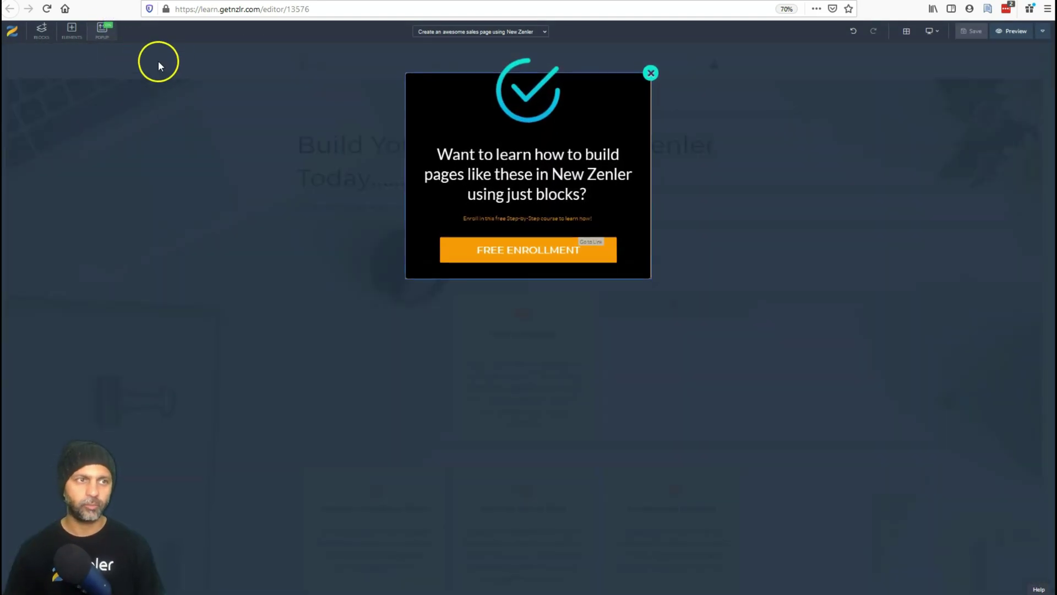
Browse the popup's Style options and Design templates, then return to its Display settings.
mouse_move(601, 94)
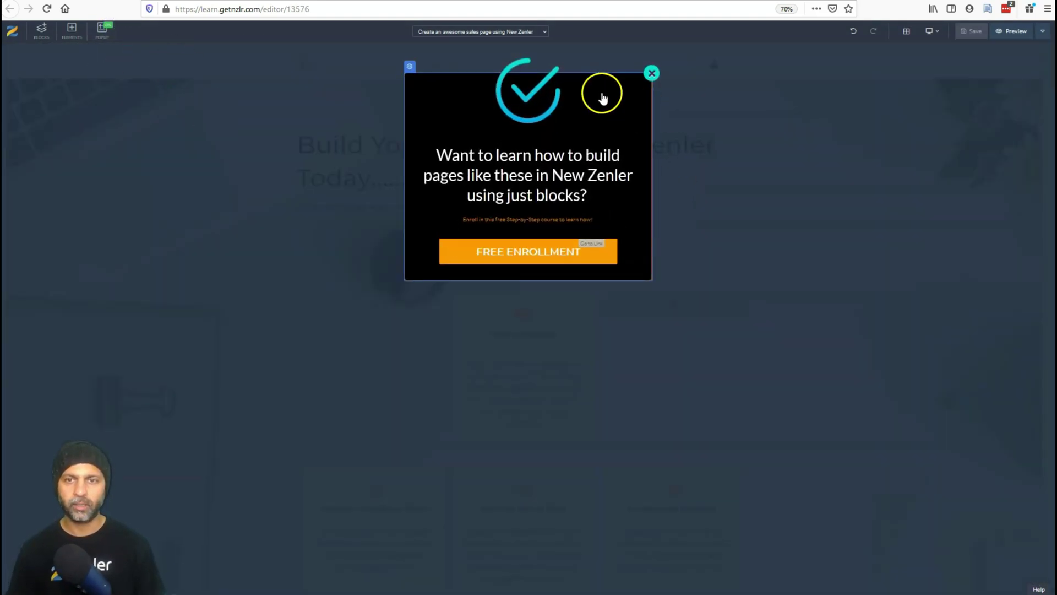
click(408, 67)
click(990, 71)
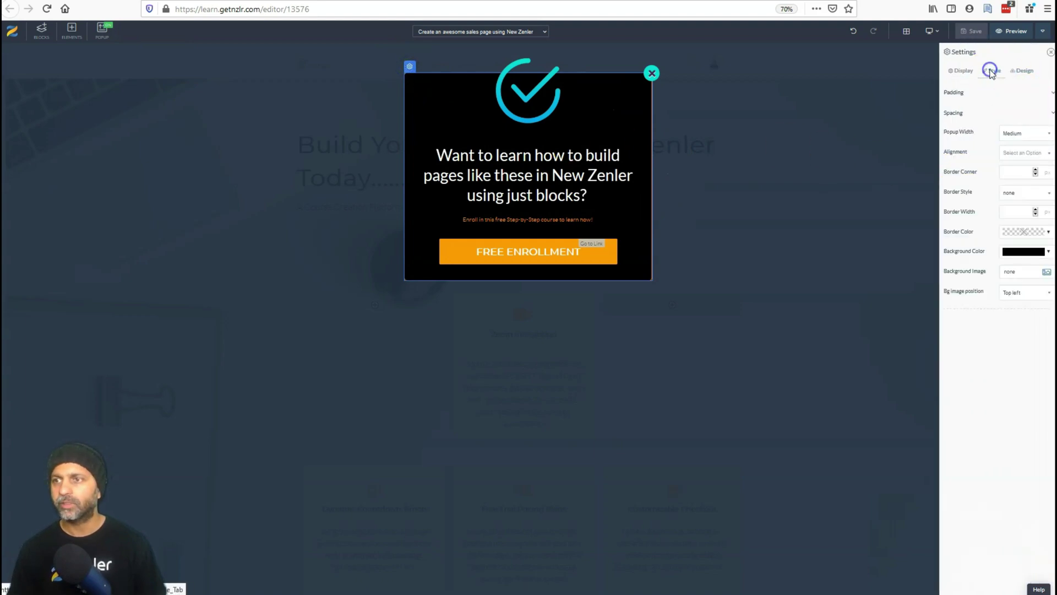
click(1024, 71)
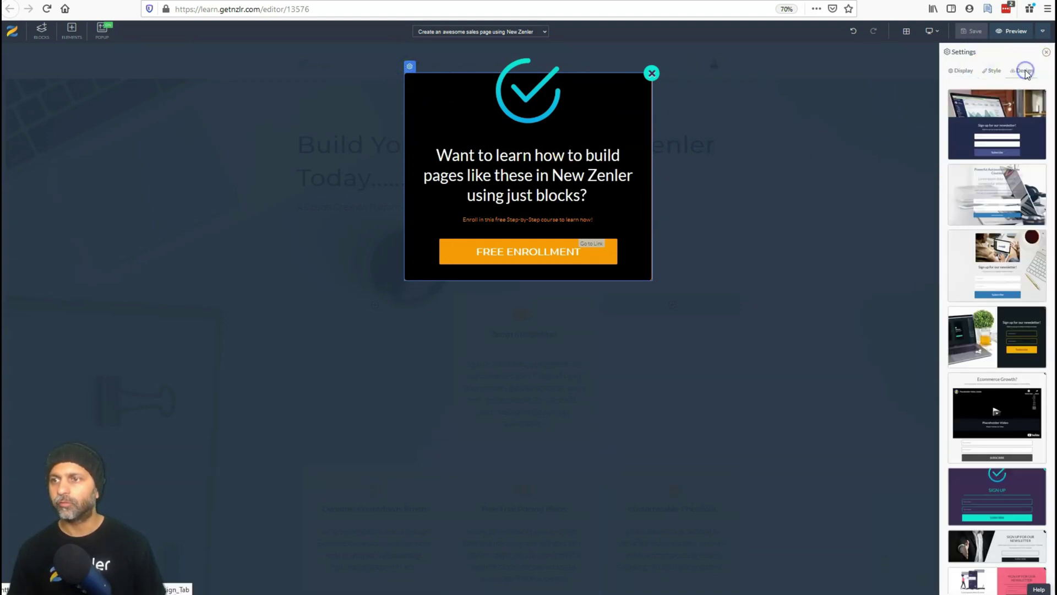
scroll(1009, 368, down, 1)
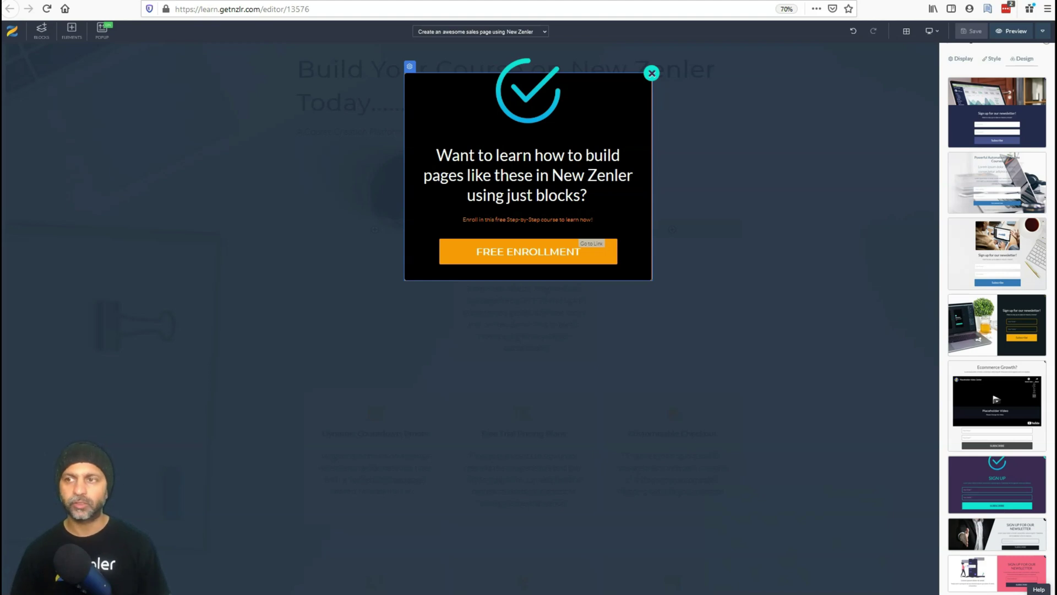
scroll(985, 364, up, 2)
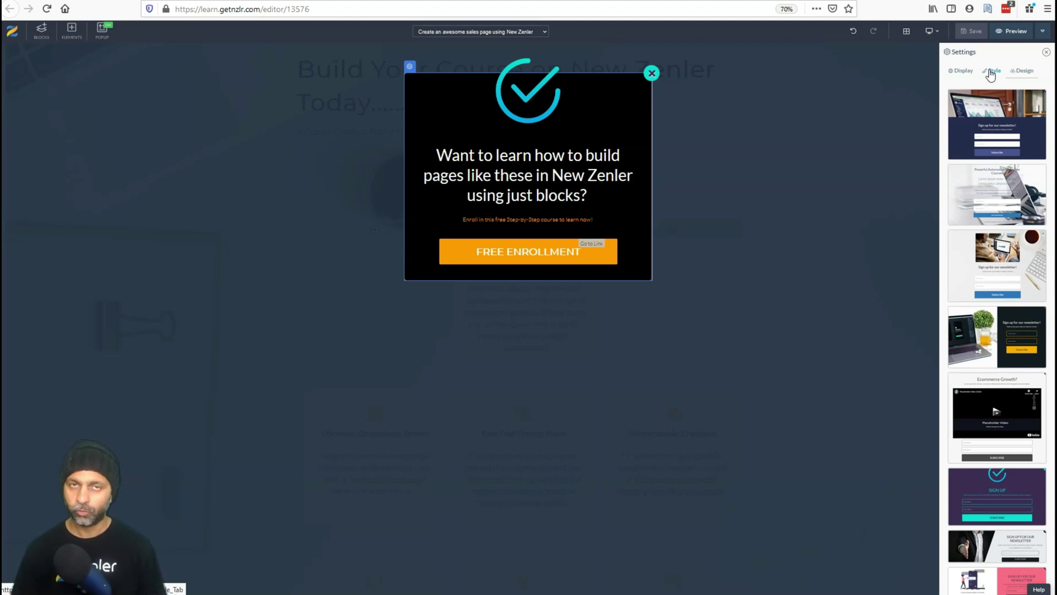
click(991, 72)
click(954, 73)
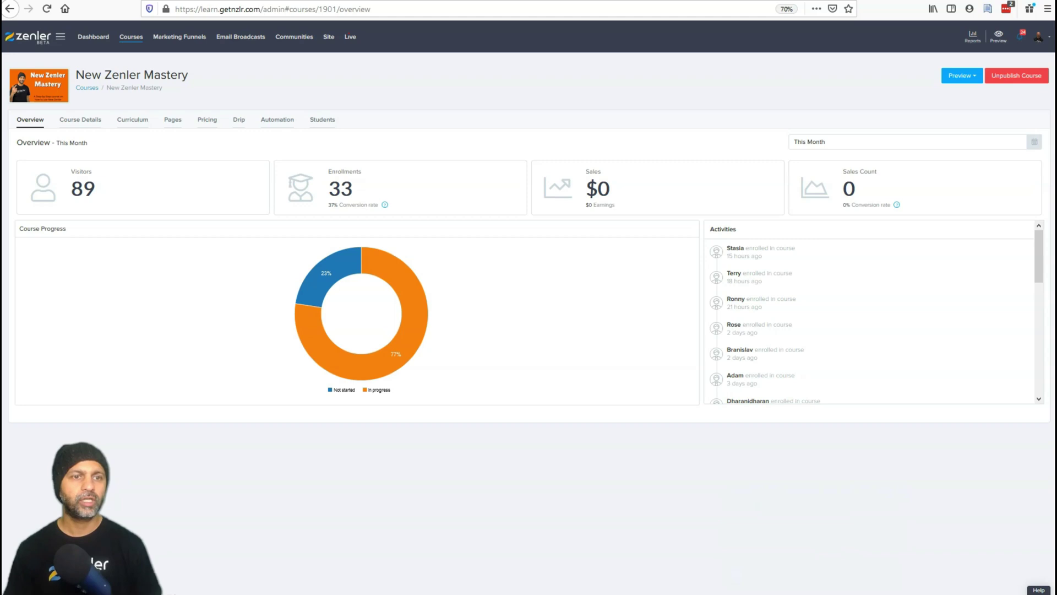
Visit Site > Pages, then copy the Checkout Page URL from the course's Pages tab.
click(328, 39)
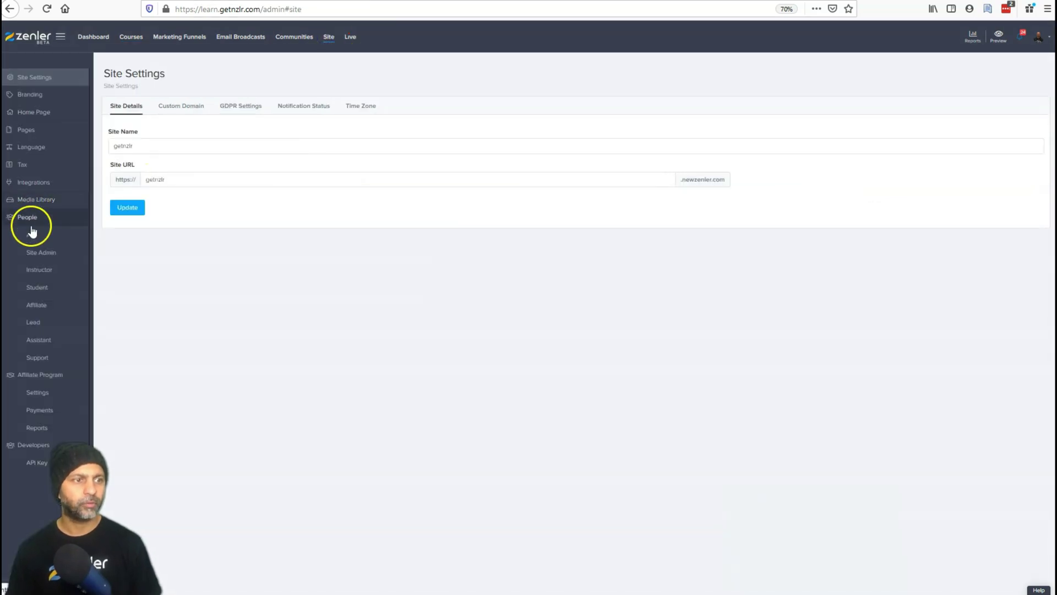
click(24, 129)
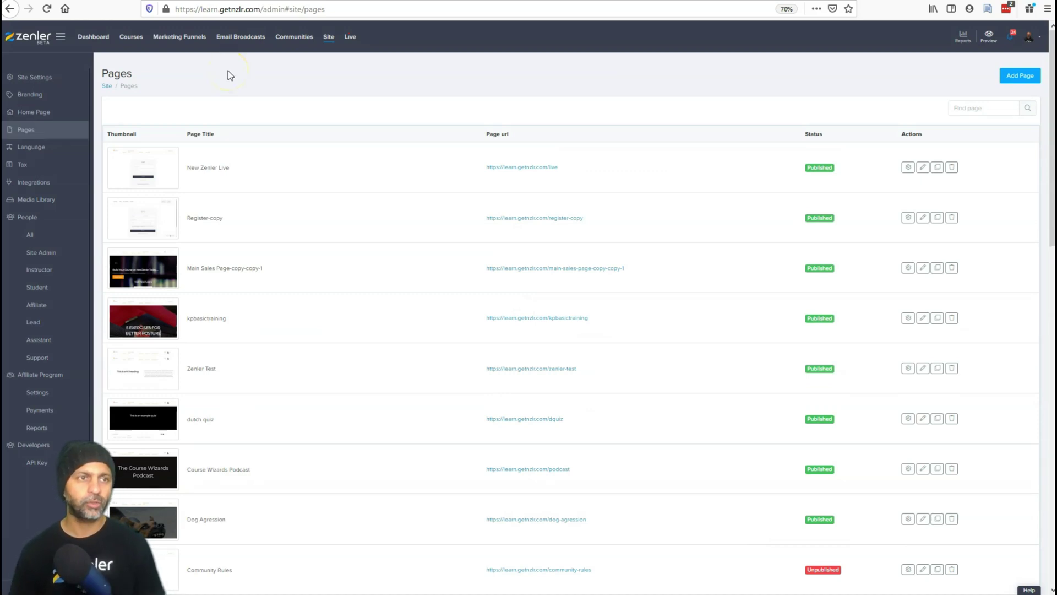
click(132, 37)
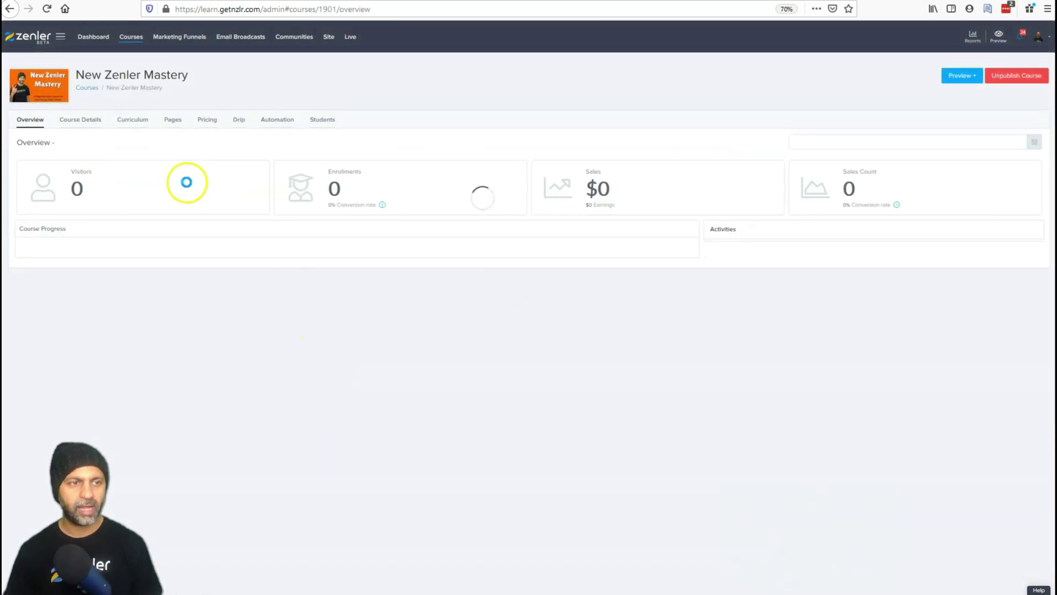
click(135, 120)
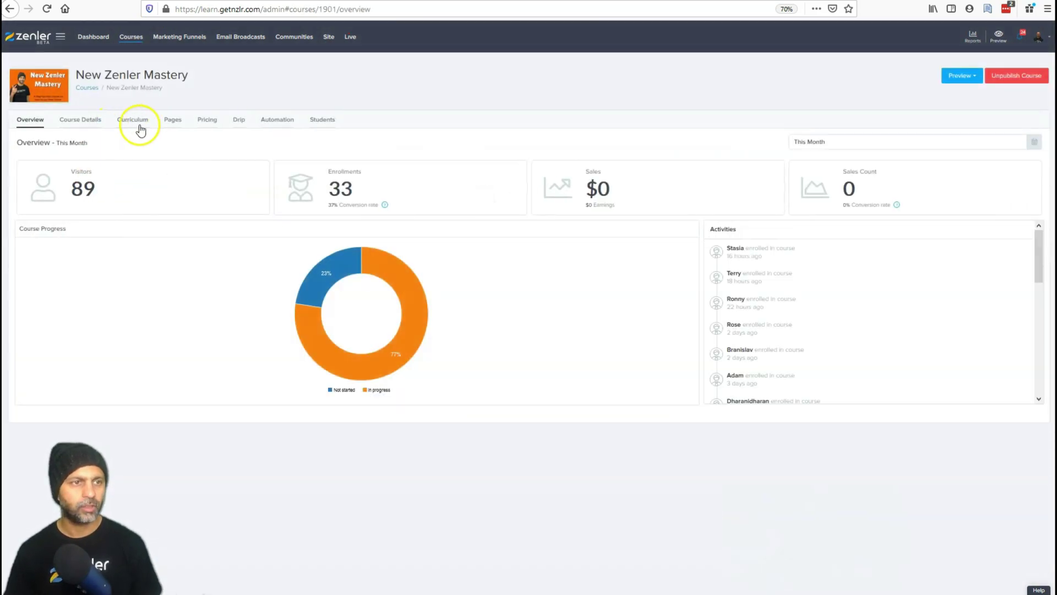
click(174, 121)
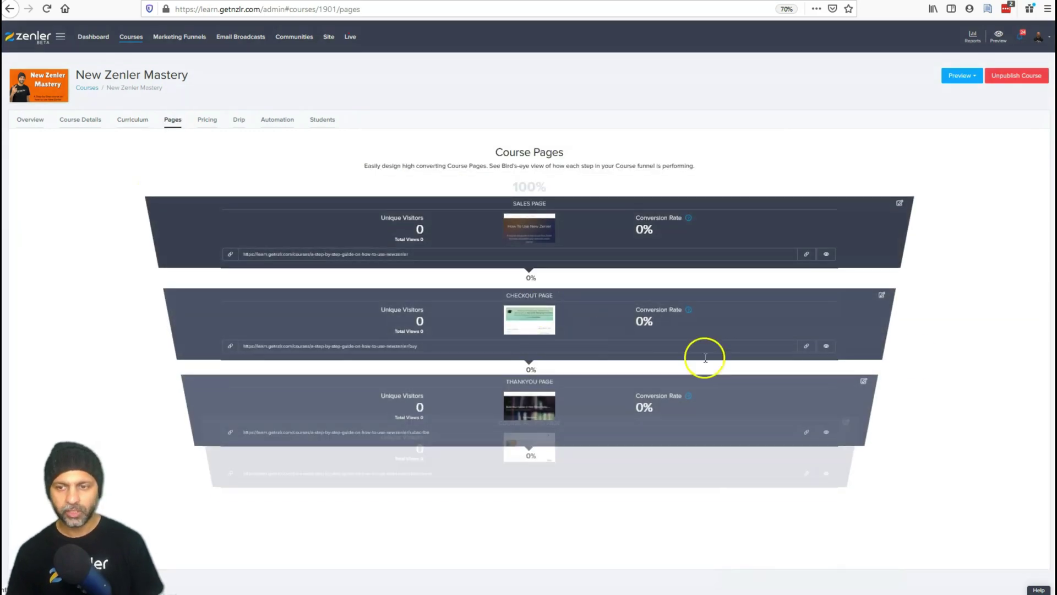
click(805, 346)
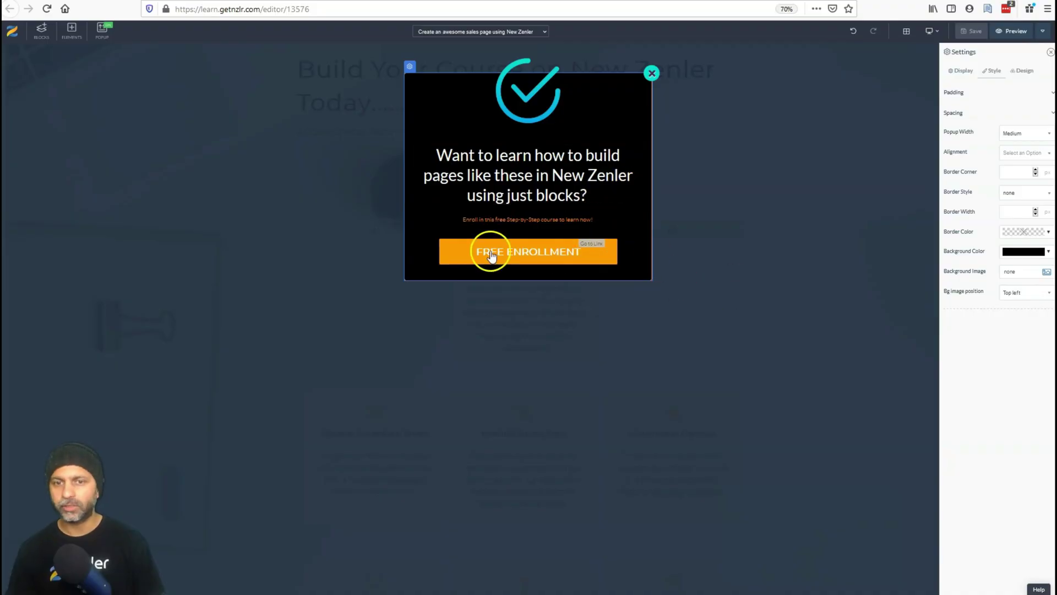
Link the popup's FREE ENROLLMENT button to the pasted course checkout URL and save the sales page.
click(473, 250)
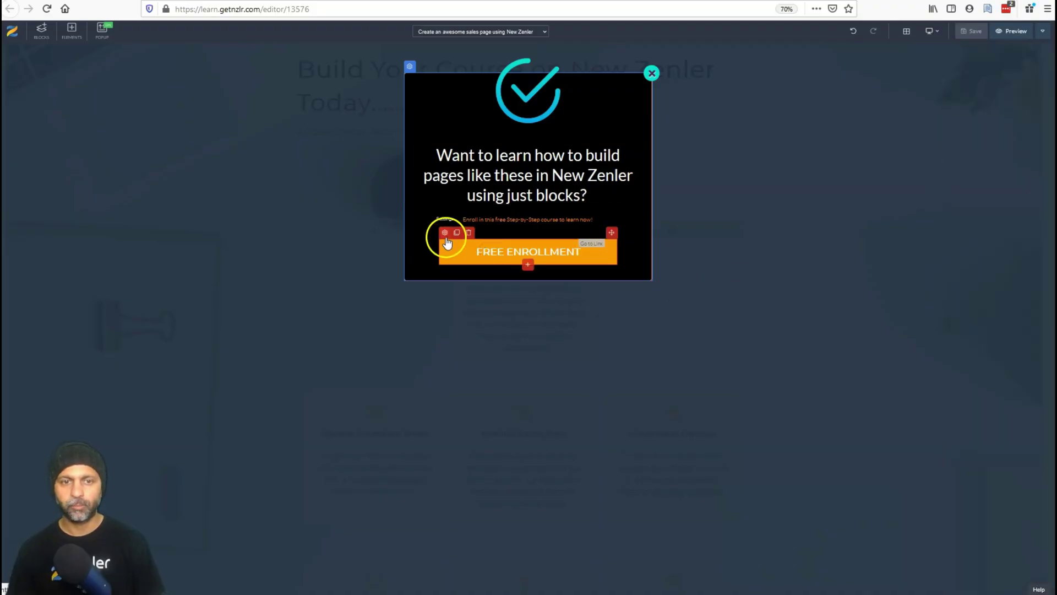
click(445, 236)
click(989, 71)
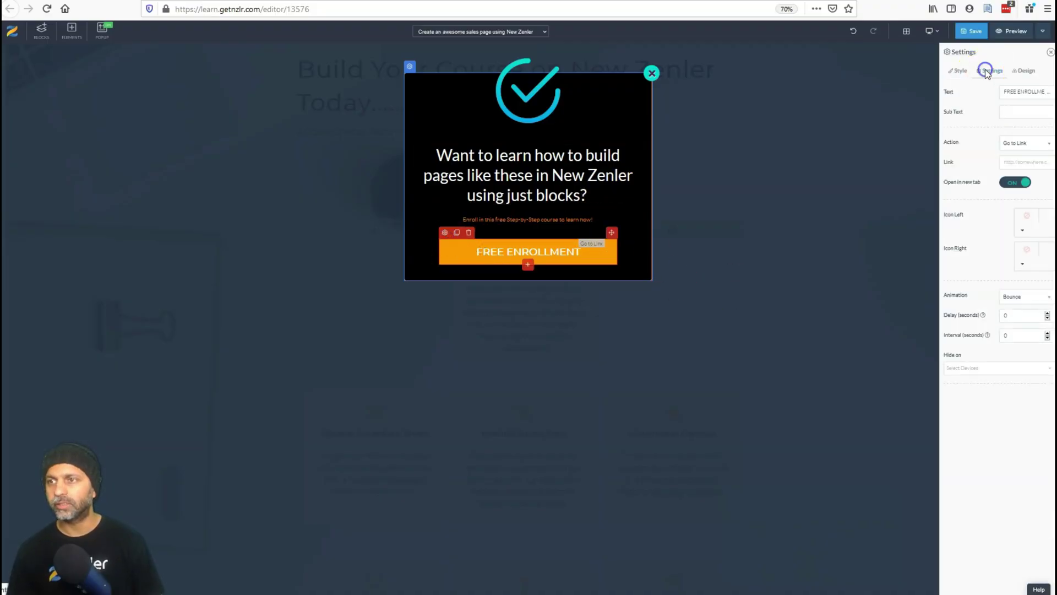
click(1027, 161)
key(ctrl+v)
click(967, 33)
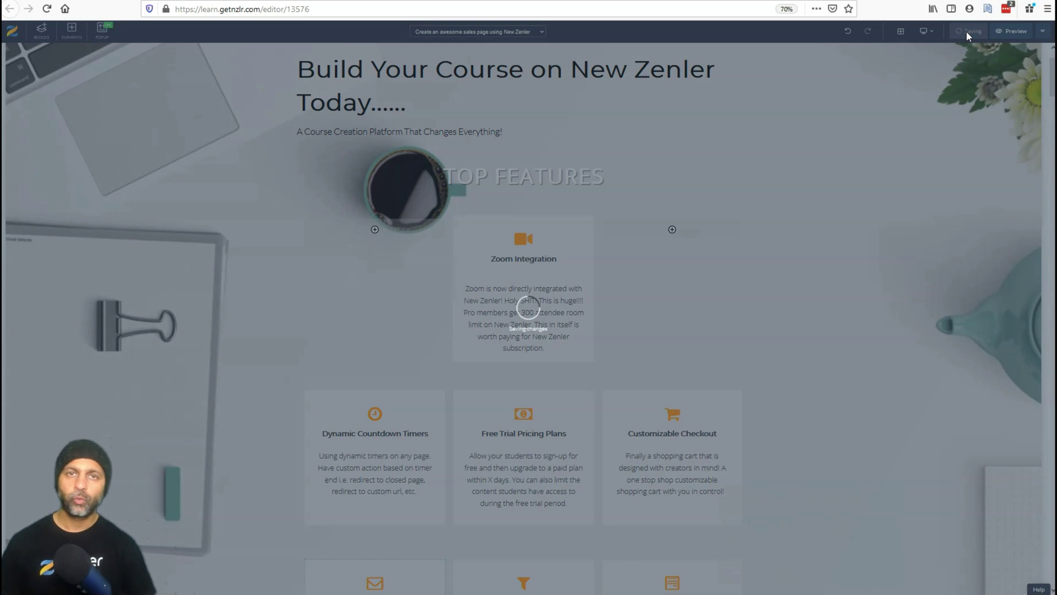
Load the live sales page in a private window and scroll down until the enrollment popup appears.
click(1047, 9)
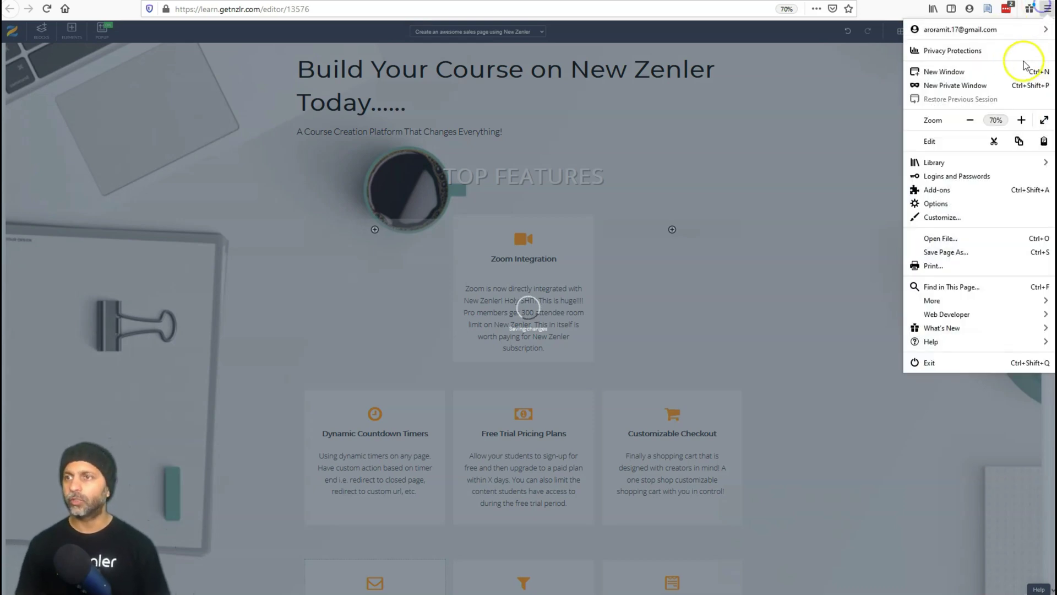
click(955, 85)
key(ctrl+v)
key(Return)
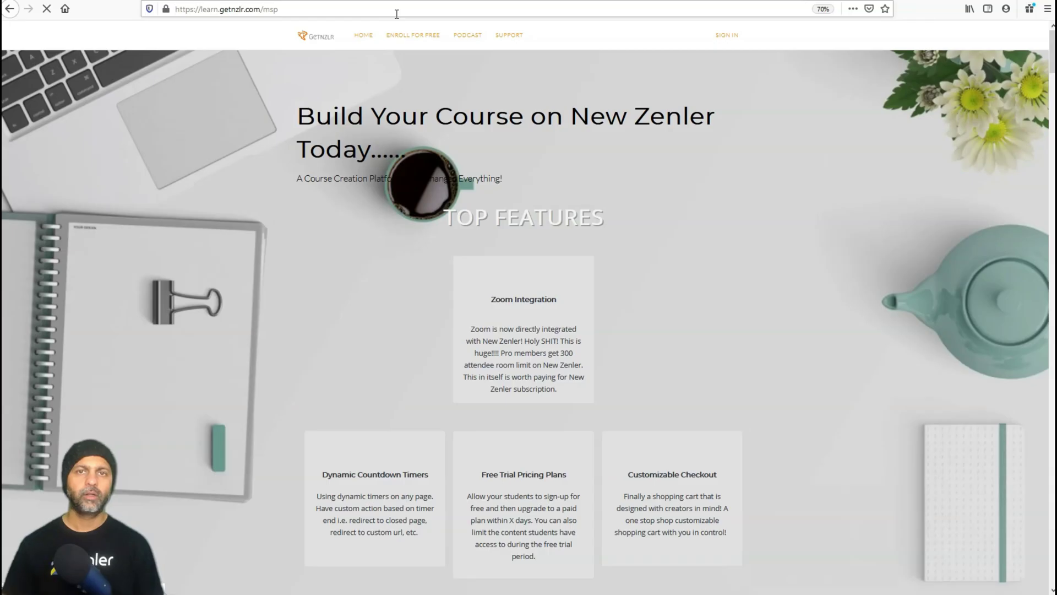
scroll(636, 181, down, 3)
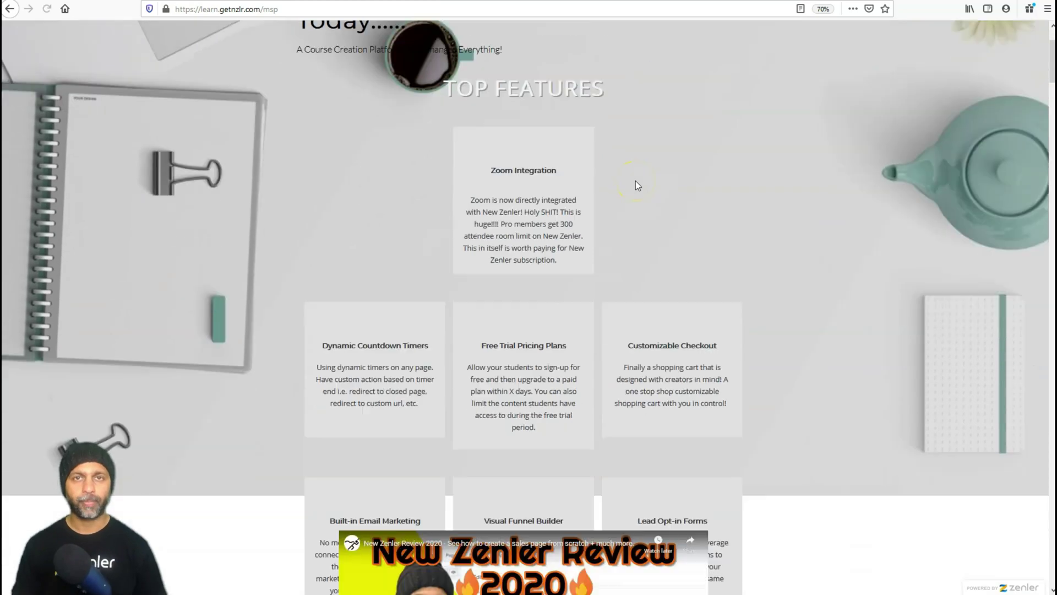
scroll(635, 180, down, 10)
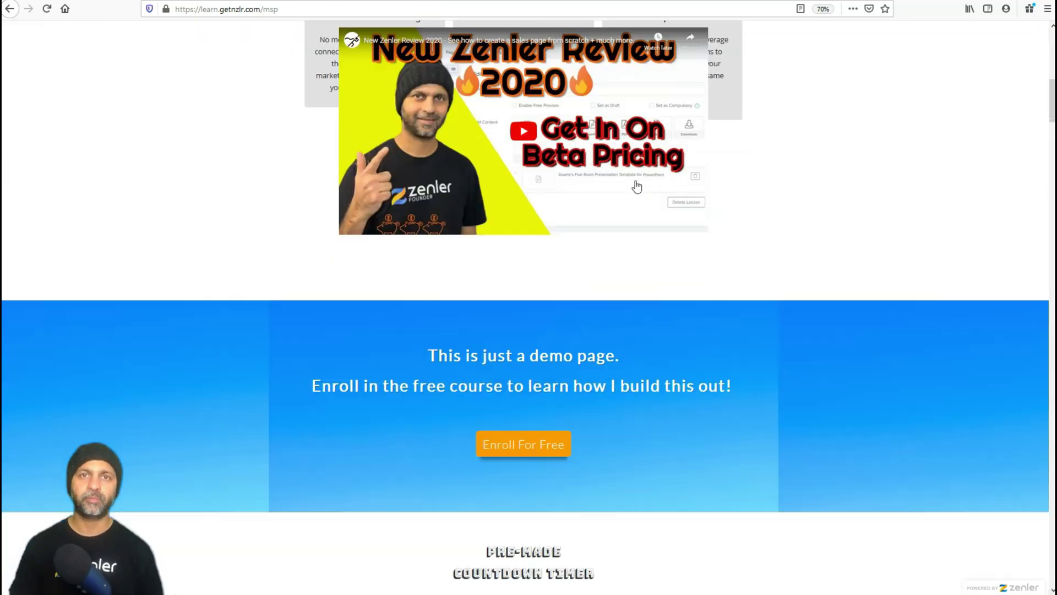
scroll(635, 181, down, 20)
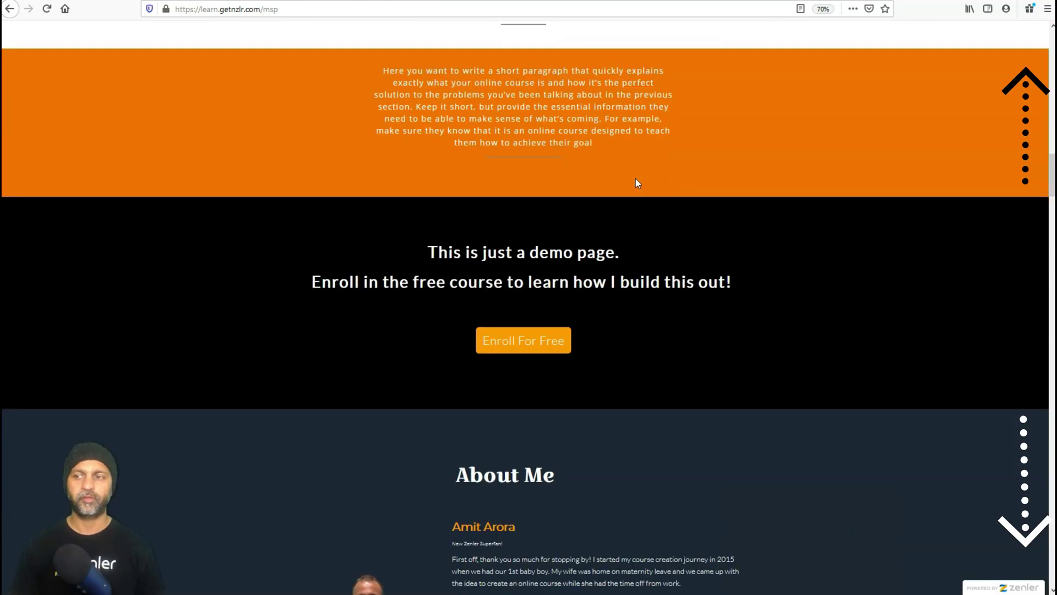
scroll(638, 182, down, 20)
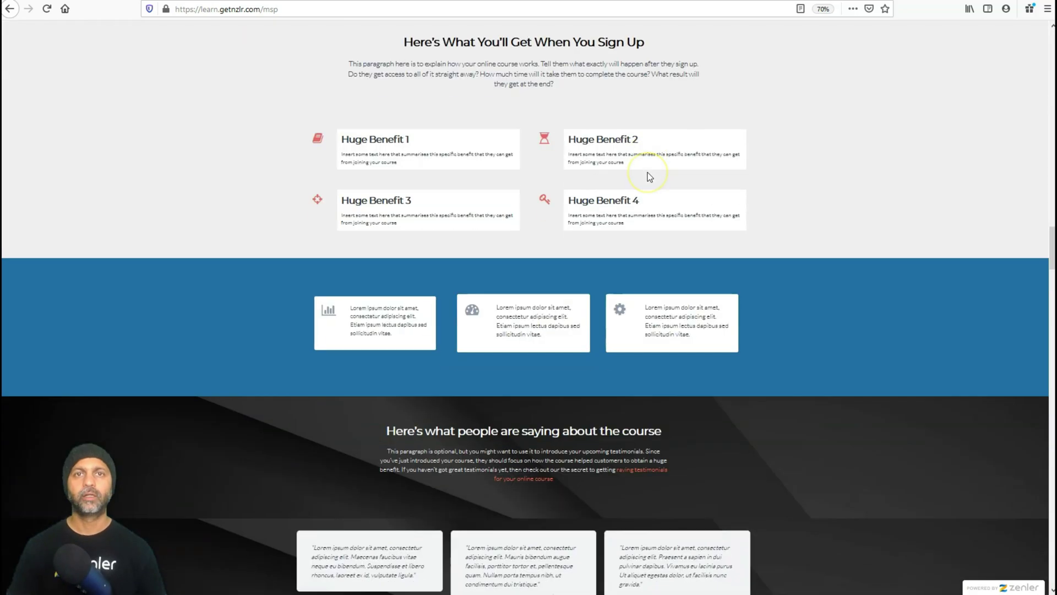
scroll(647, 175, down, 16)
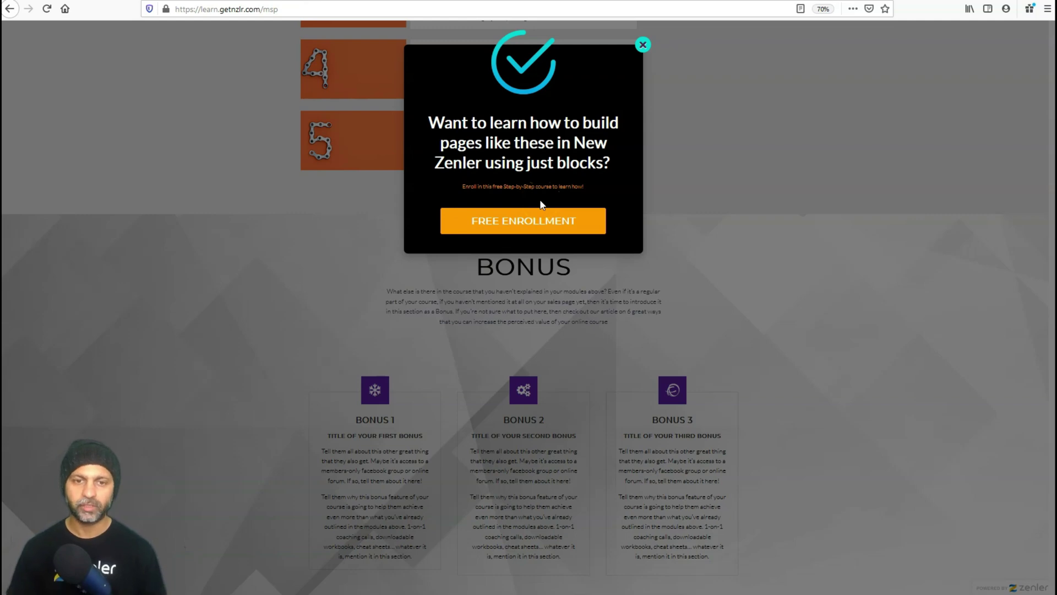
Confirm the popup's FREE ENROLLMENT link reaches checkout, then dismiss the popup and close the private window.
click(532, 222)
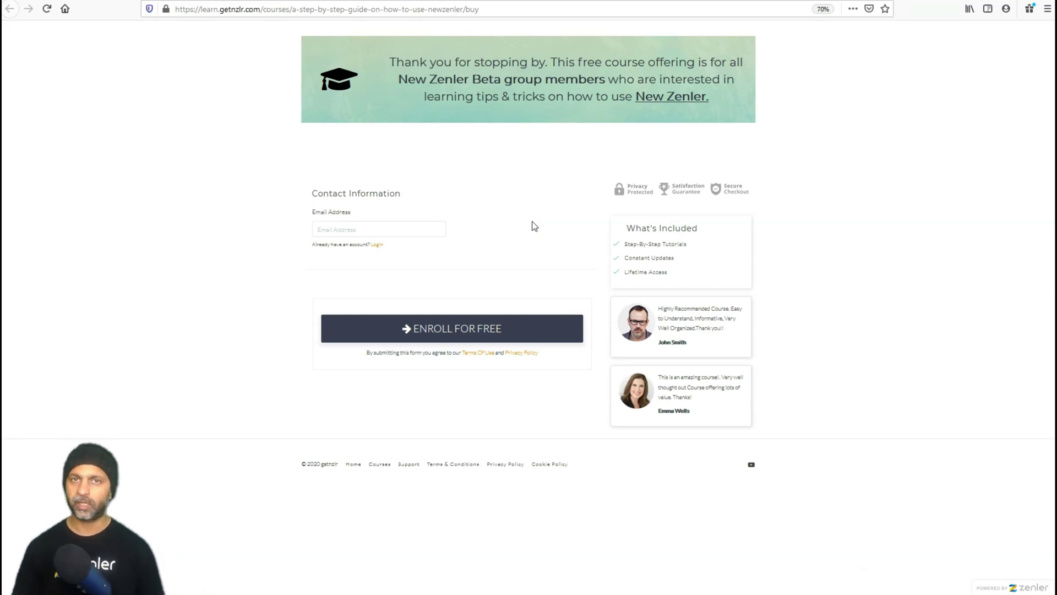
click(9, 9)
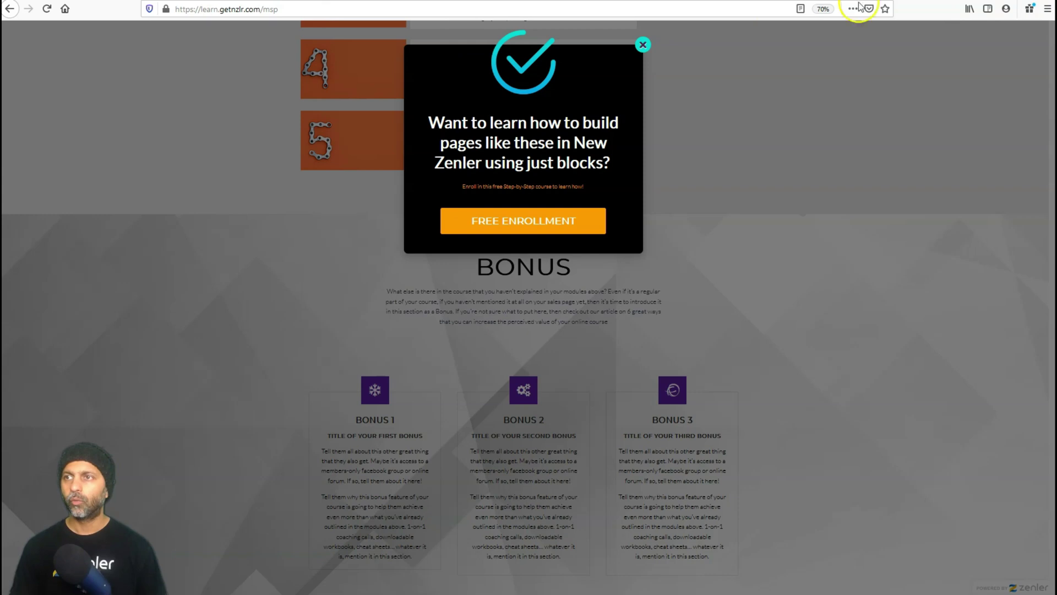
click(642, 44)
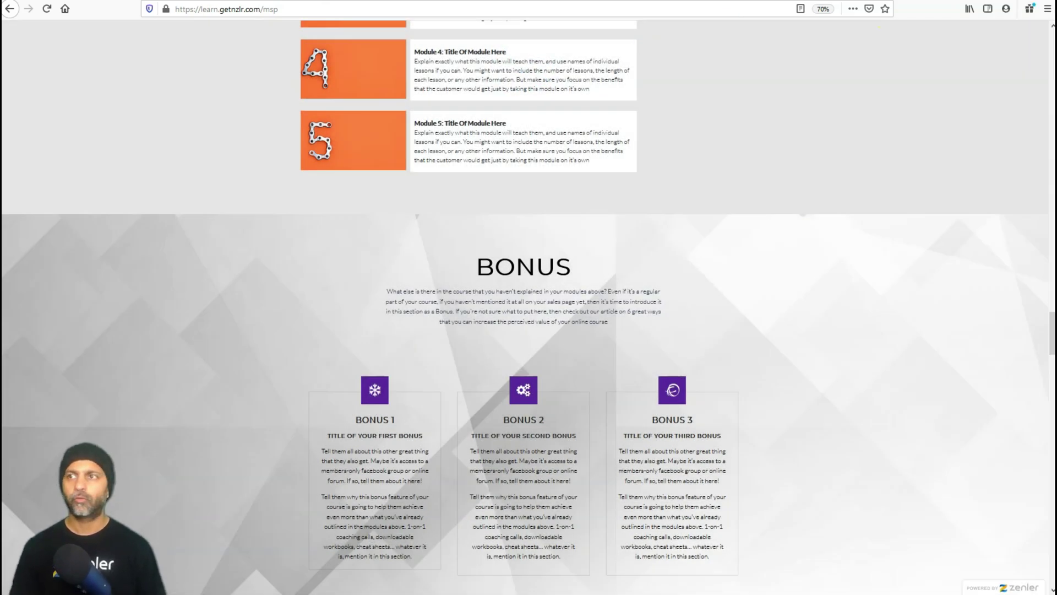
key(ctrl+w)
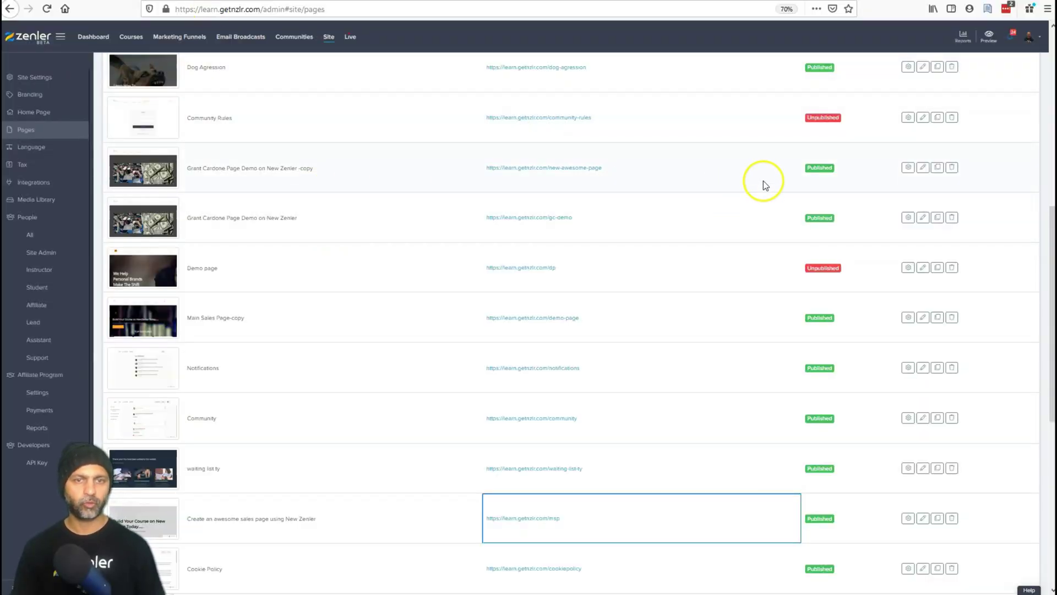
Edit the Grant Cardone Page Demo copy and bring up its newsletter sign-up popup.
click(918, 172)
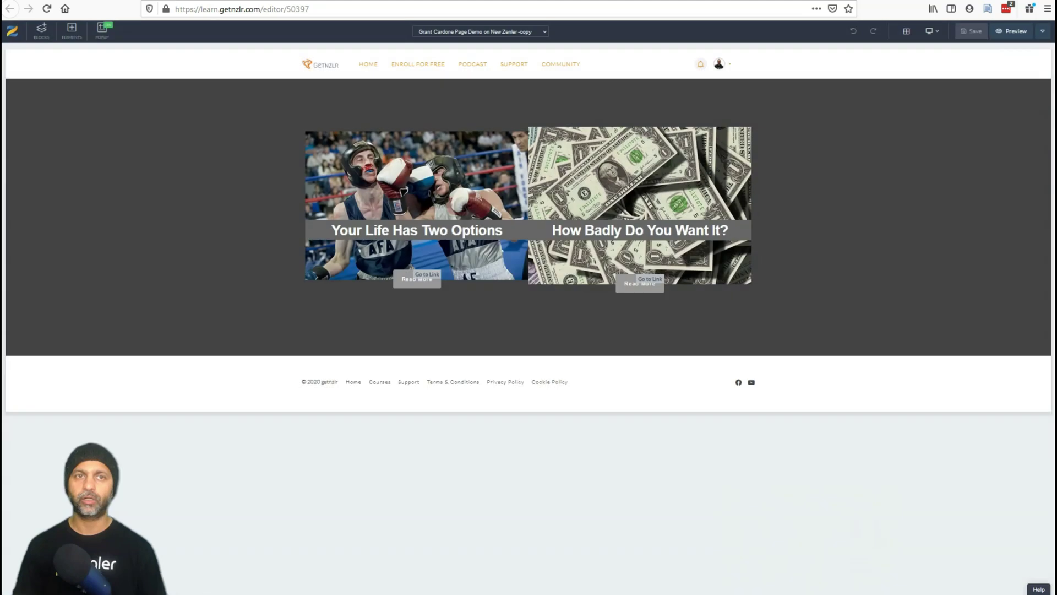
click(104, 29)
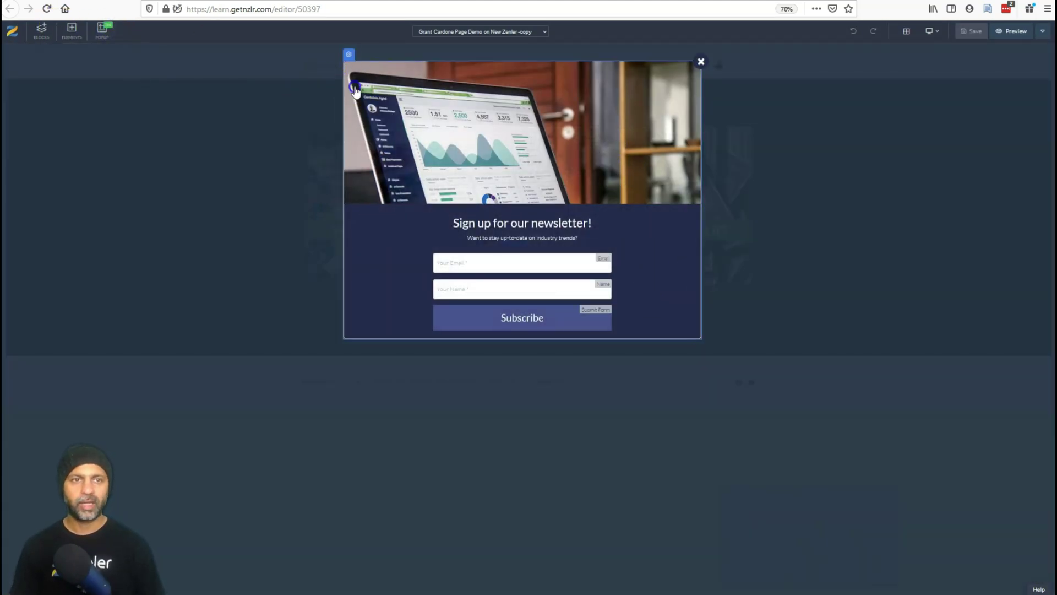
Switch the newsletter popup to the fourth design template with the laptop-and-plant image.
click(348, 54)
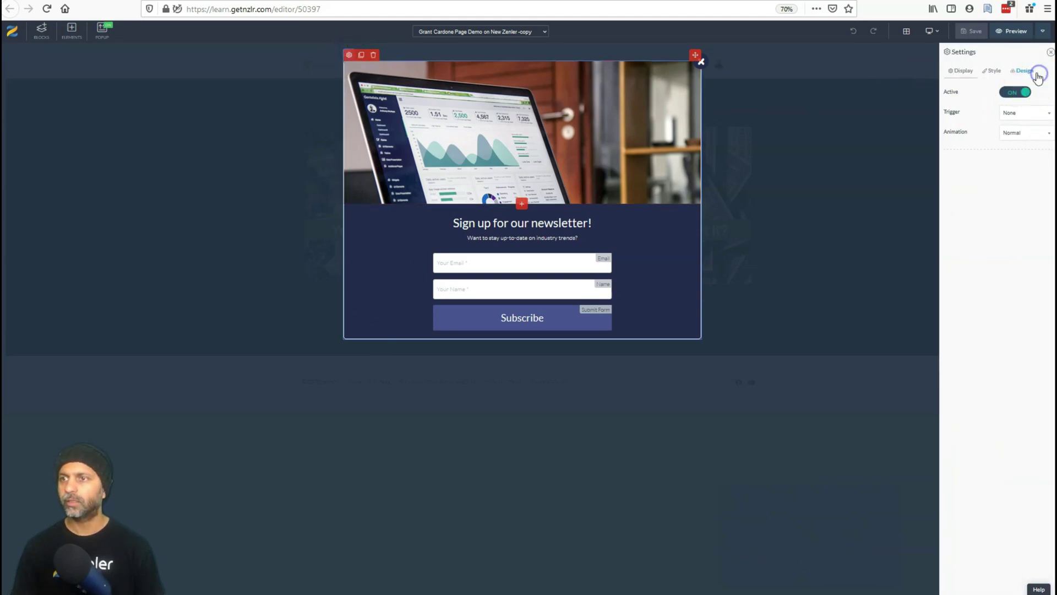
click(1025, 71)
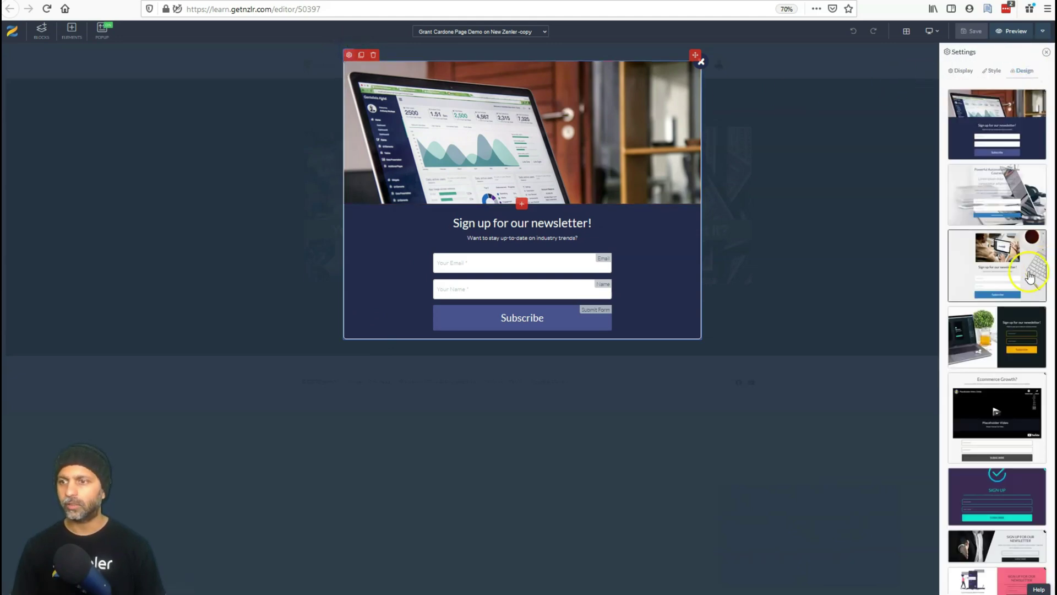
click(1020, 322)
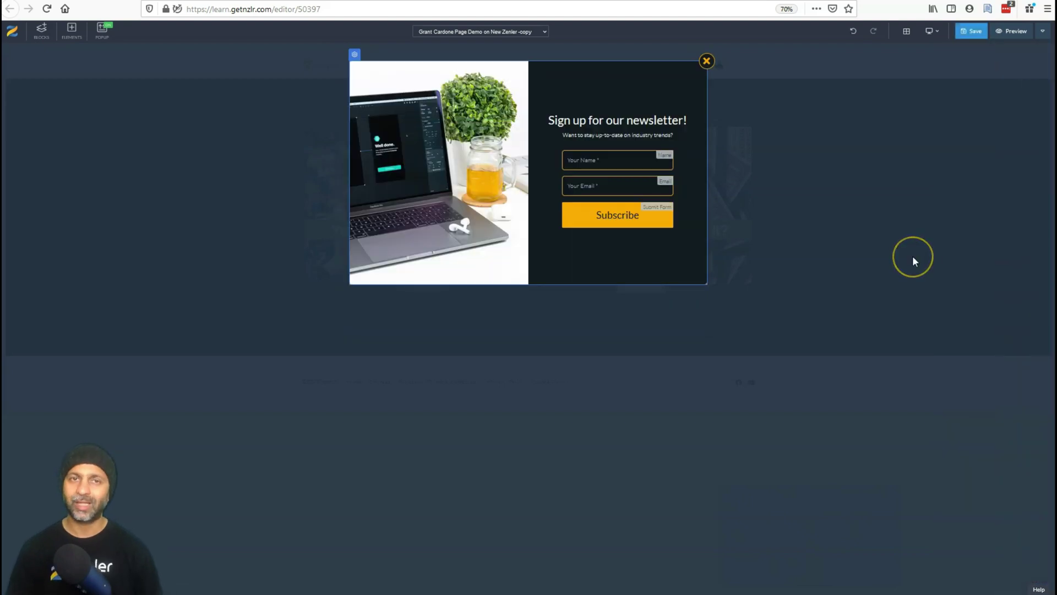
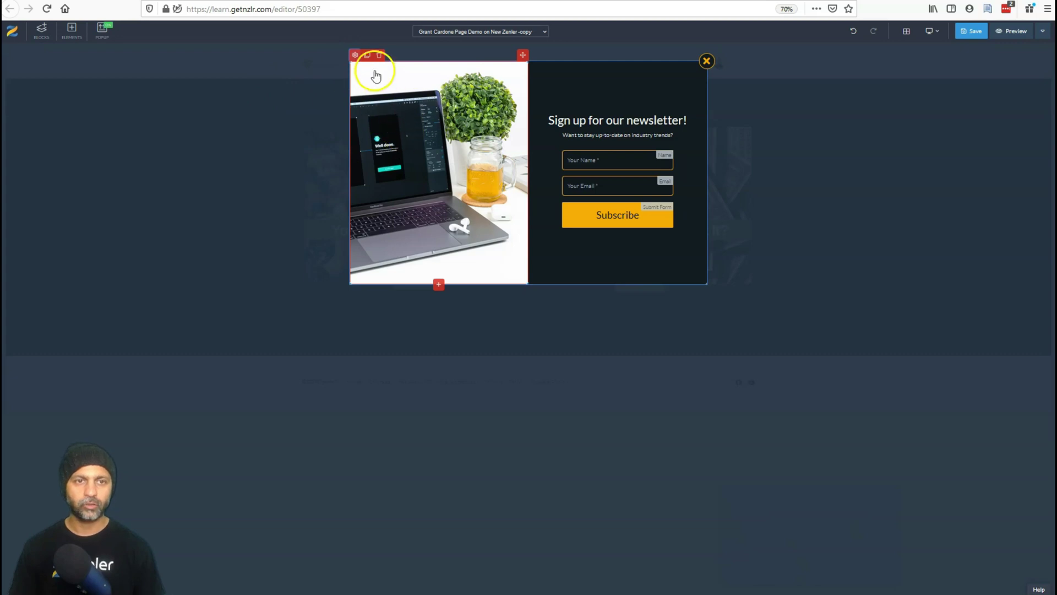
Replace the popup picture with an uncropped stock photo of a laptop on a wooden desk.
click(355, 55)
click(1007, 69)
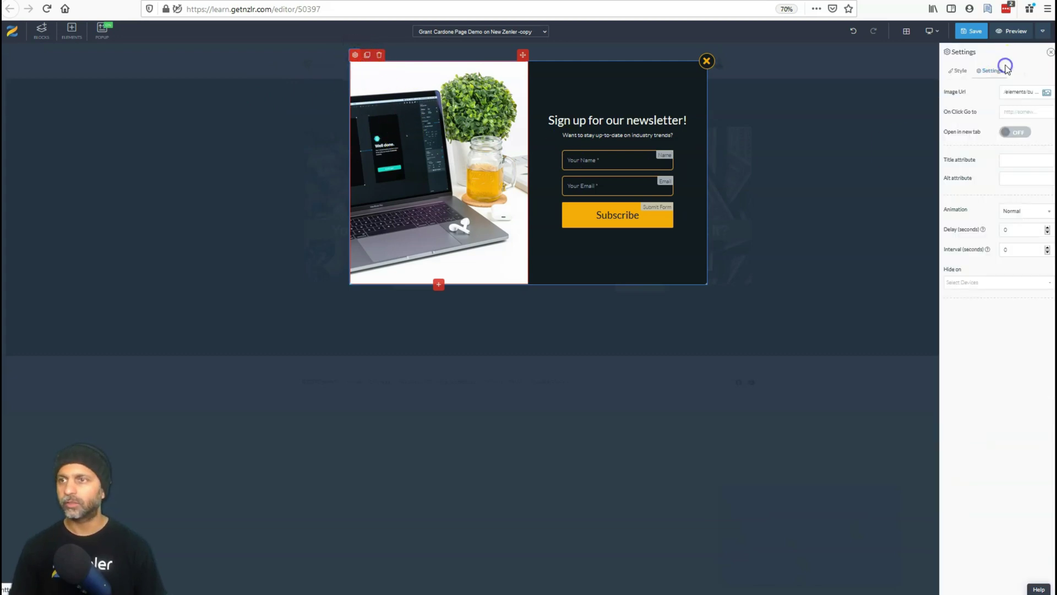
click(1046, 89)
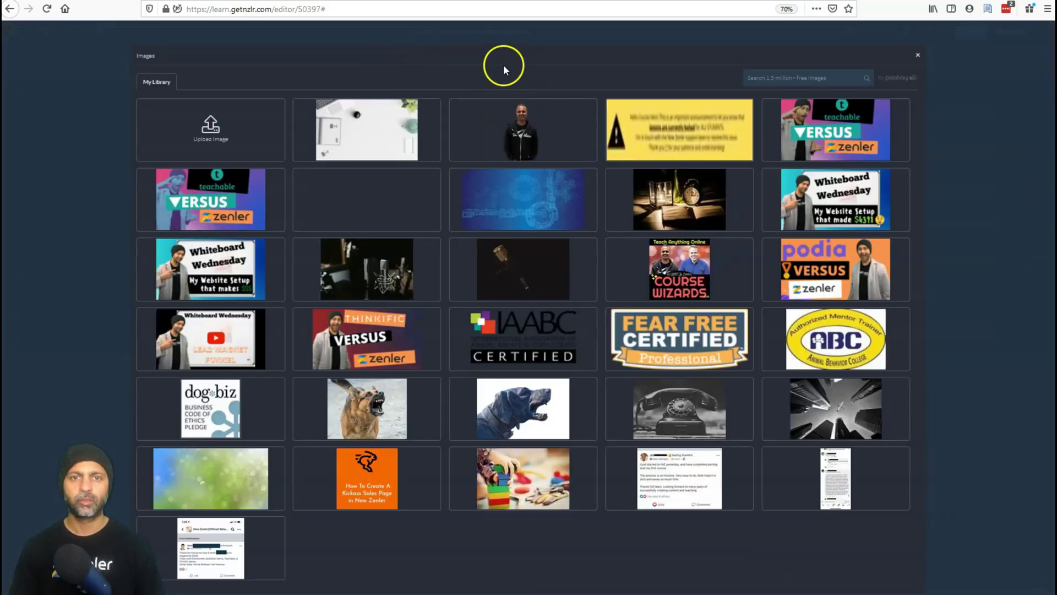
click(839, 77)
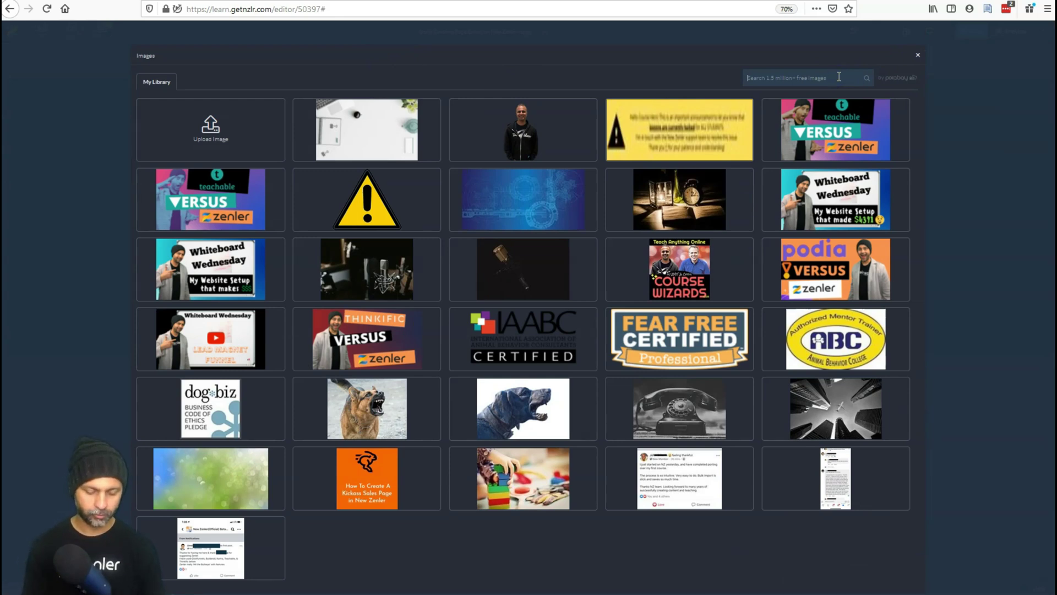
key(Return)
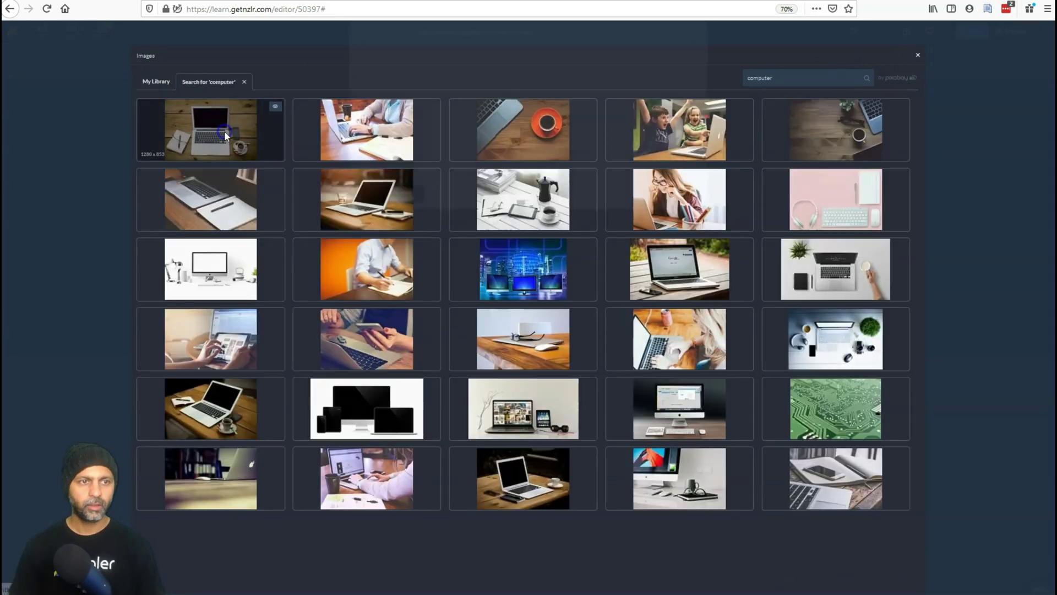
click(524, 348)
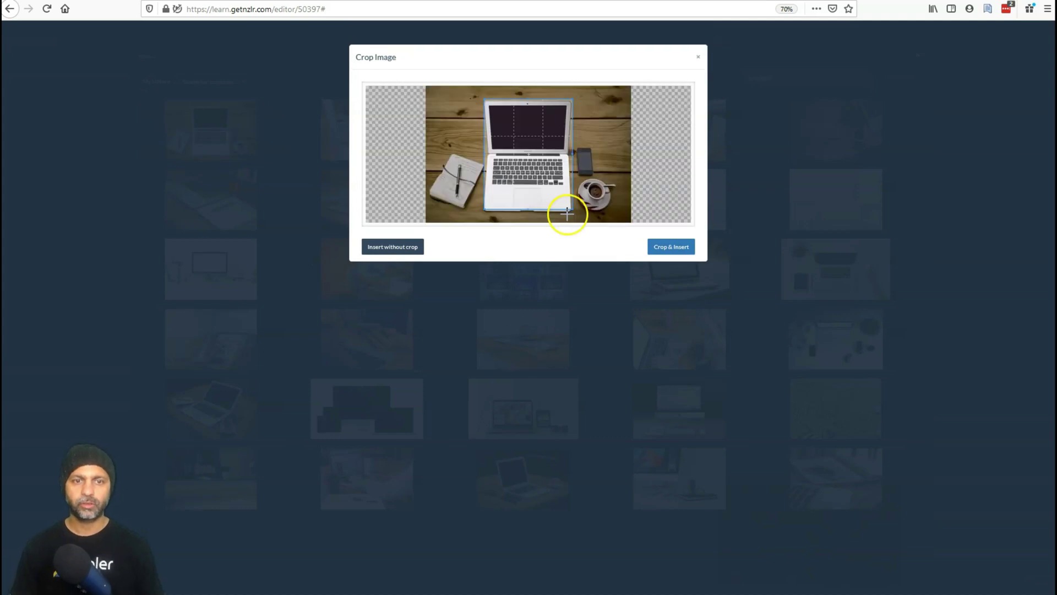
click(405, 247)
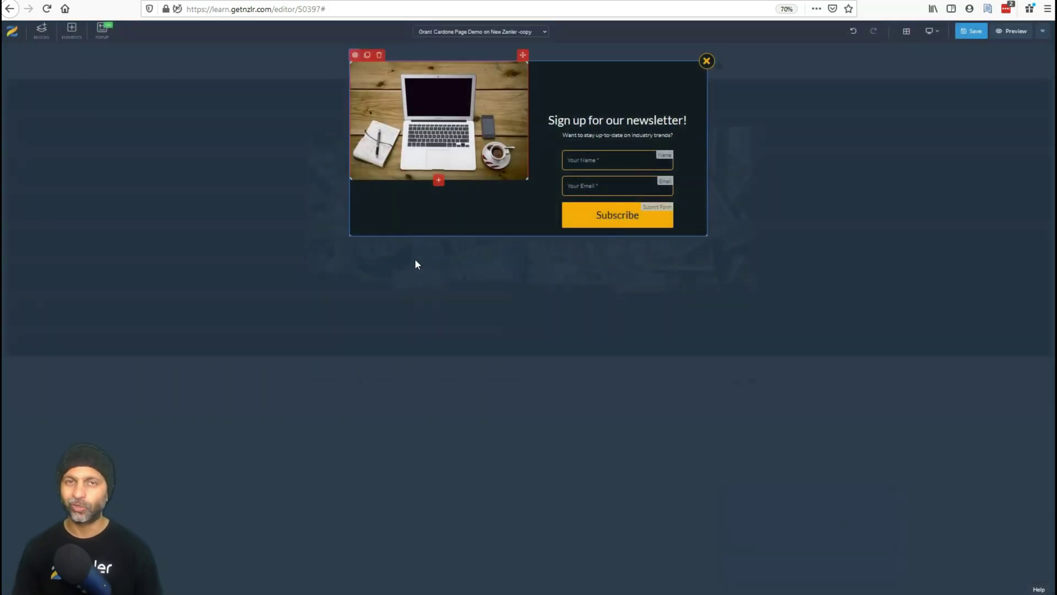
Shrink the wooden-desk photo slightly so it sits inset with a small margin beside the form.
click(527, 181)
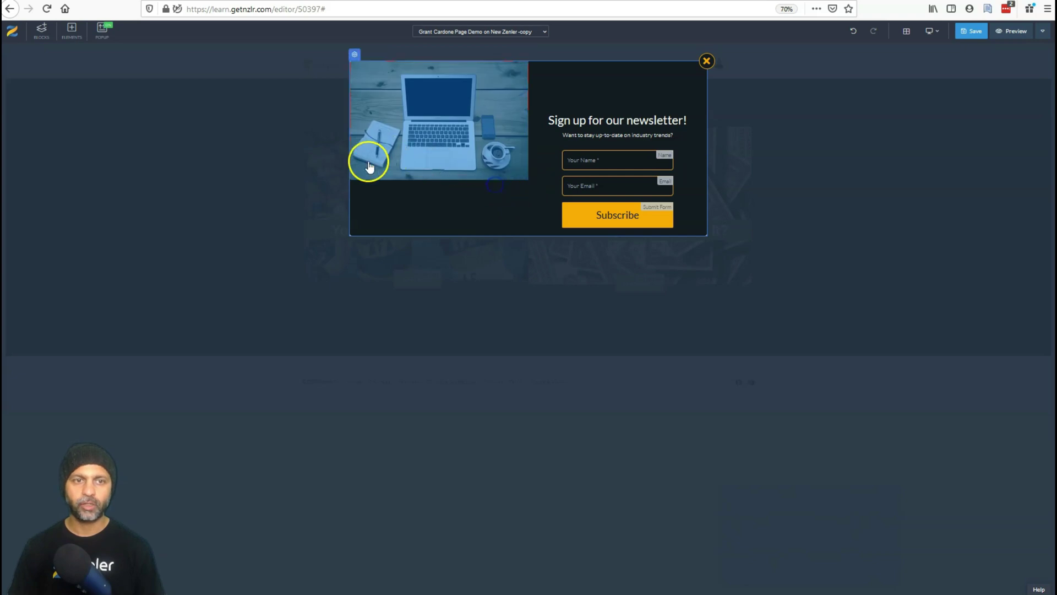
click(351, 66)
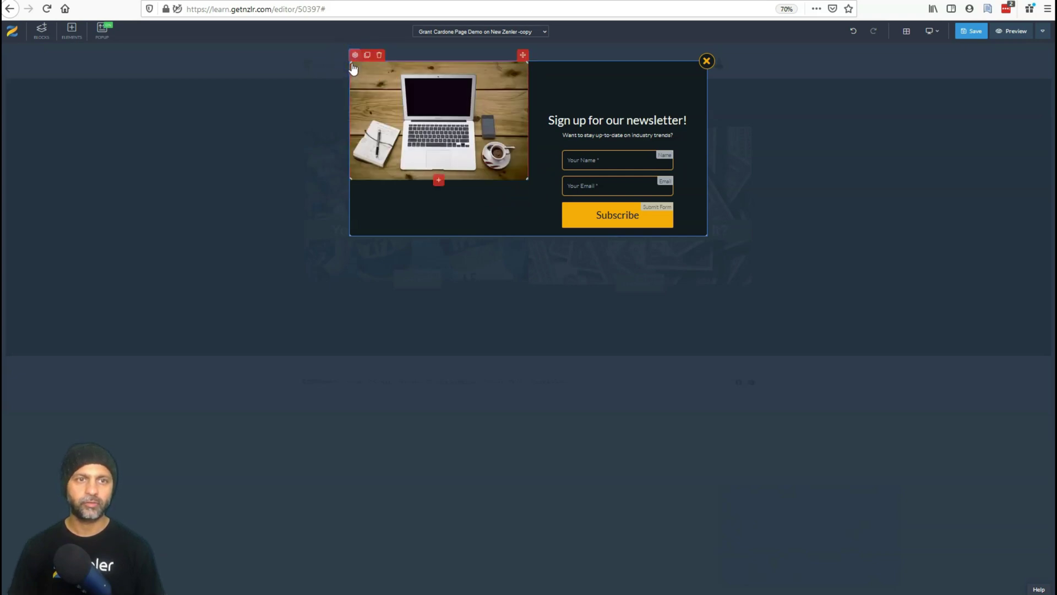
drag(351, 60, 329, 67)
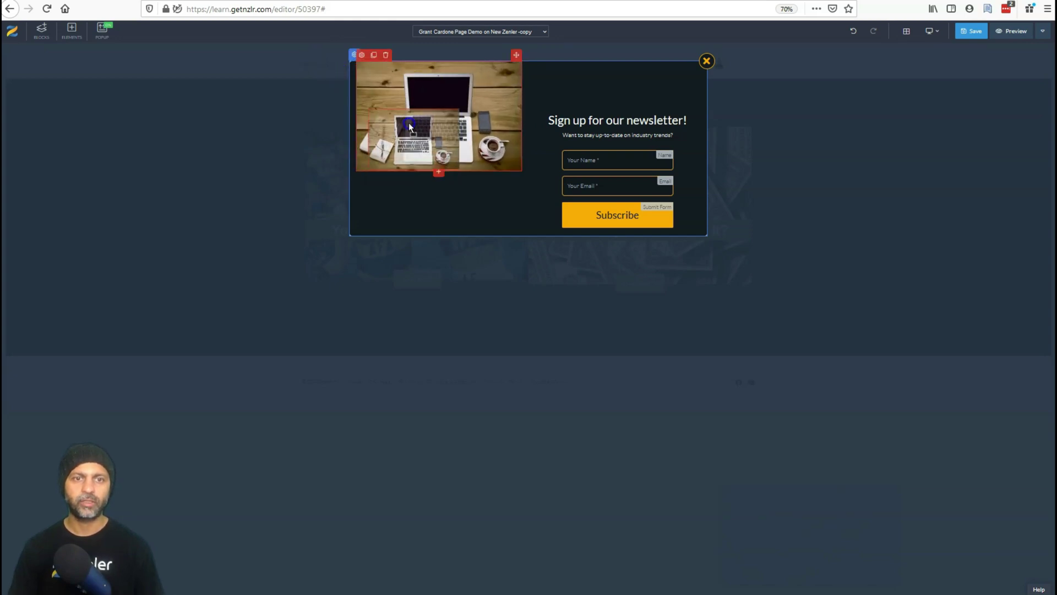
click(393, 104)
click(387, 88)
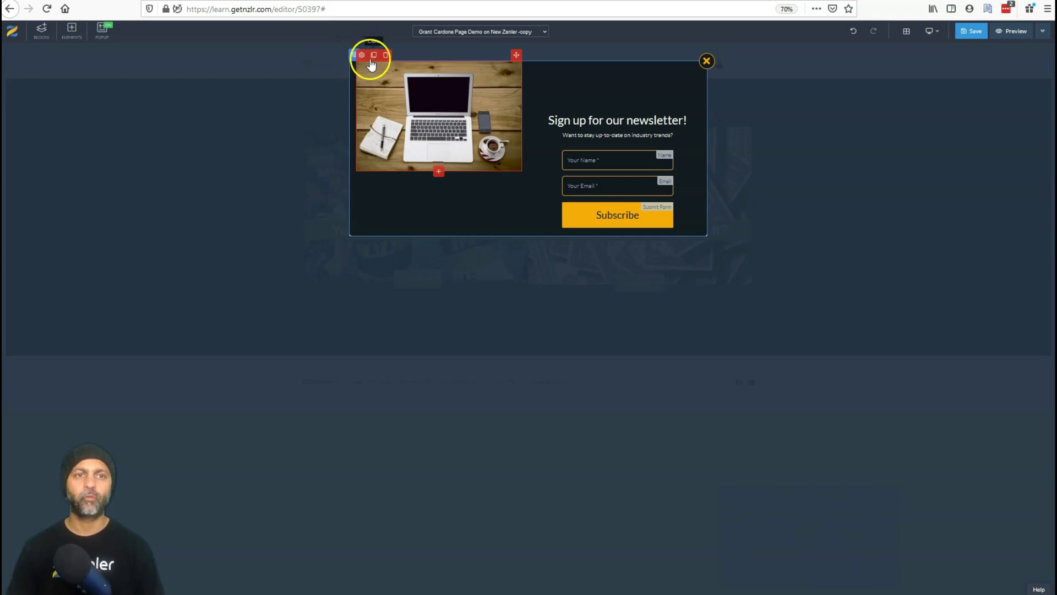
click(389, 233)
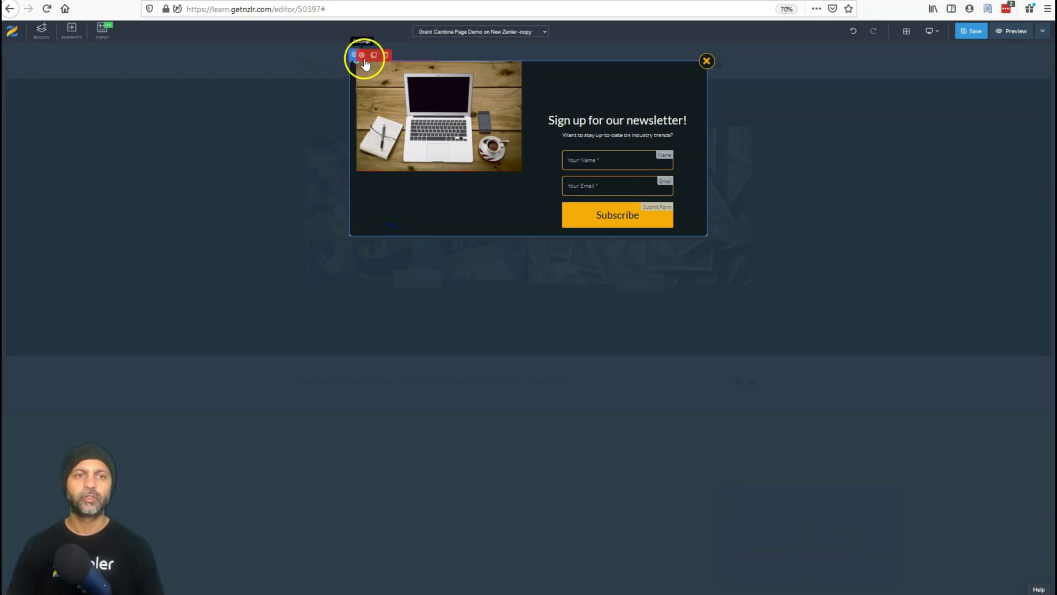
click(362, 55)
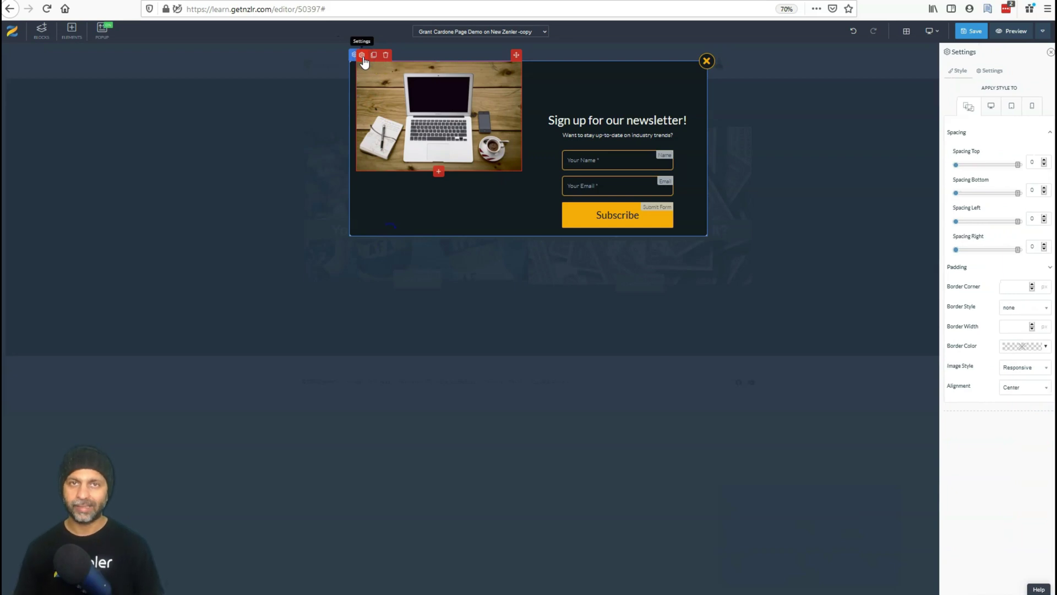
Search free images for 'computer' and choose the white desk with monitor photo.
click(989, 71)
click(1004, 94)
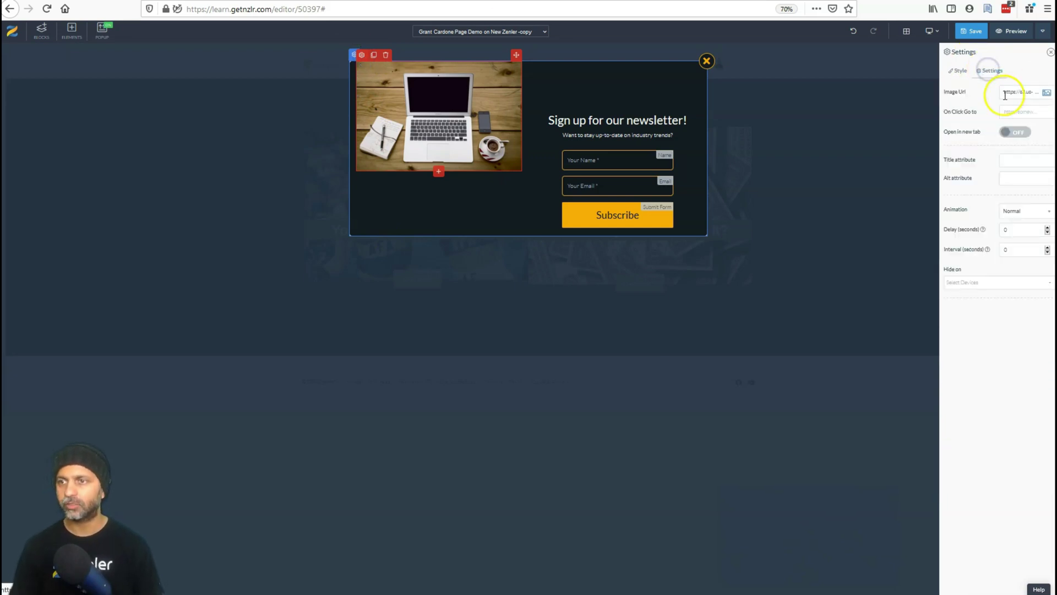
click(1046, 92)
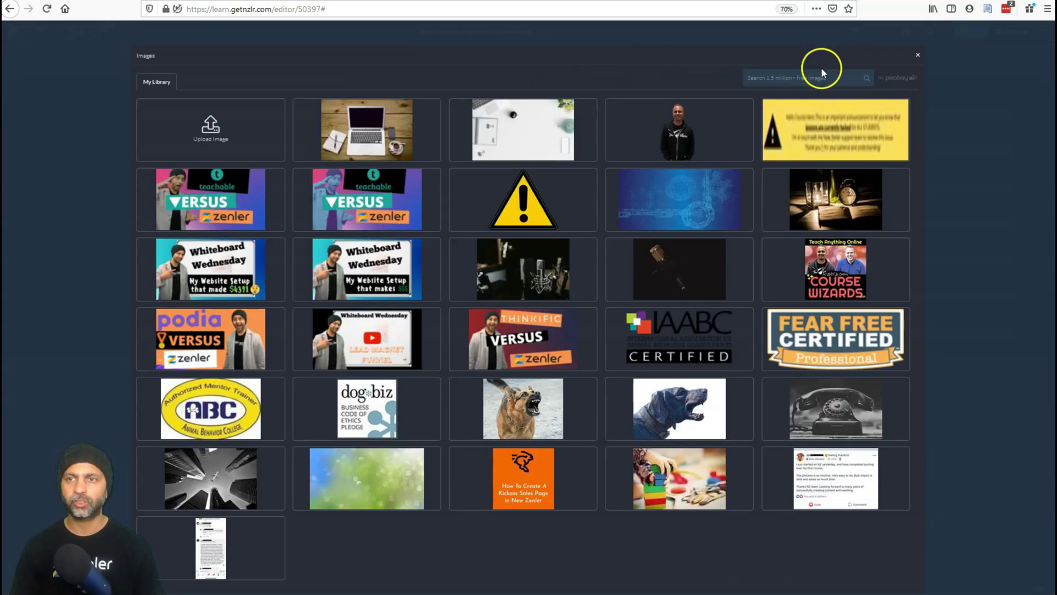
click(821, 73)
text(computer)
key(Return)
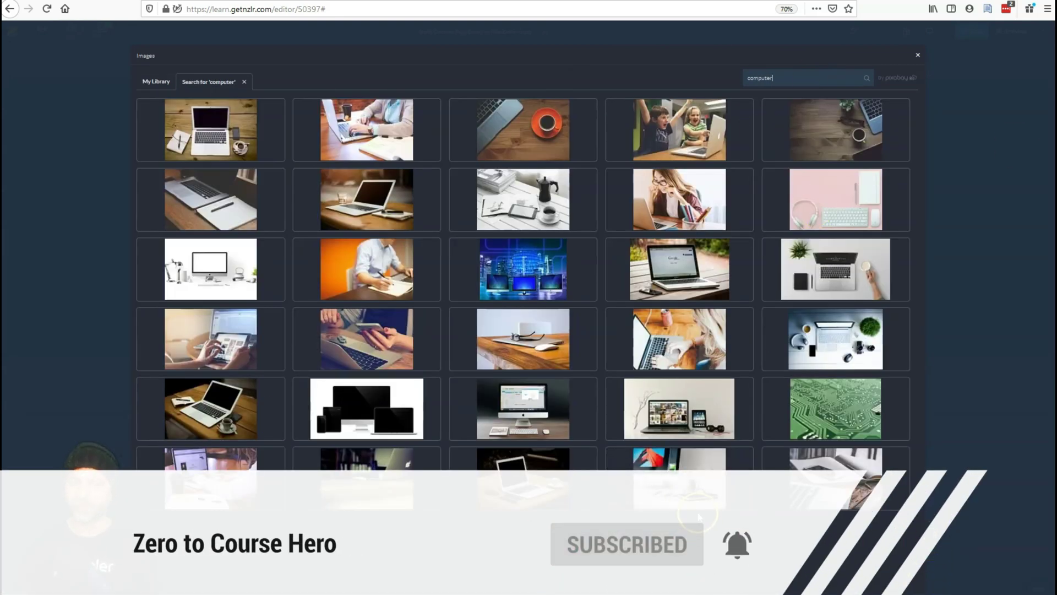
click(246, 280)
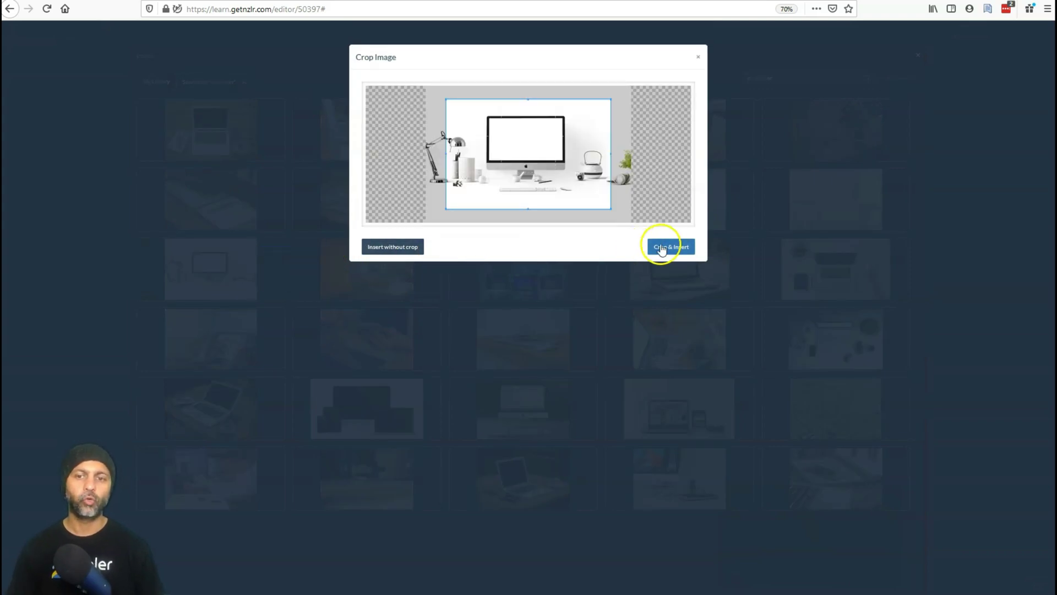
Enlarge the crop box to the photo's full height and insert the cropped image.
drag(560, 160, 540, 146)
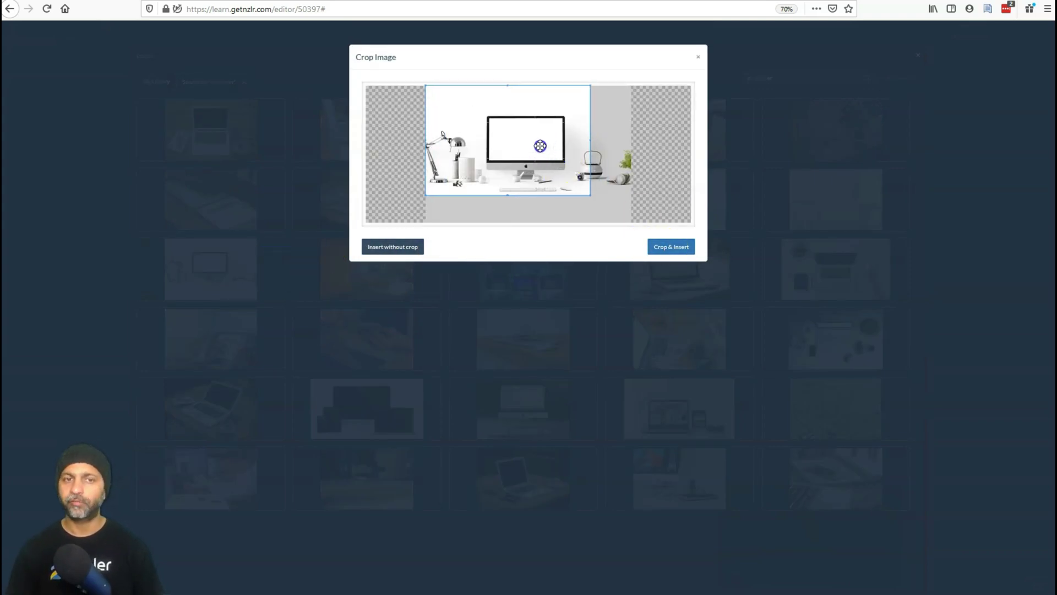
drag(589, 195, 618, 225)
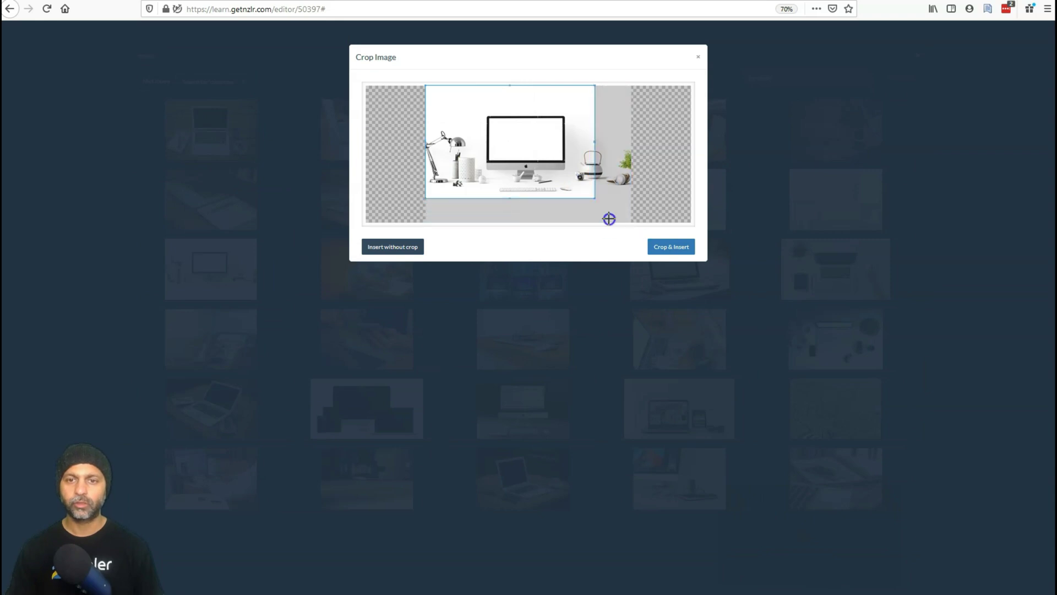
drag(627, 270, 660, 283)
click(679, 246)
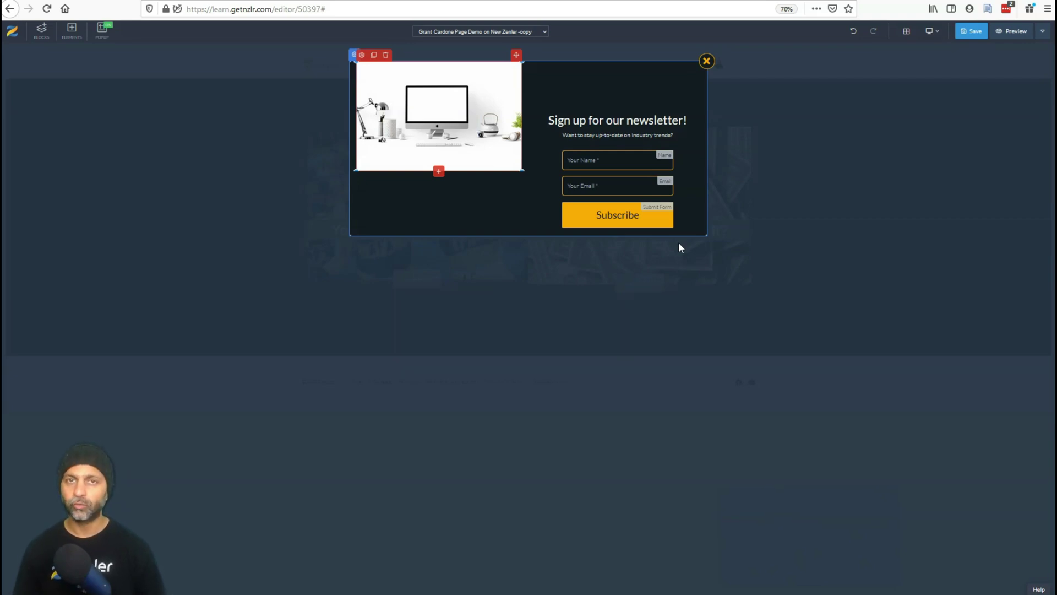
Apply the first ready-made newsletter template design to the popup.
click(353, 62)
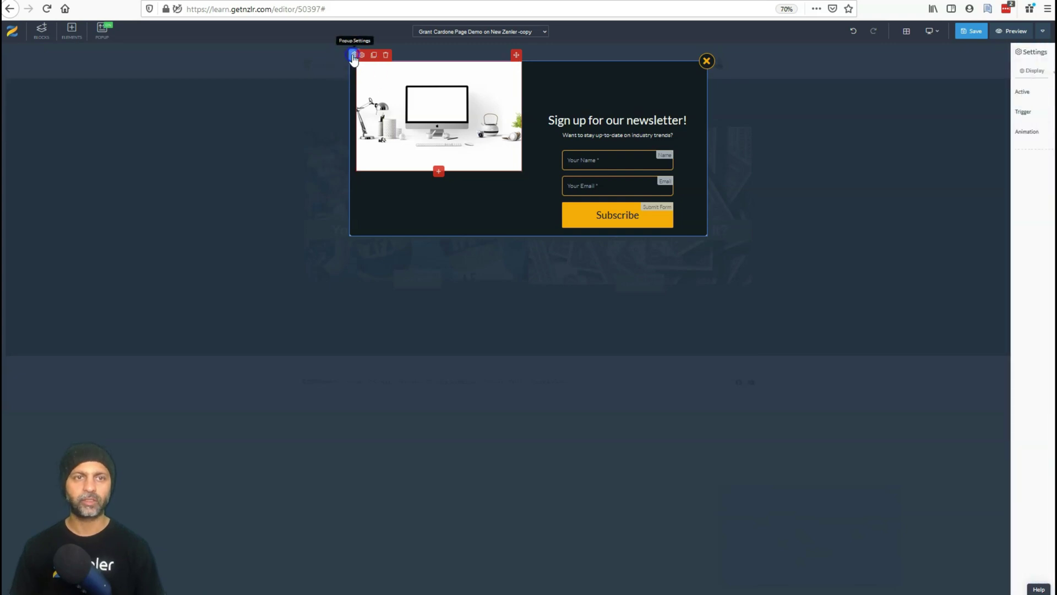
click(998, 72)
click(1019, 71)
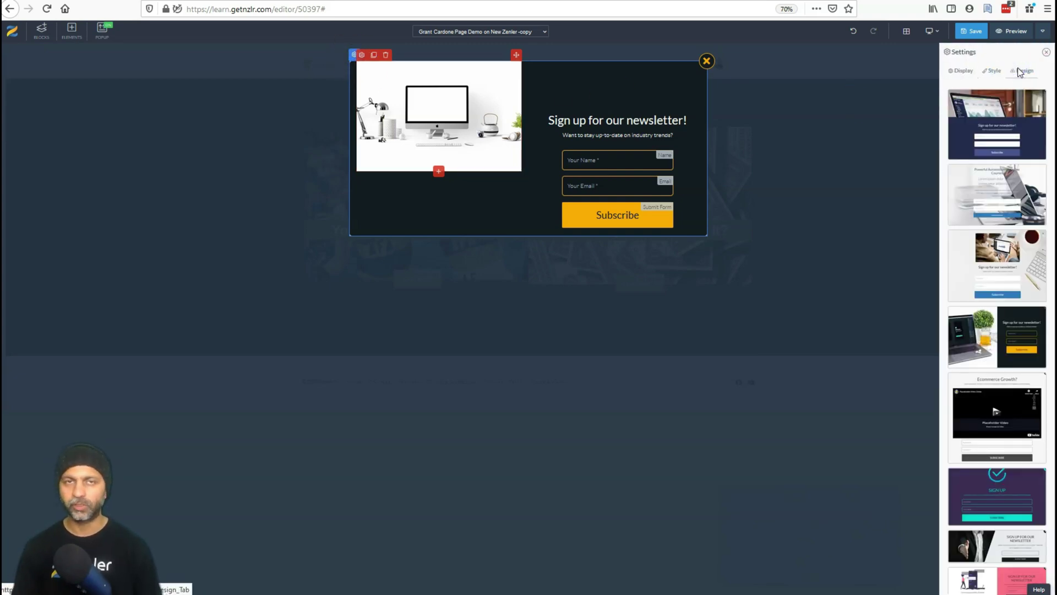
click(977, 122)
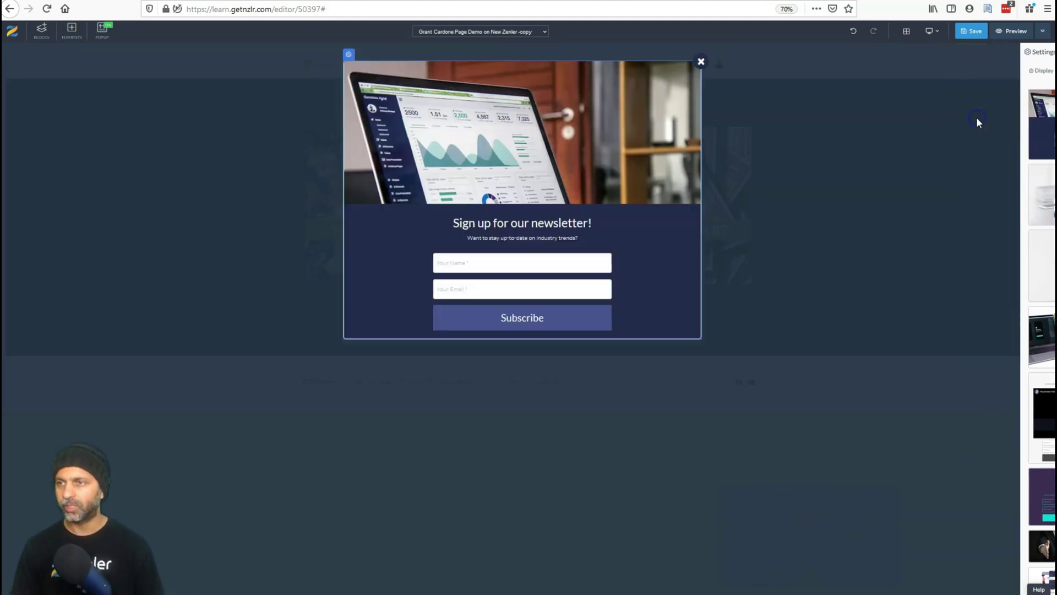
Set the template's top image to the white desk monitor photo from the library.
click(348, 56)
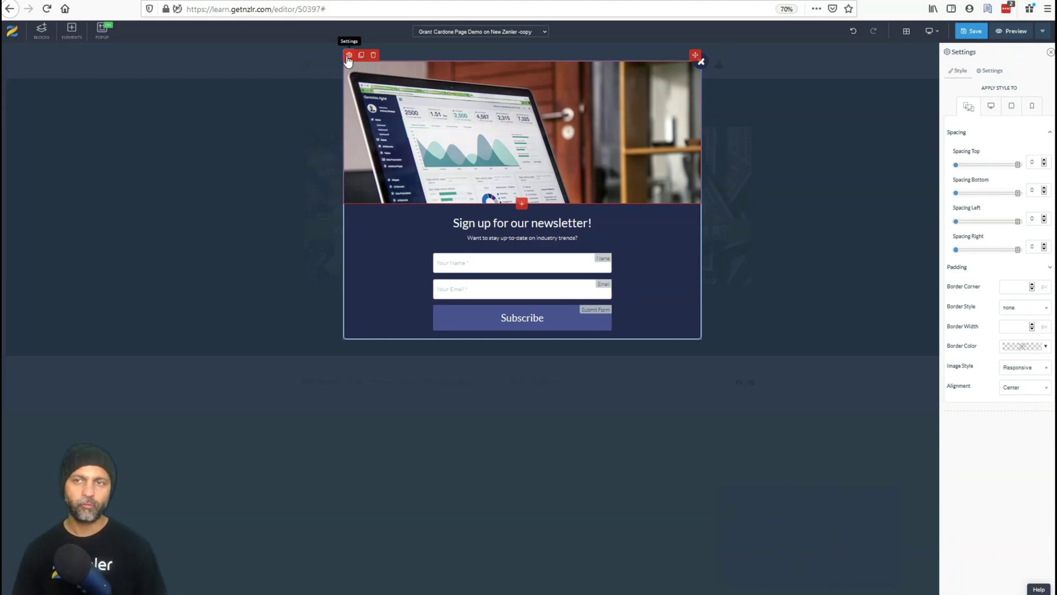
click(989, 71)
click(1045, 90)
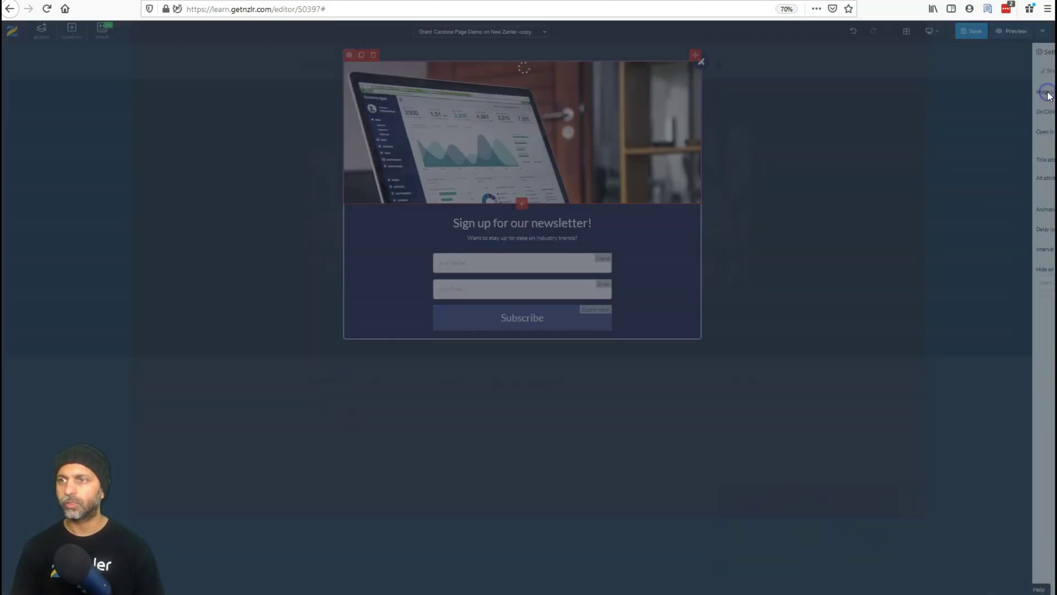
click(342, 120)
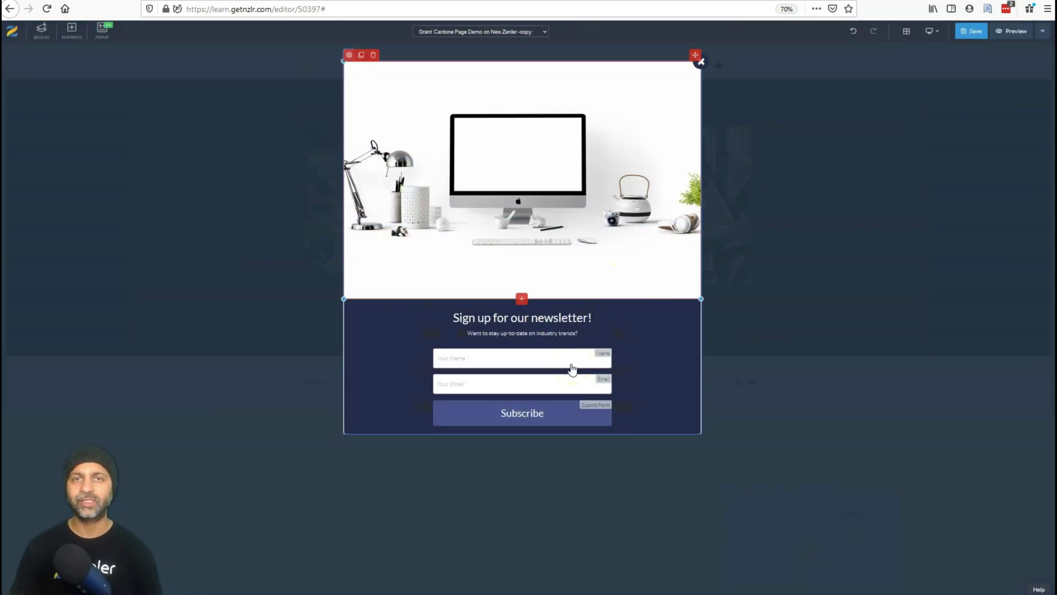
Change the popup background from dark navy to orange (#ff9900), then select the heading text.
click(360, 342)
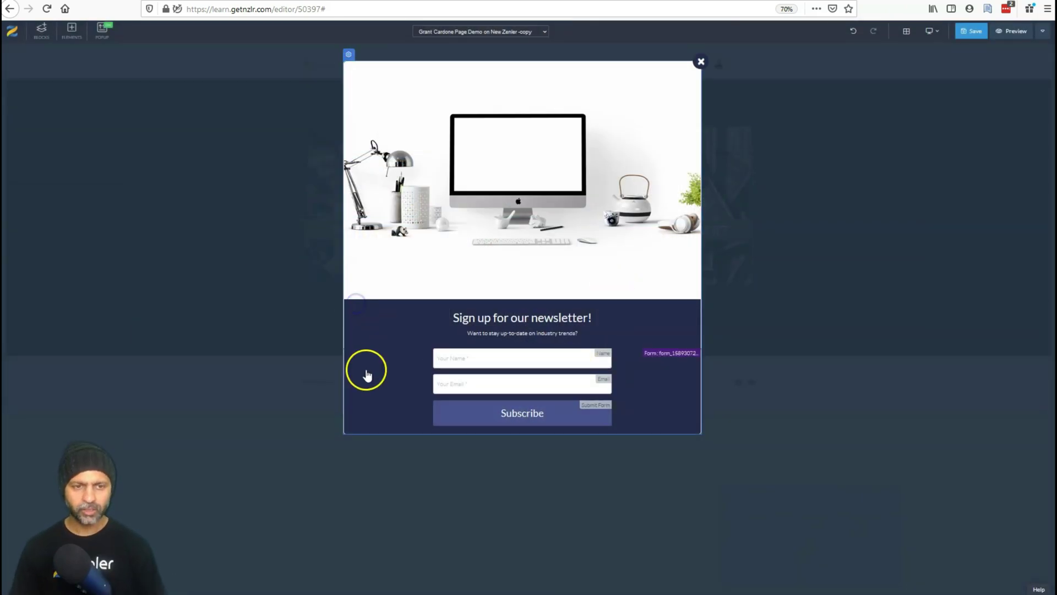
click(361, 434)
click(349, 306)
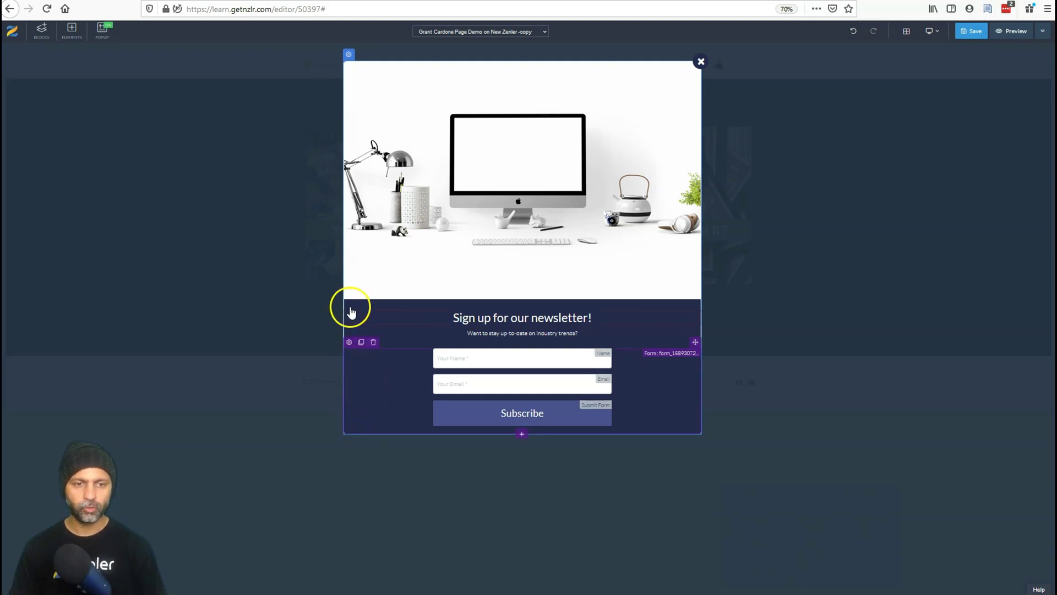
click(349, 53)
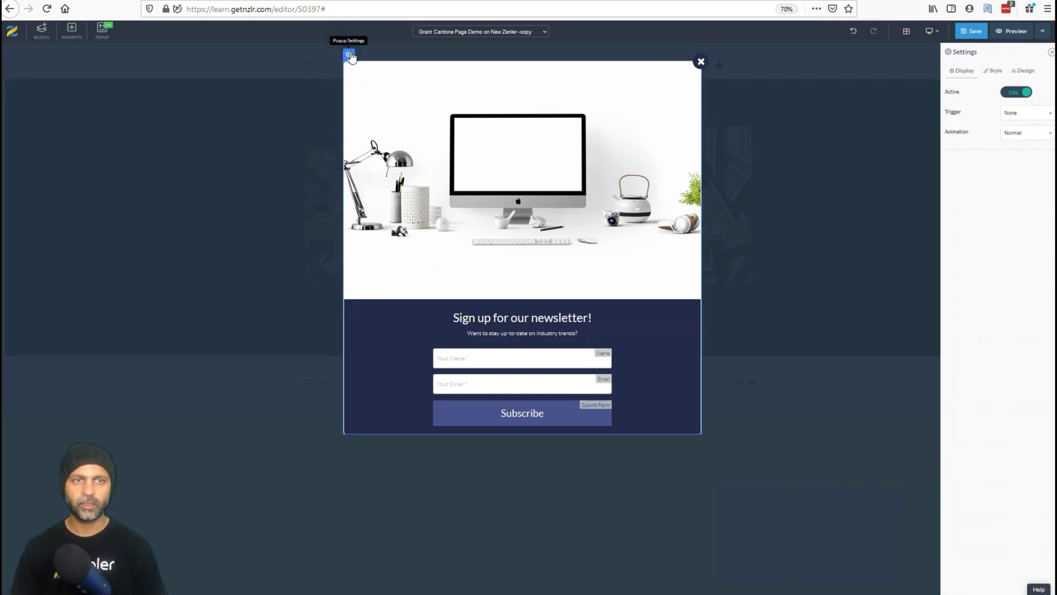
click(989, 71)
click(1024, 251)
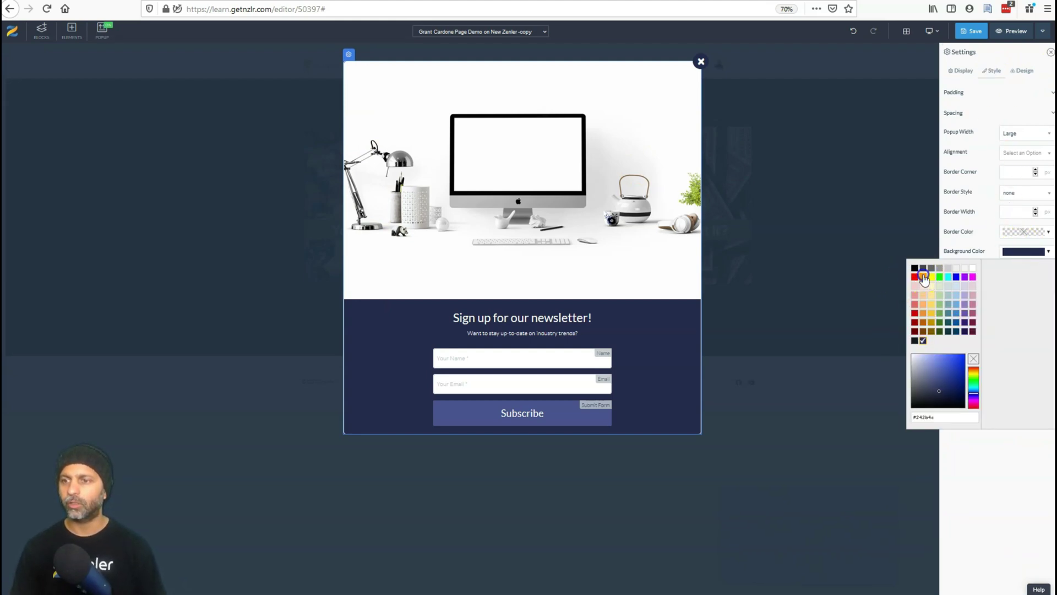
click(923, 276)
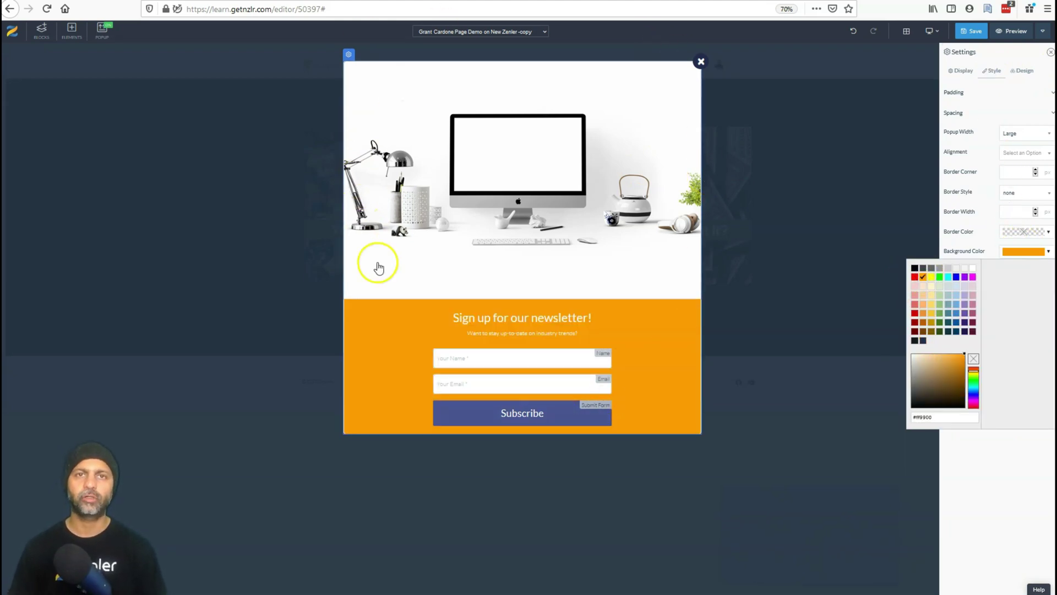
click(513, 319)
triple_click(513, 318)
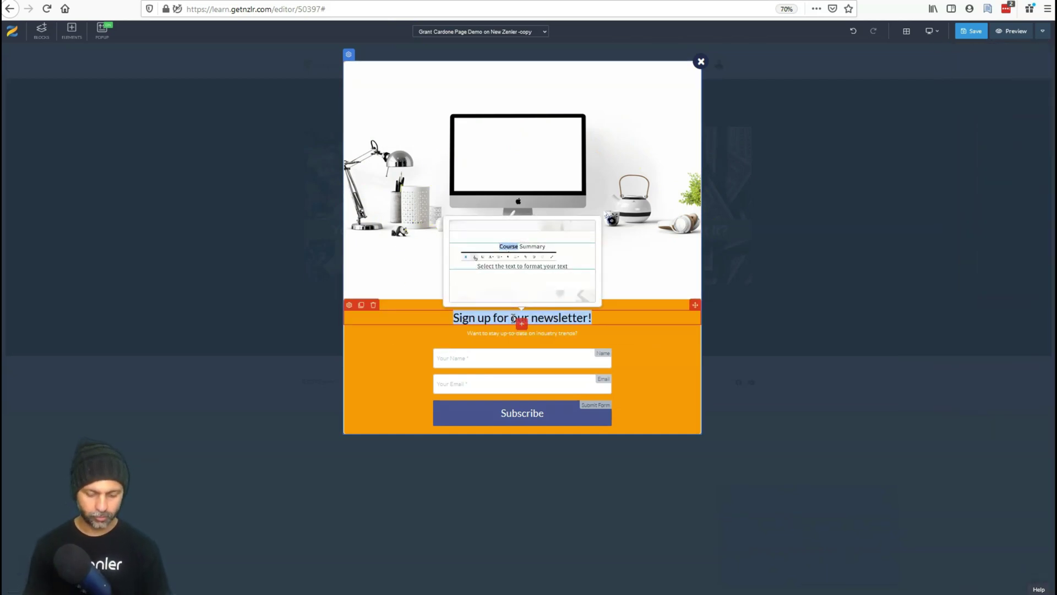
Retitle the heading 'Sign-up Now To Learn How to Use New Zenler' and delete the subtitle line.
text(Sign-uip)
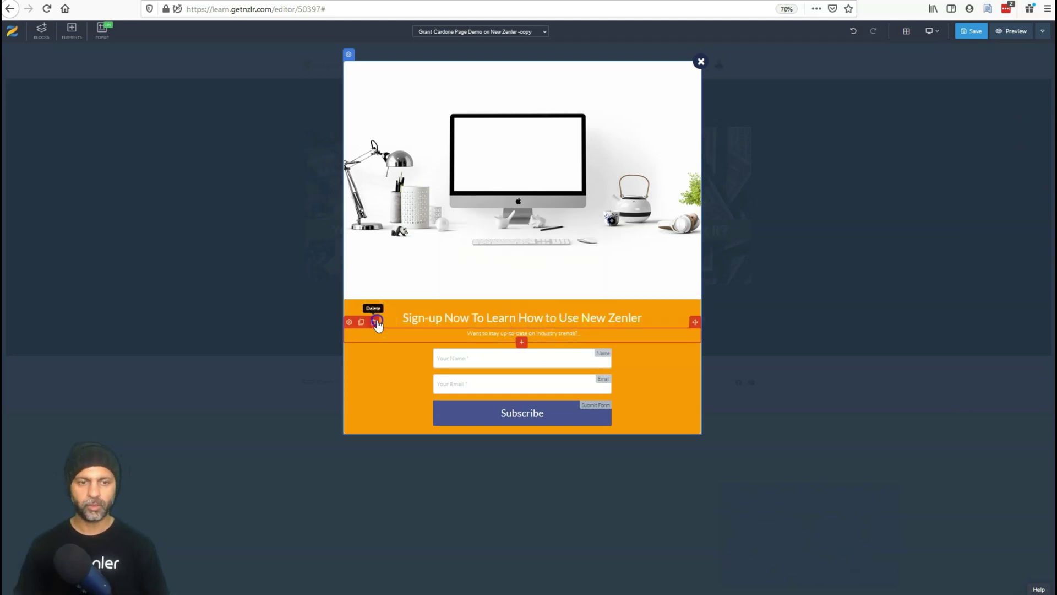
click(376, 321)
key(Return)
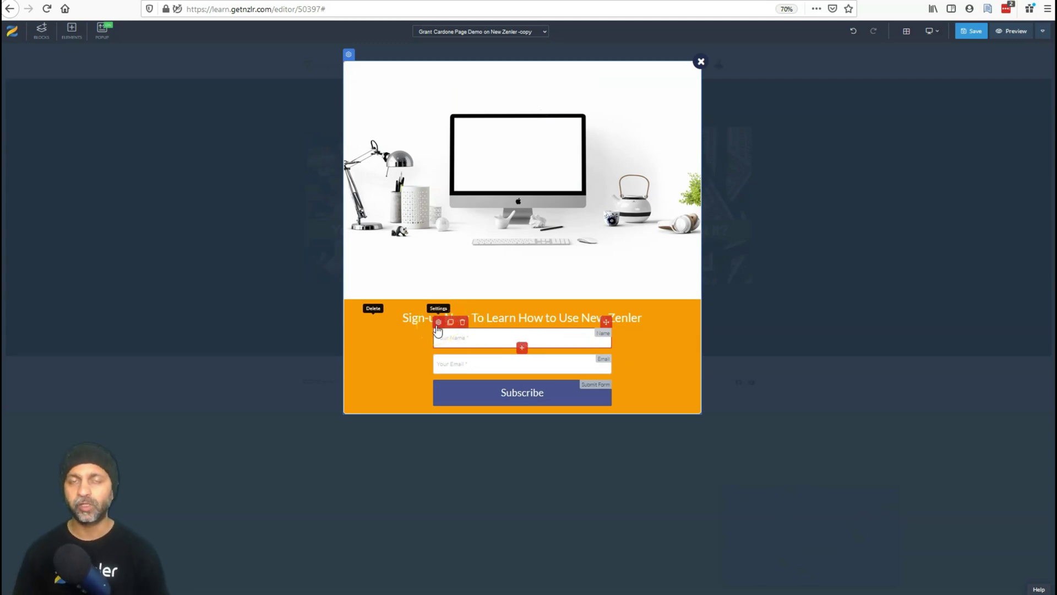
click(437, 325)
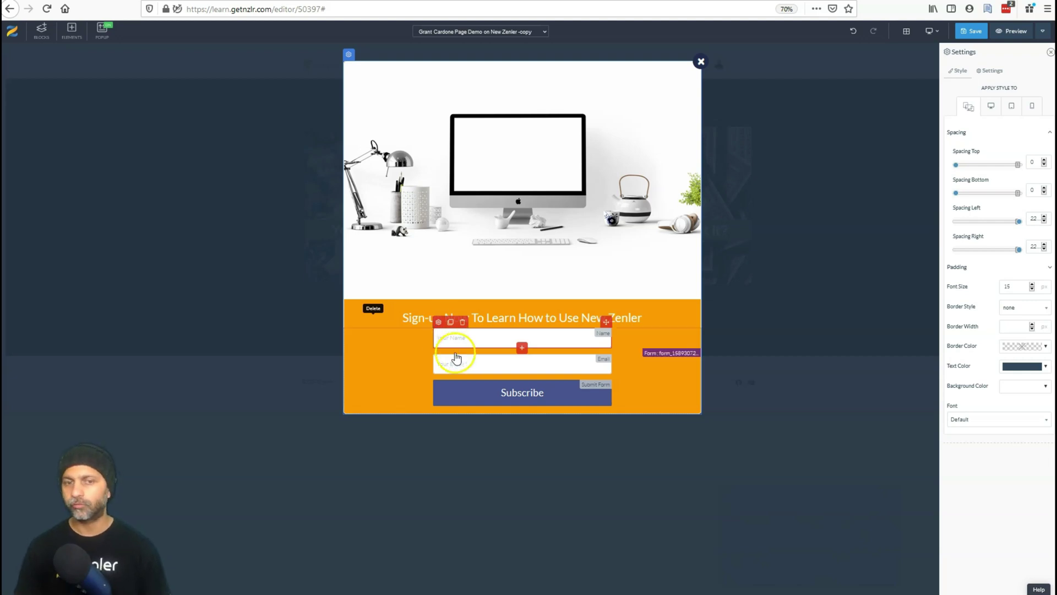
Look over the form row's Settings and Style tabs, then close the panel without changes.
click(413, 364)
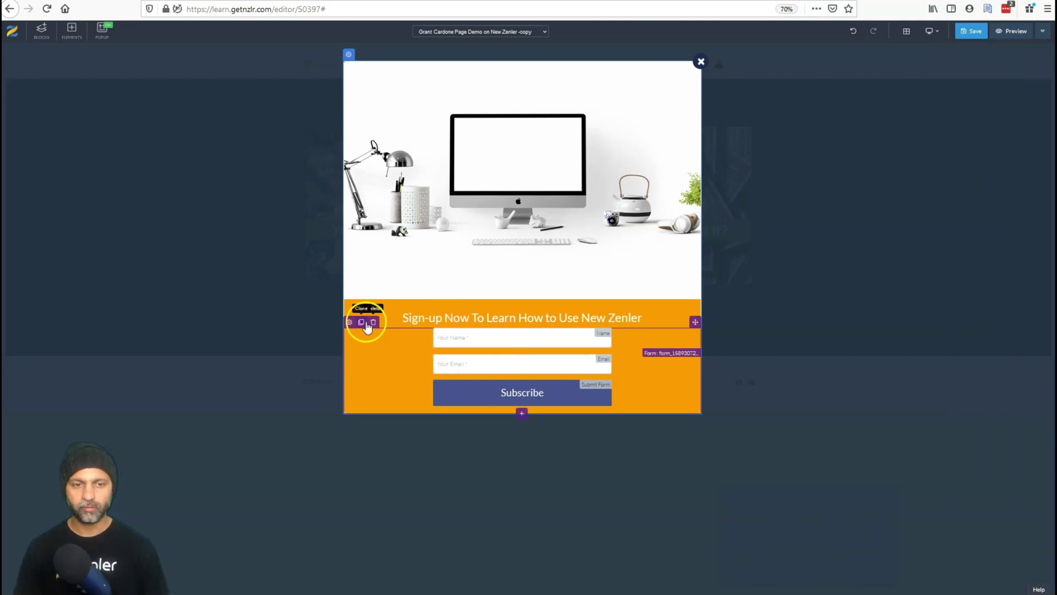
click(472, 344)
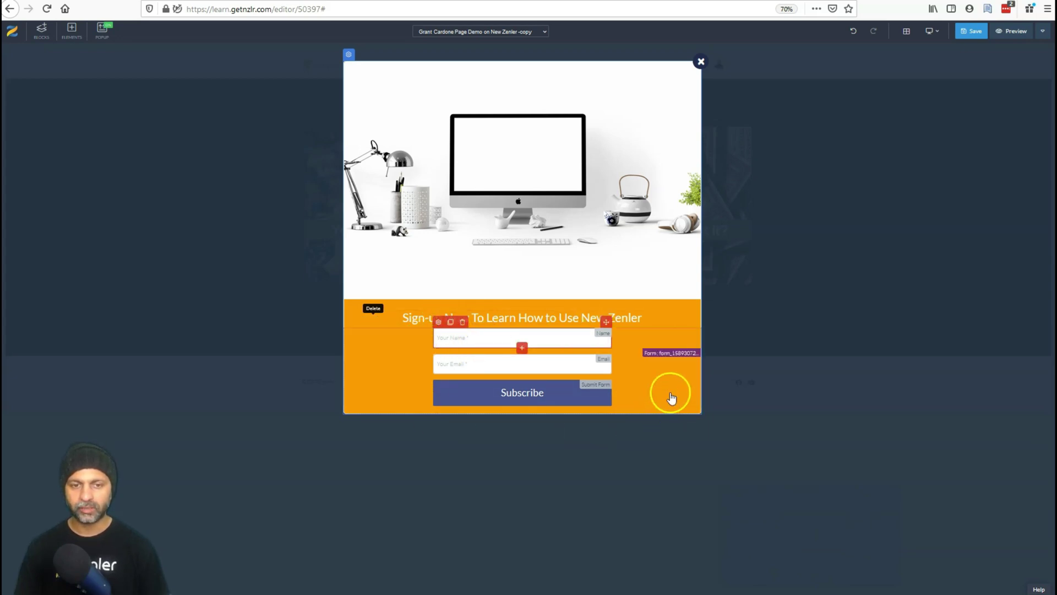
click(377, 354)
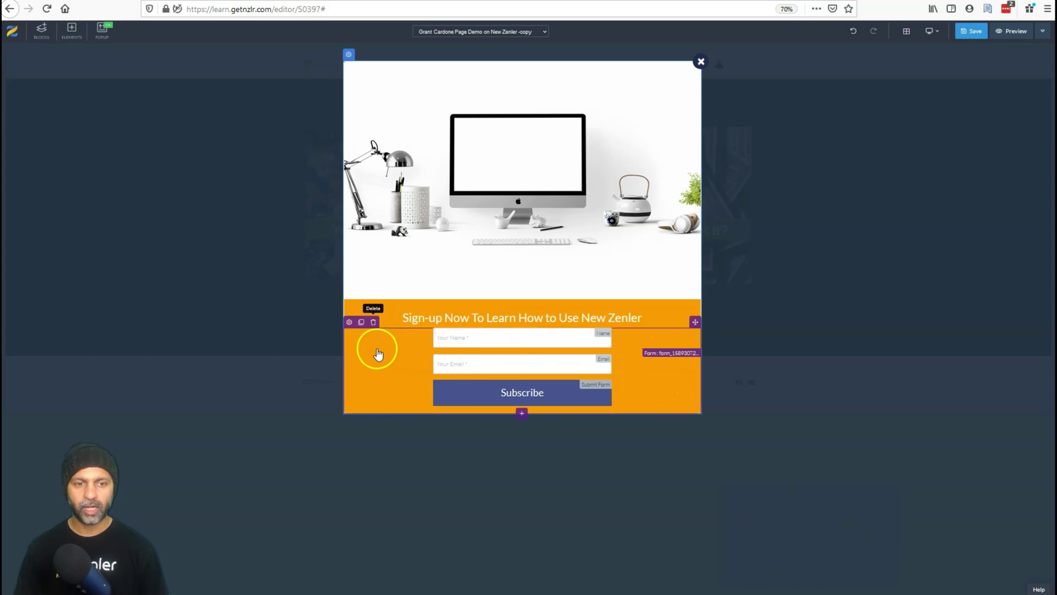
click(349, 322)
click(988, 70)
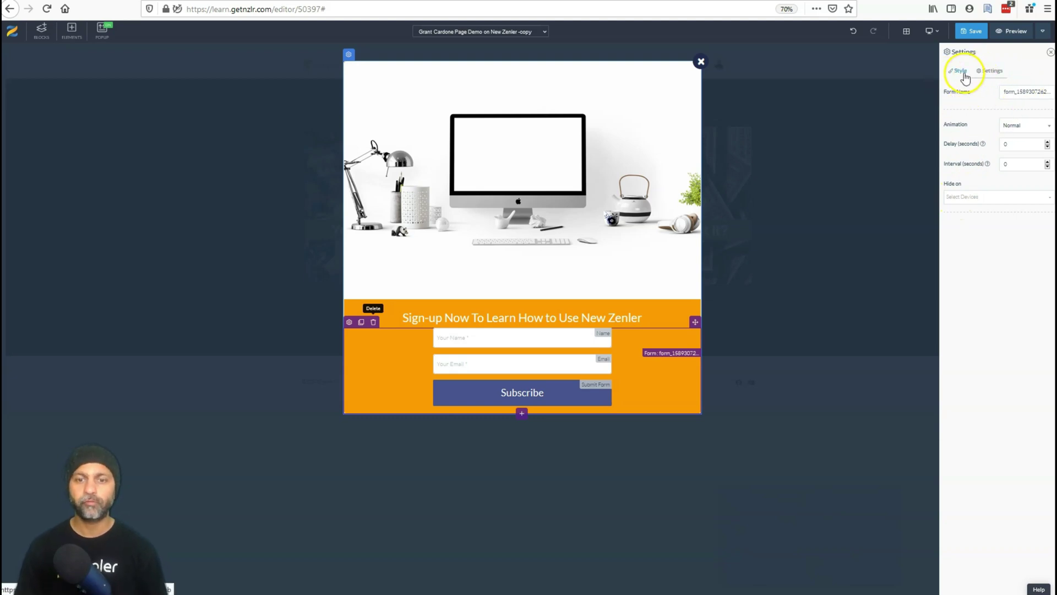
click(961, 71)
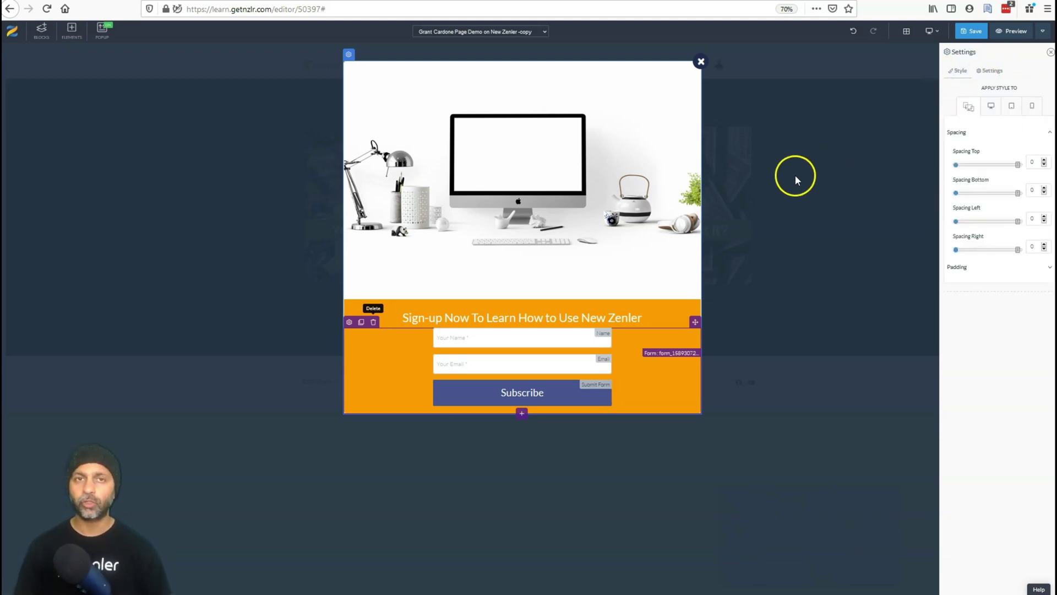
click(540, 363)
click(472, 349)
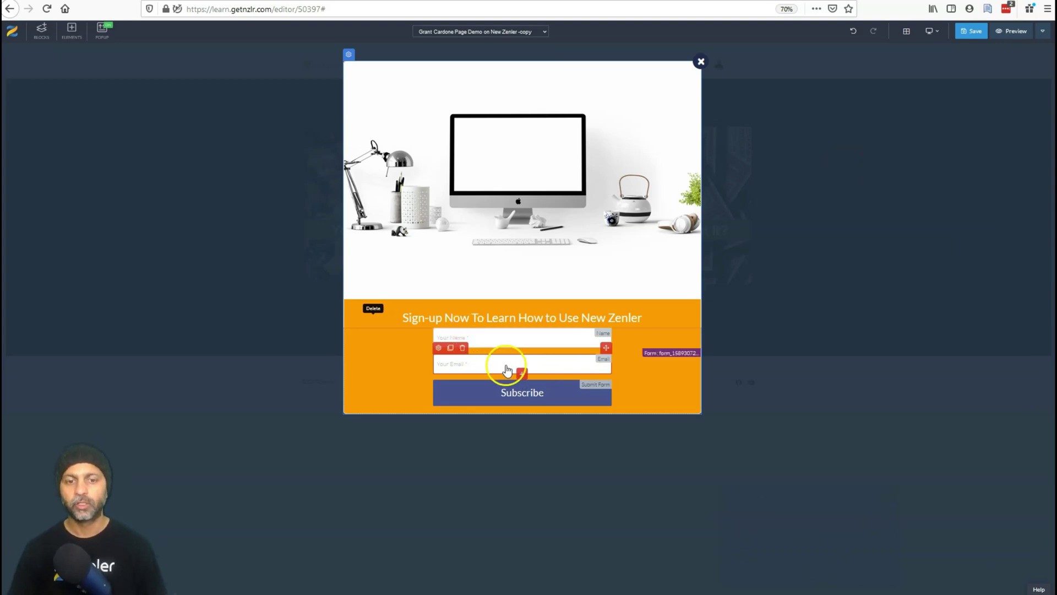
Add a new text input below the Email field with 14 px of space above it.
click(391, 367)
click(464, 374)
click(522, 373)
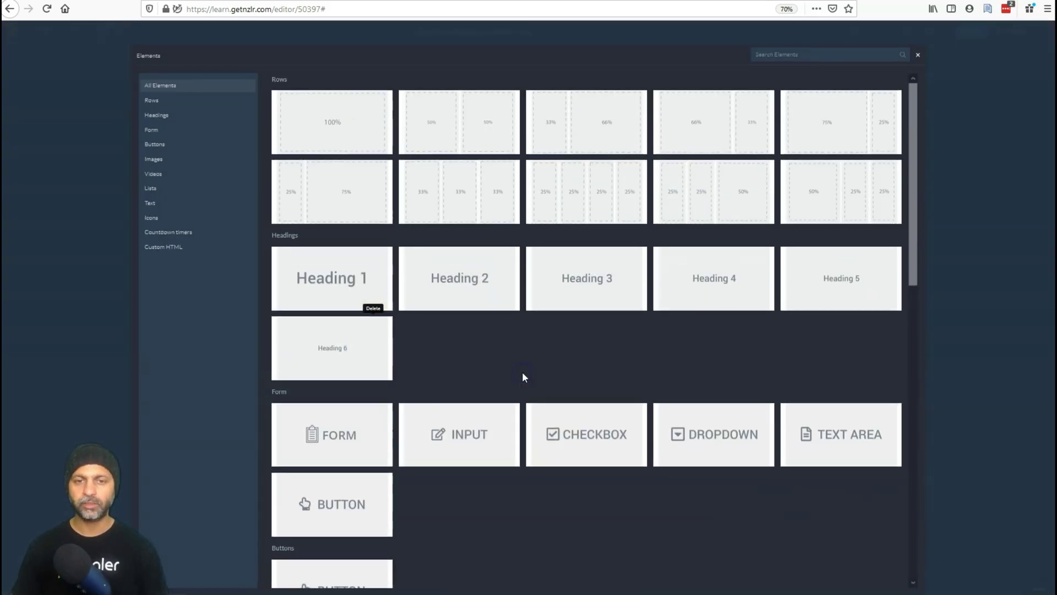
click(465, 429)
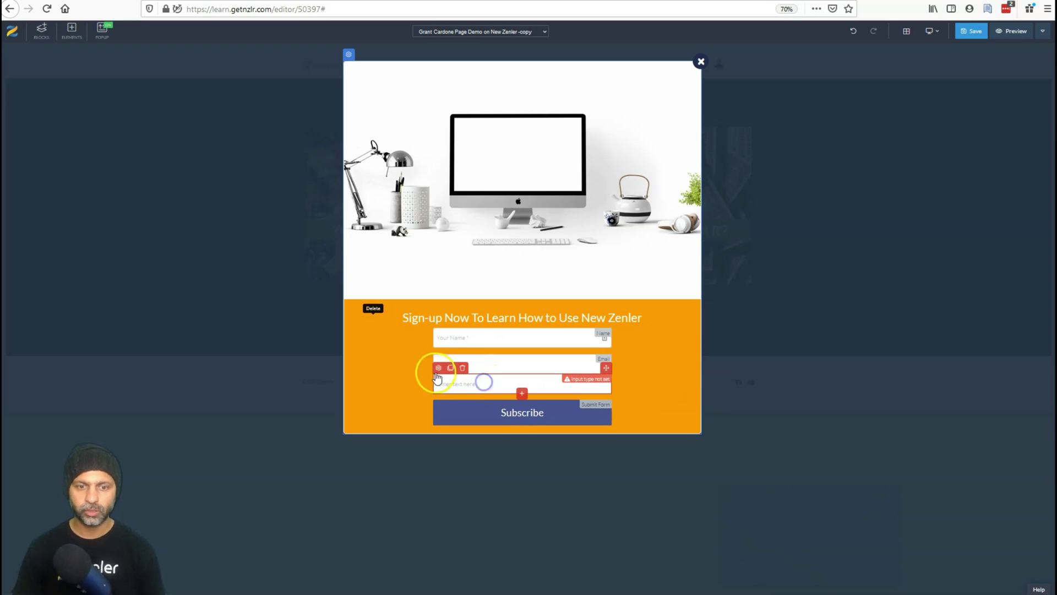
click(438, 367)
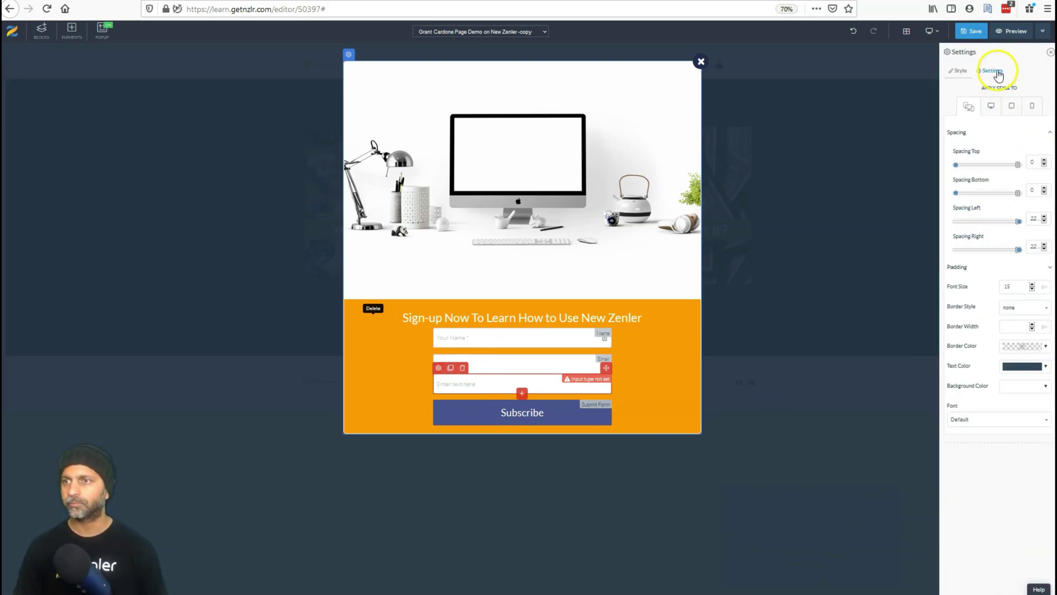
drag(957, 165, 965, 165)
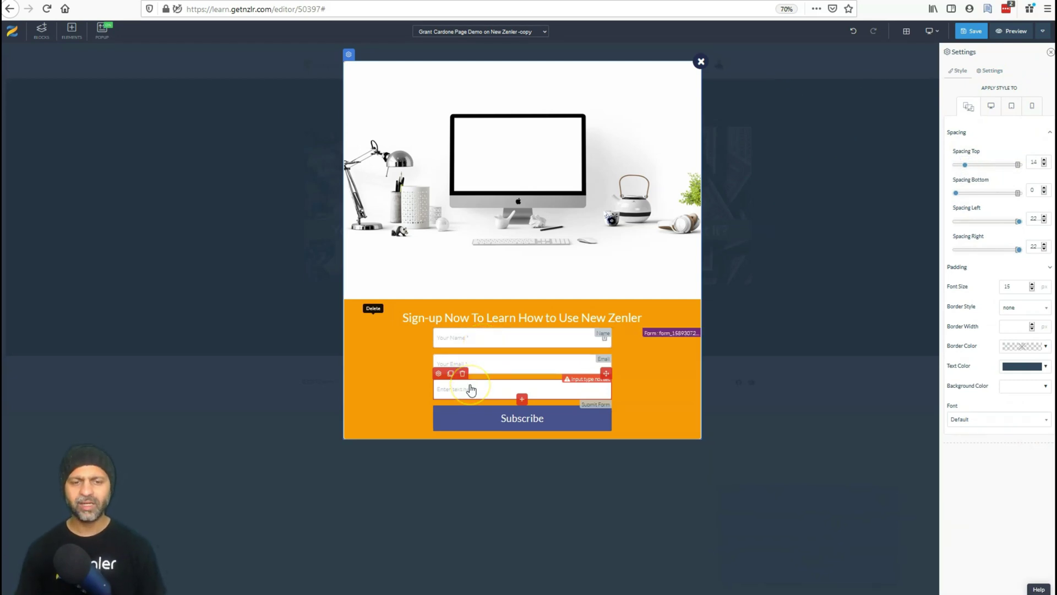
Make the new field a required Custom Type named Country with placeholder 'Your Country'.
click(987, 71)
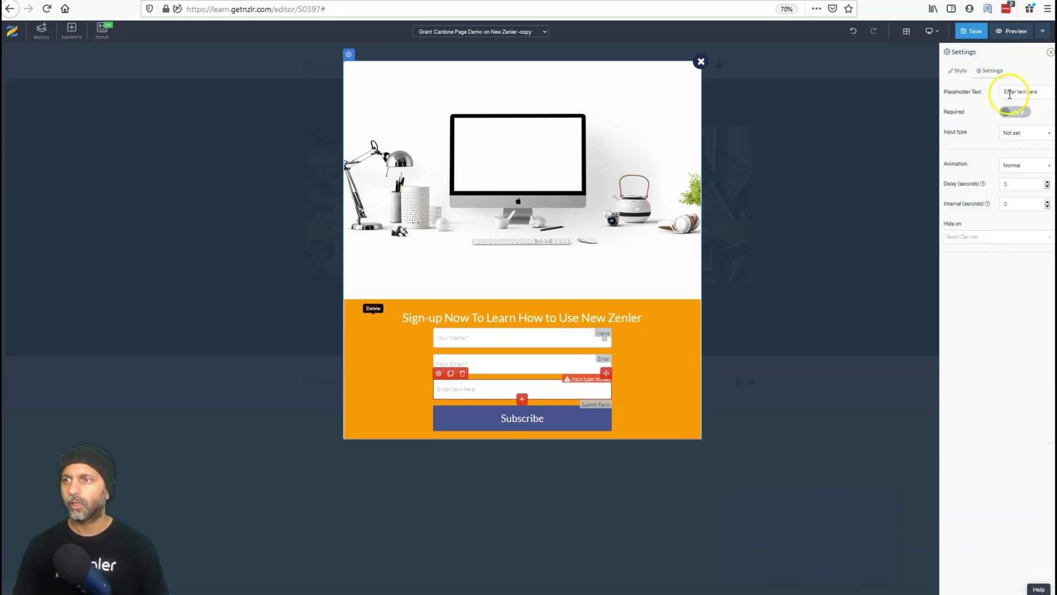
click(1012, 133)
scroll(1018, 215, down, 3)
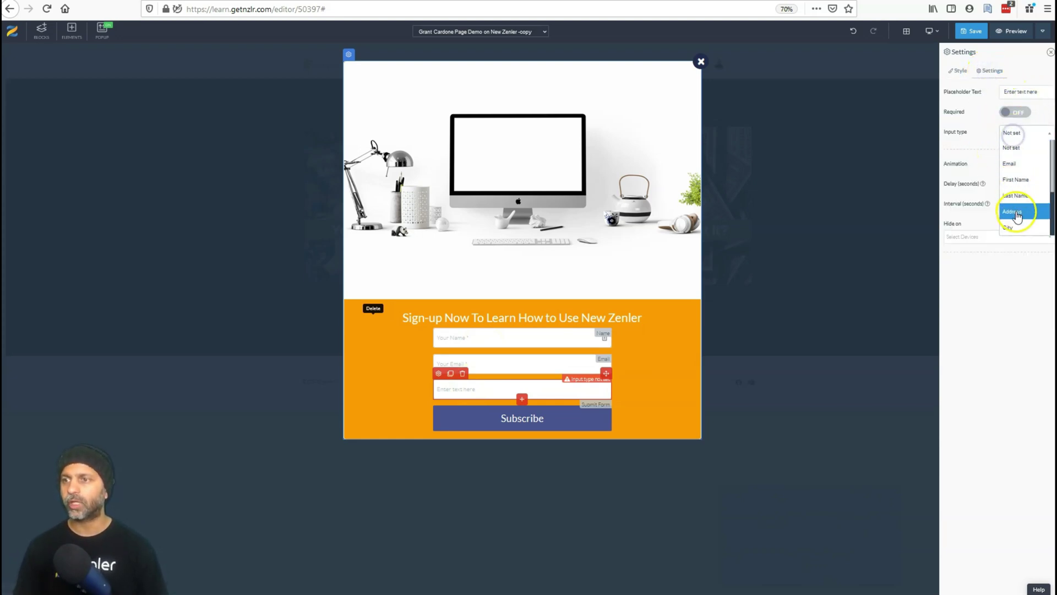
scroll(1024, 220, up, 3)
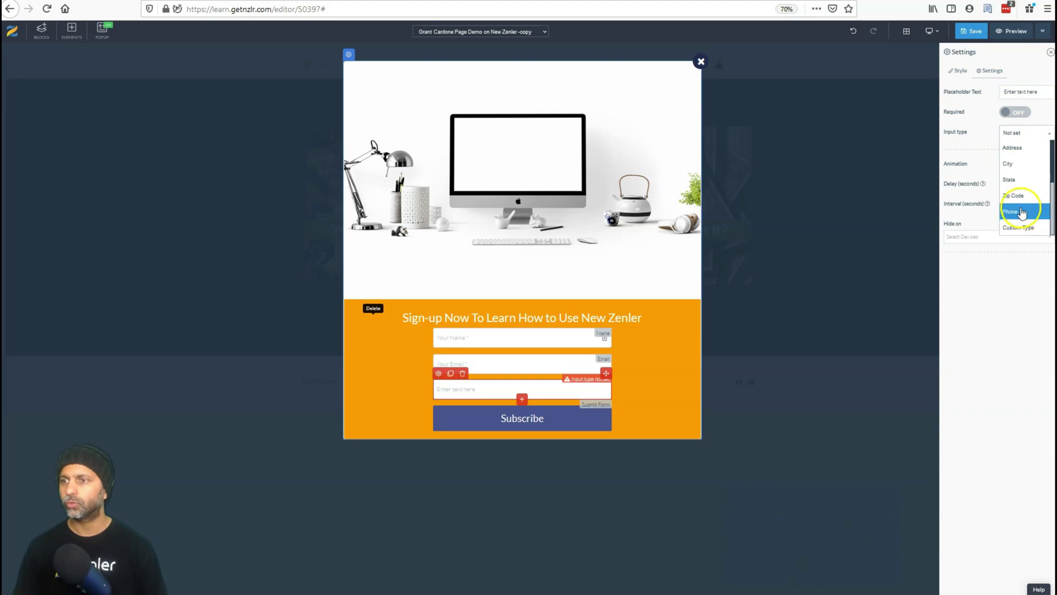
scroll(1024, 212, down, 3)
click(1020, 227)
click(1015, 150)
text(c)
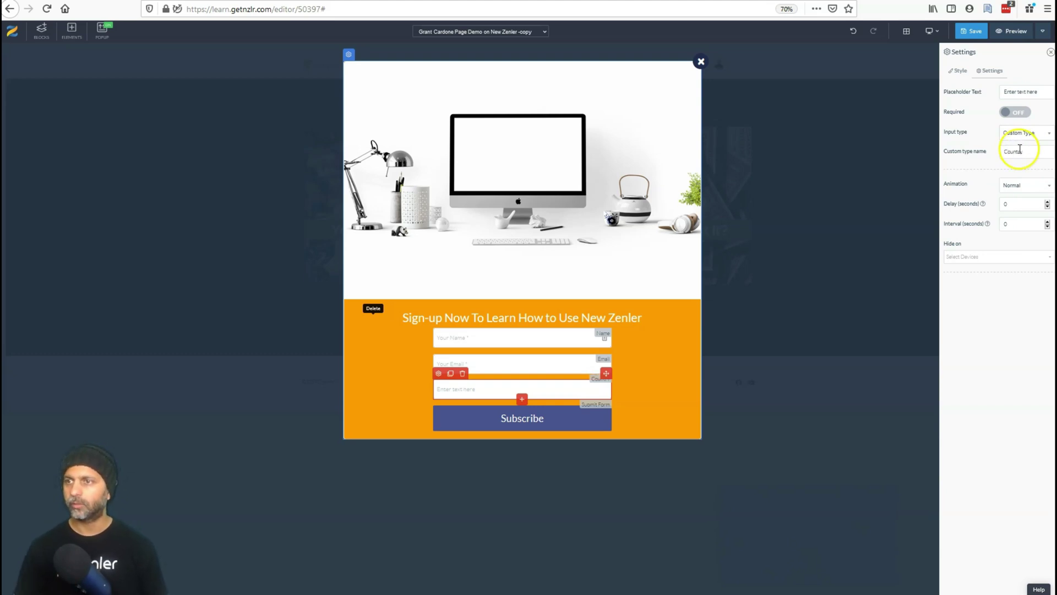
triple_click(1048, 88)
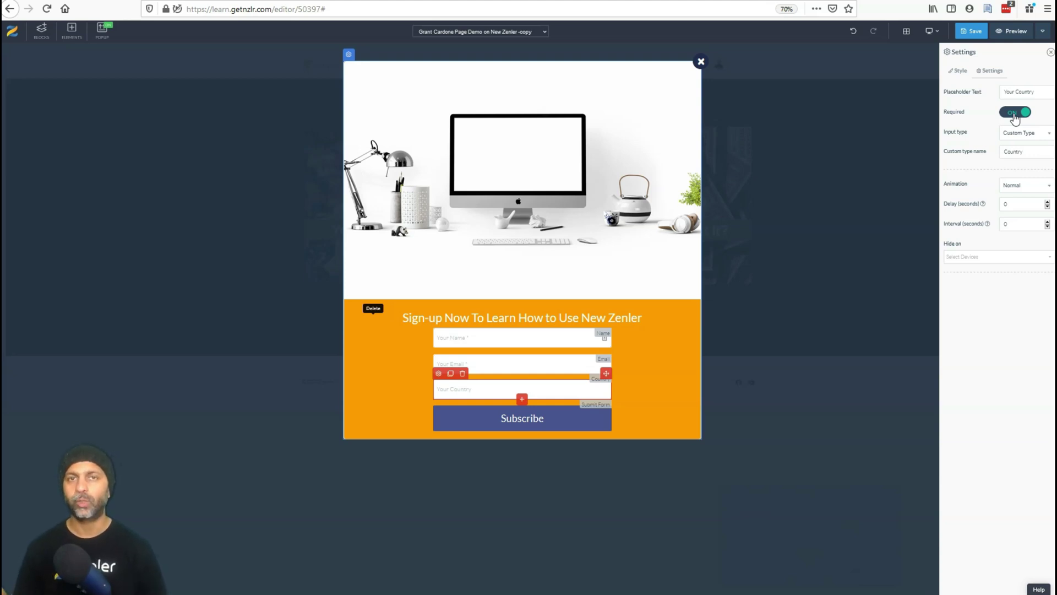
click(958, 71)
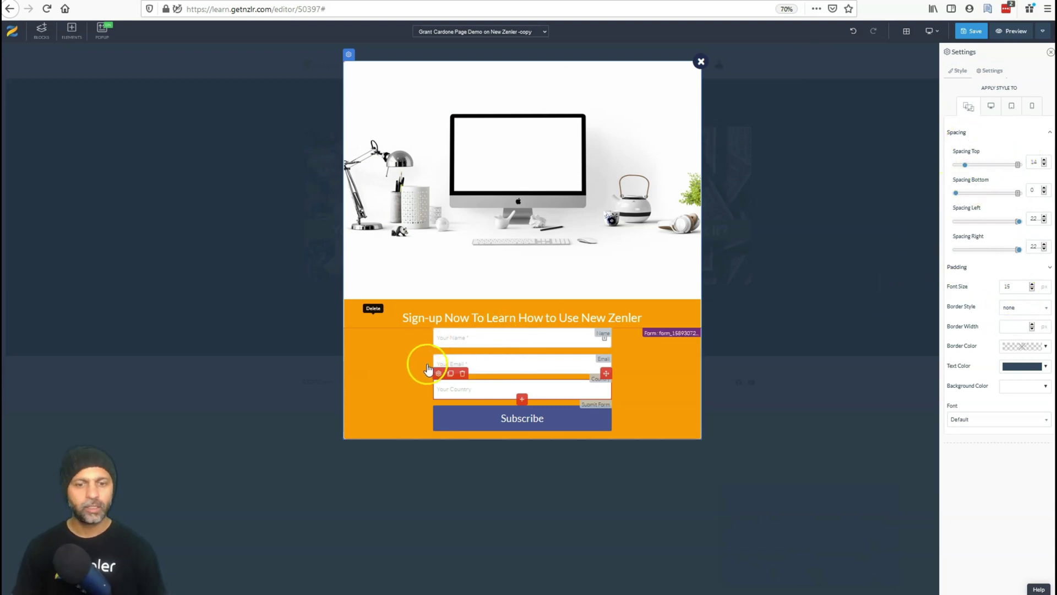
Check the Name field's style settings, then close the panel and deselect the form fields.
click(485, 340)
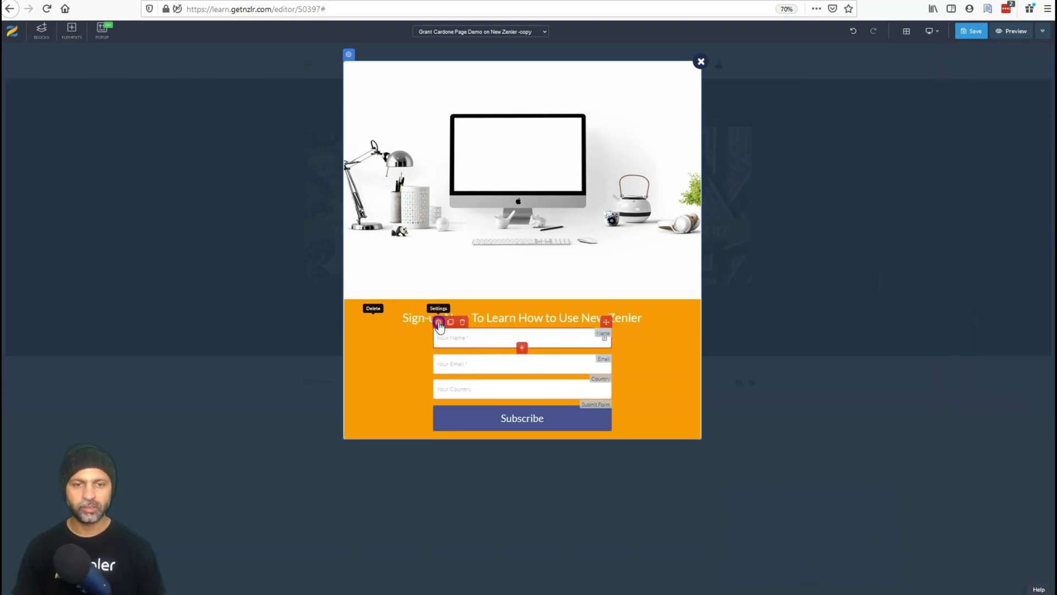
click(438, 322)
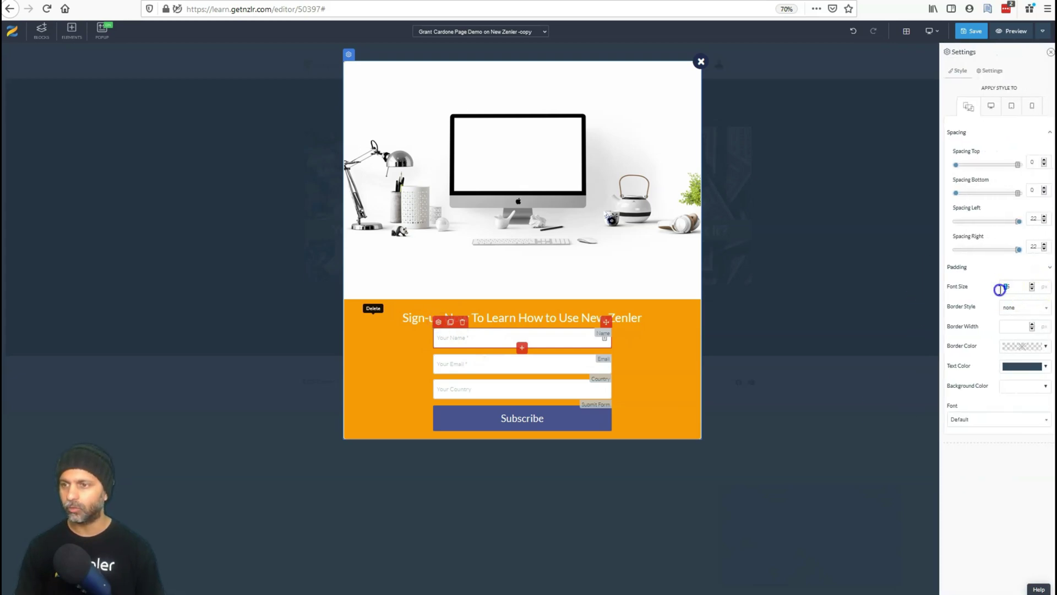
click(540, 369)
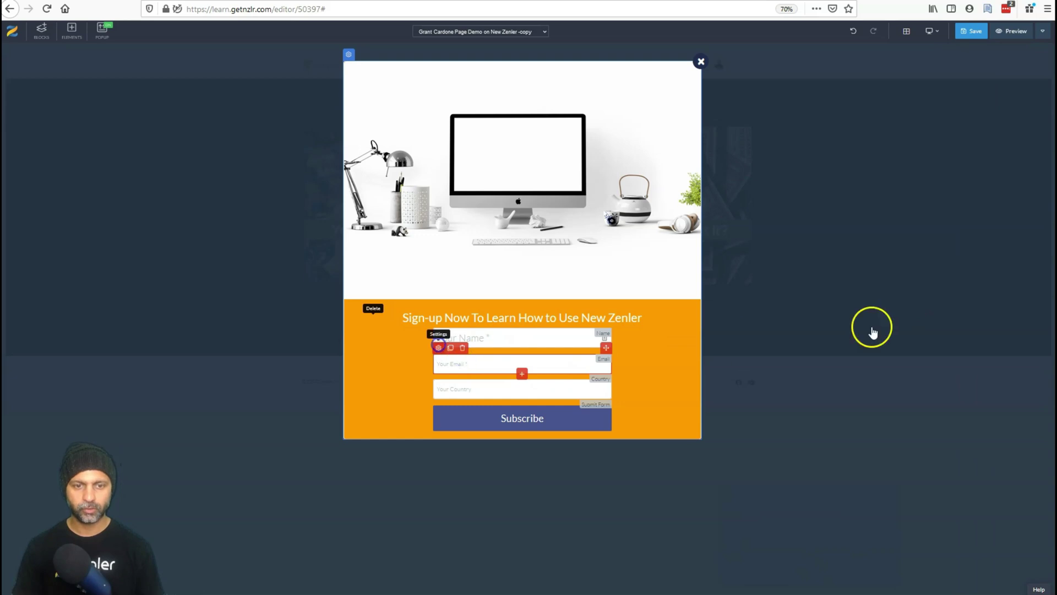
click(747, 346)
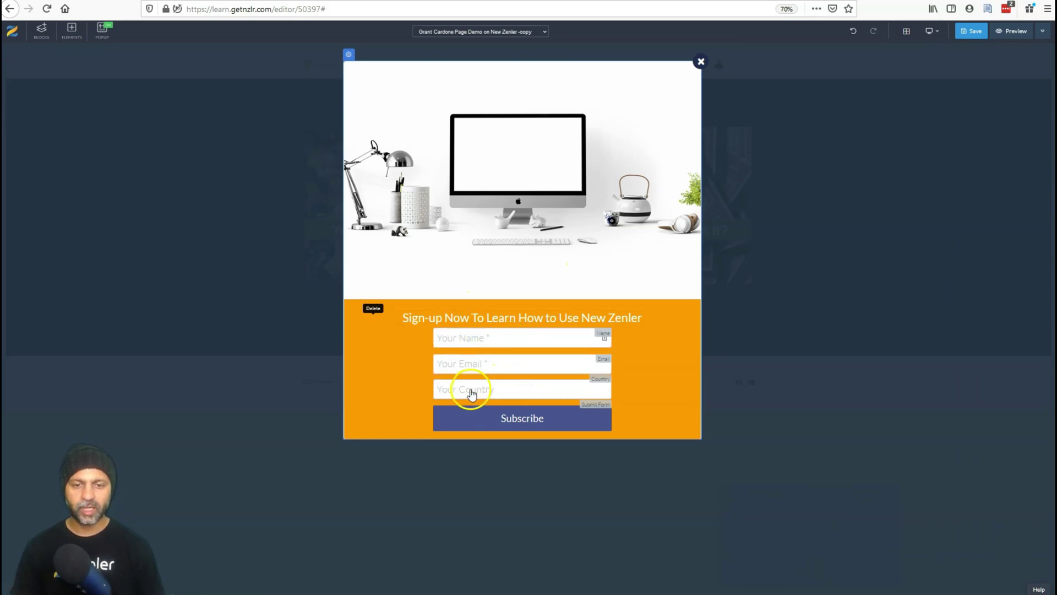
click(532, 429)
Make the Subscribe button an outline style with a right arrow and label it 'Download Now'.
click(444, 402)
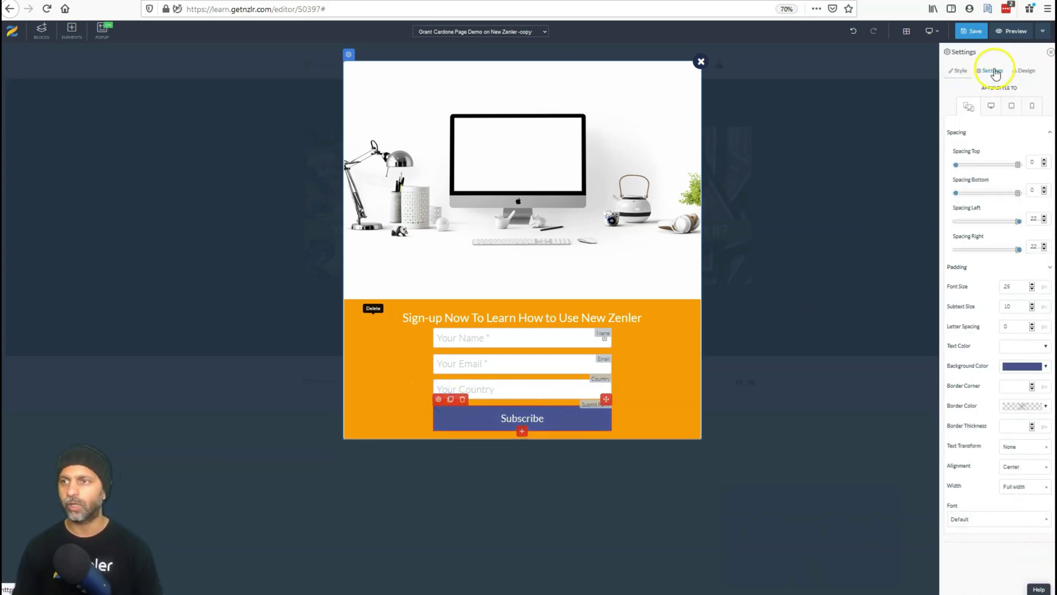
click(1025, 71)
click(991, 72)
click(1023, 72)
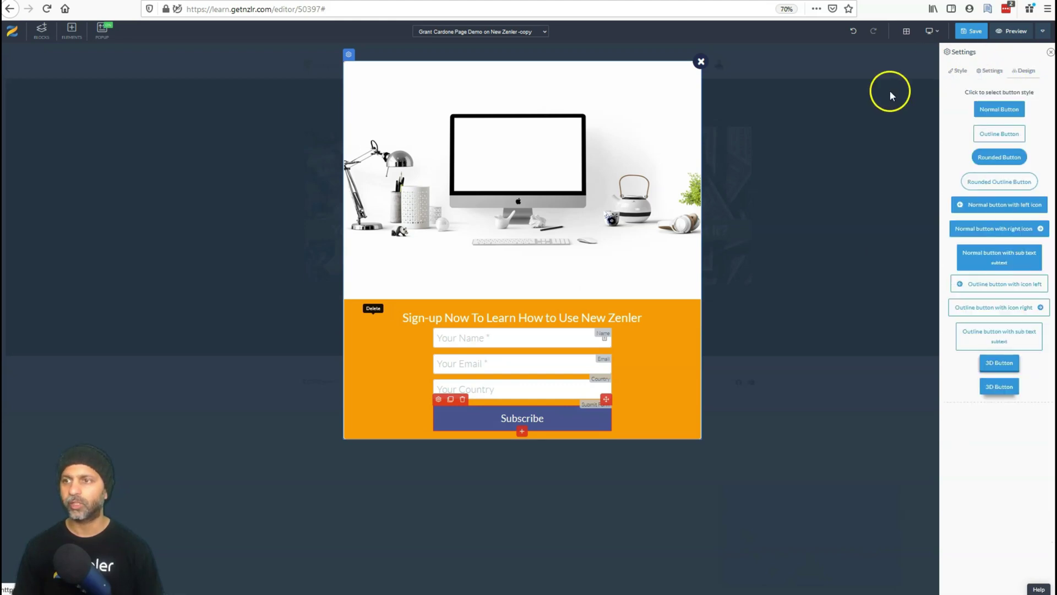
click(1016, 310)
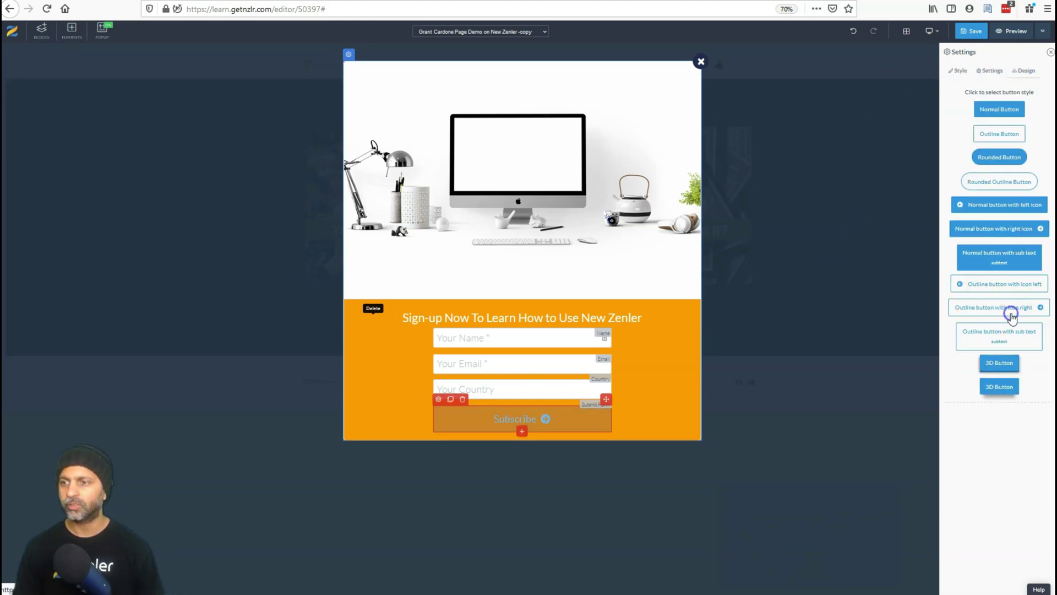
click(438, 399)
click(1001, 71)
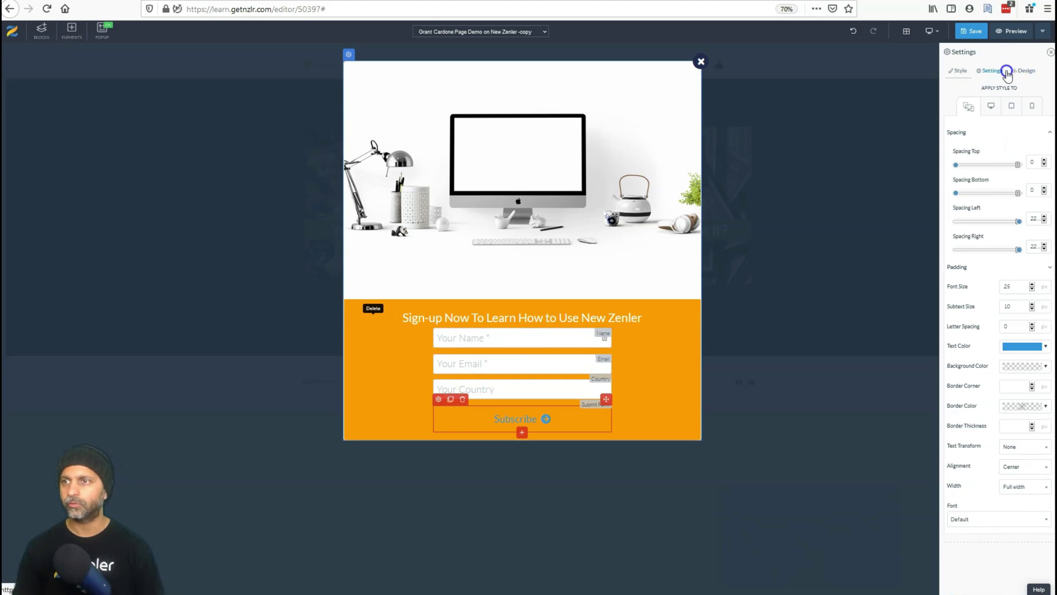
text(Download)
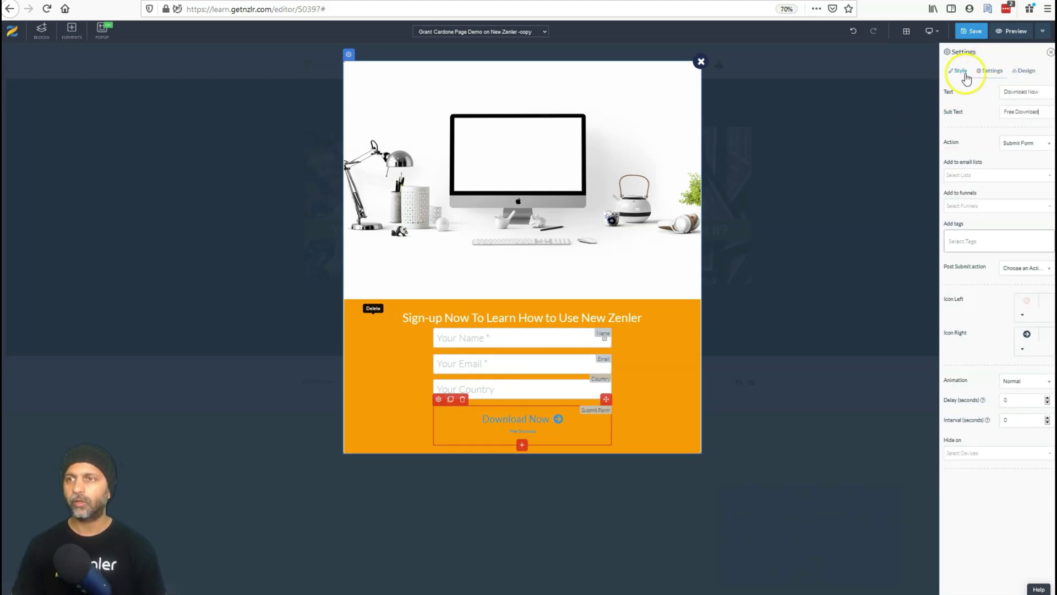
Make the button's text and border black.
click(958, 71)
click(978, 367)
click(1025, 348)
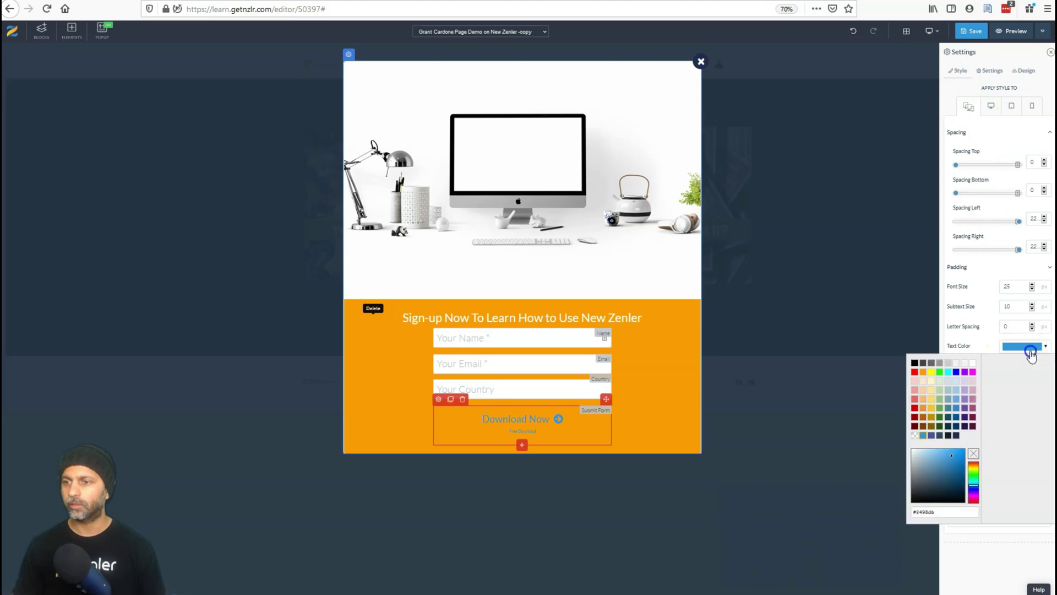
click(915, 363)
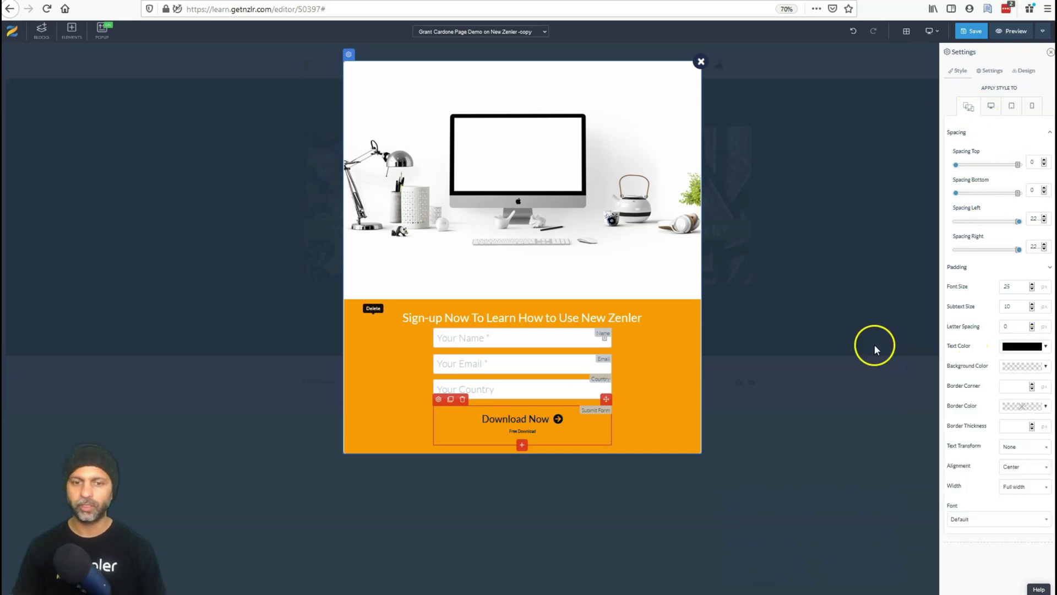
click(1023, 71)
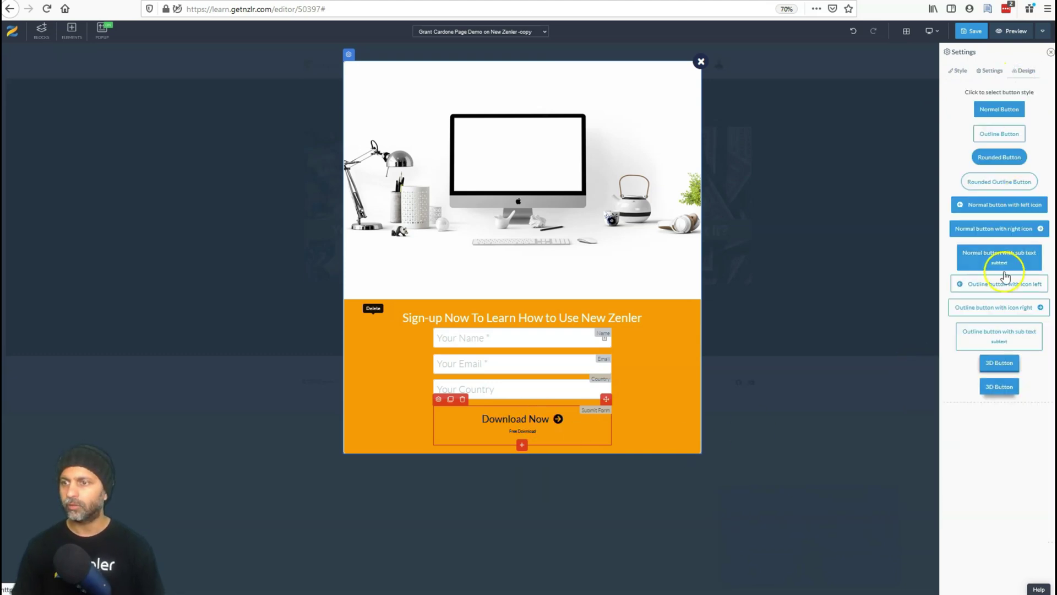
click(440, 410)
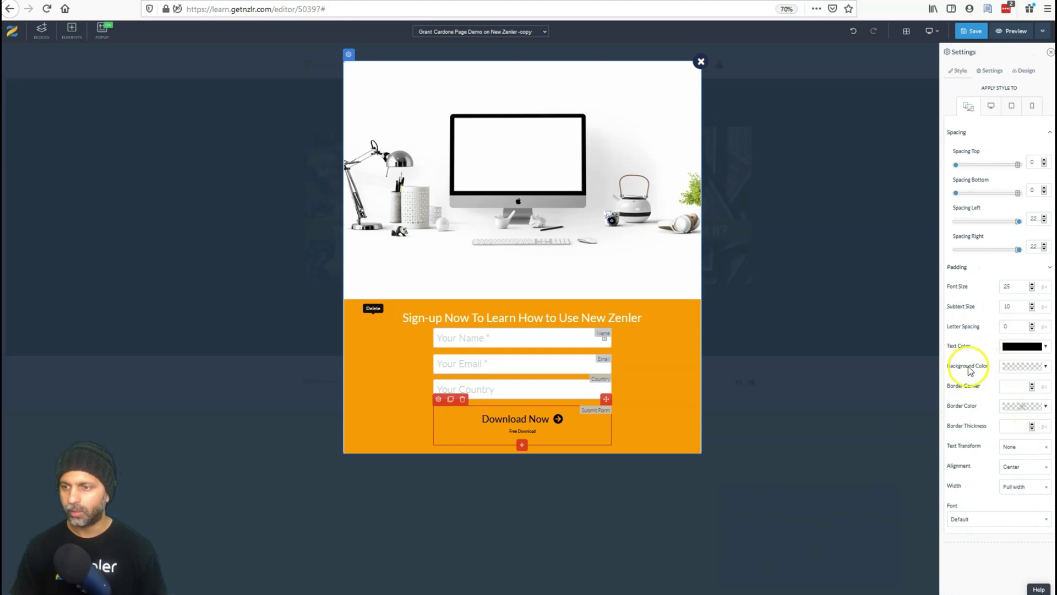
click(1032, 406)
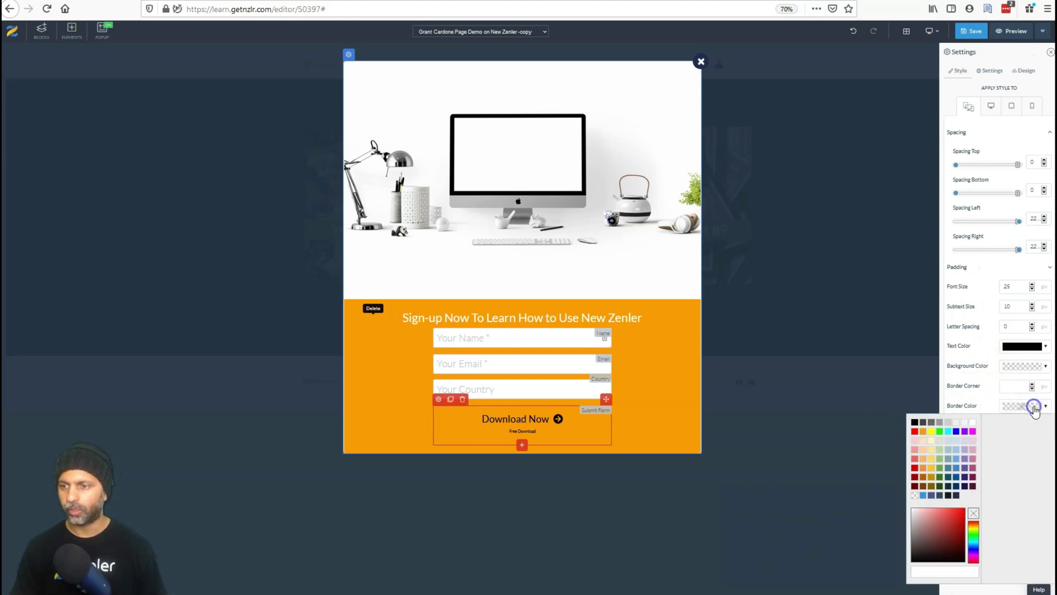
click(915, 422)
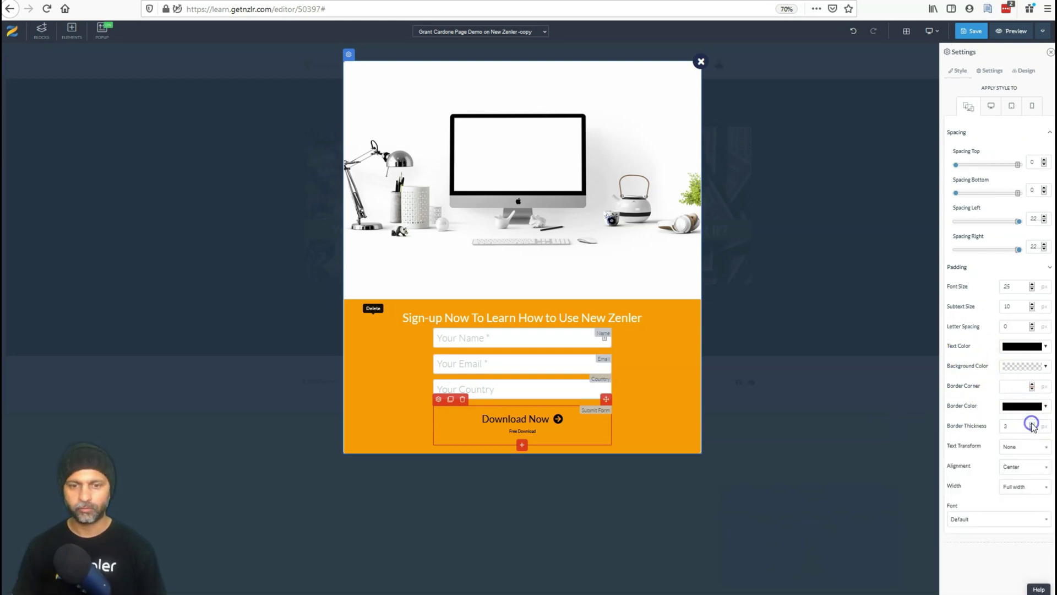
Keep the button full width and set its font to Condiment at size 35.
click(1019, 486)
click(1016, 472)
click(1011, 488)
click(1016, 455)
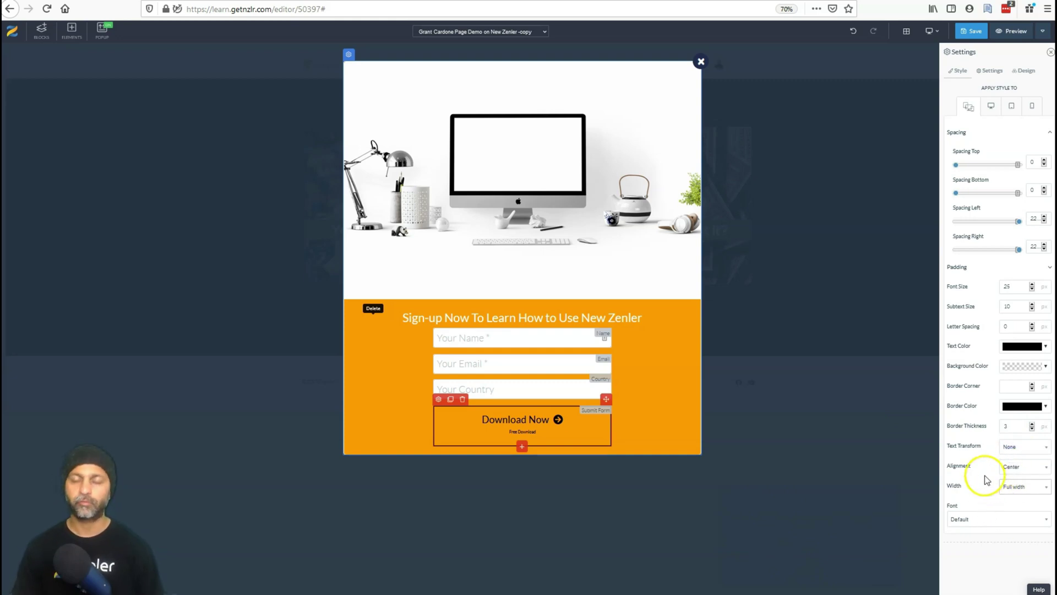
click(993, 519)
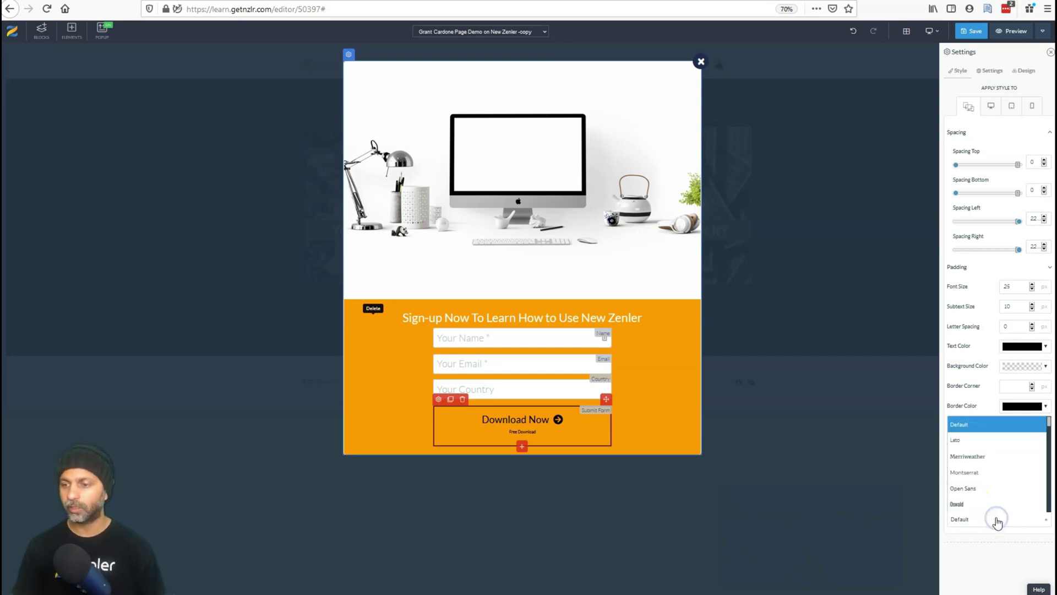
drag(1050, 423, 1049, 441)
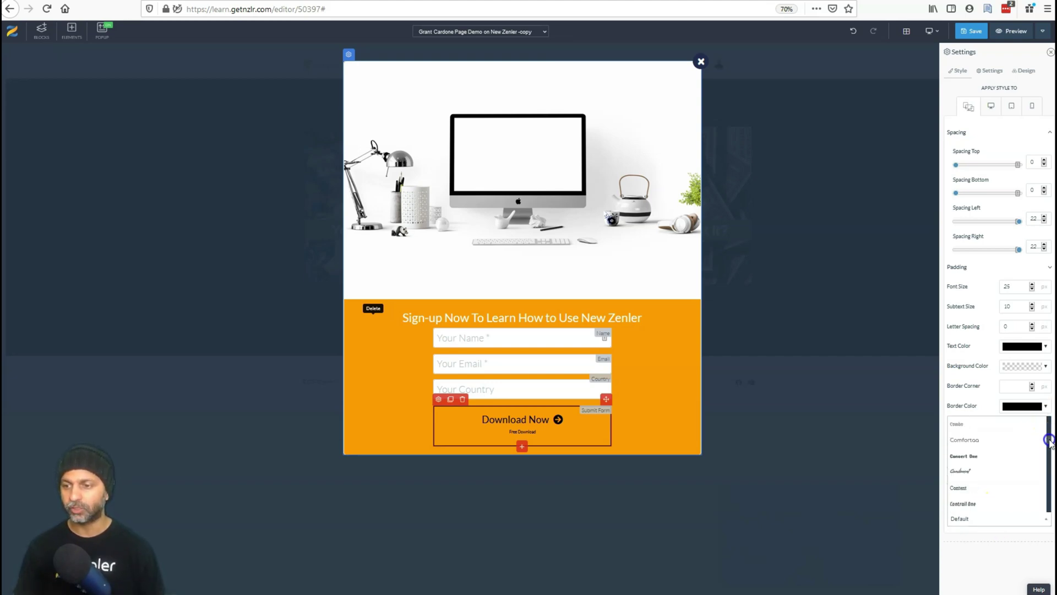
click(982, 471)
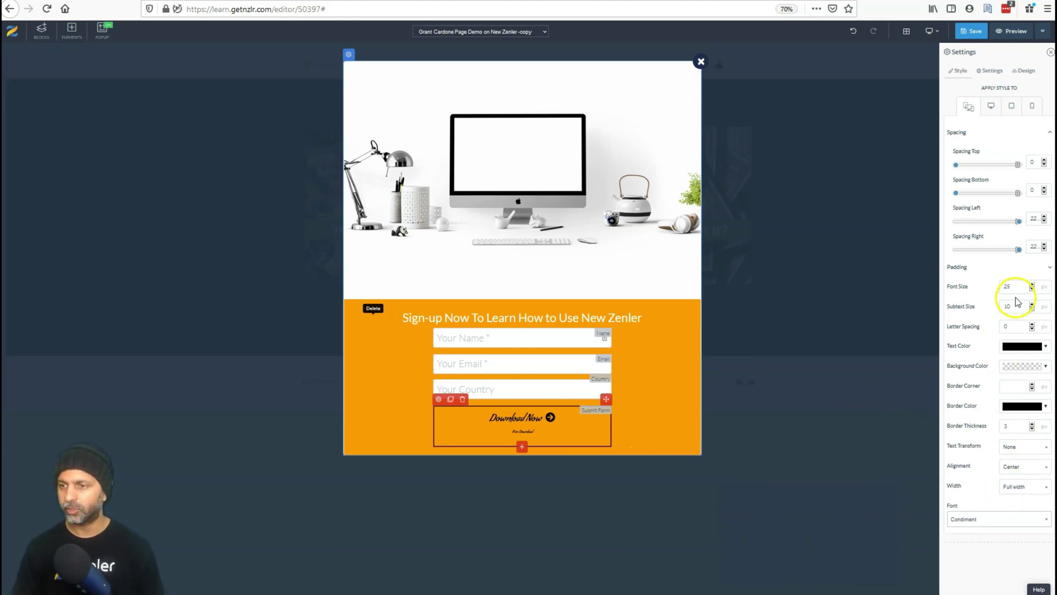
text(35)
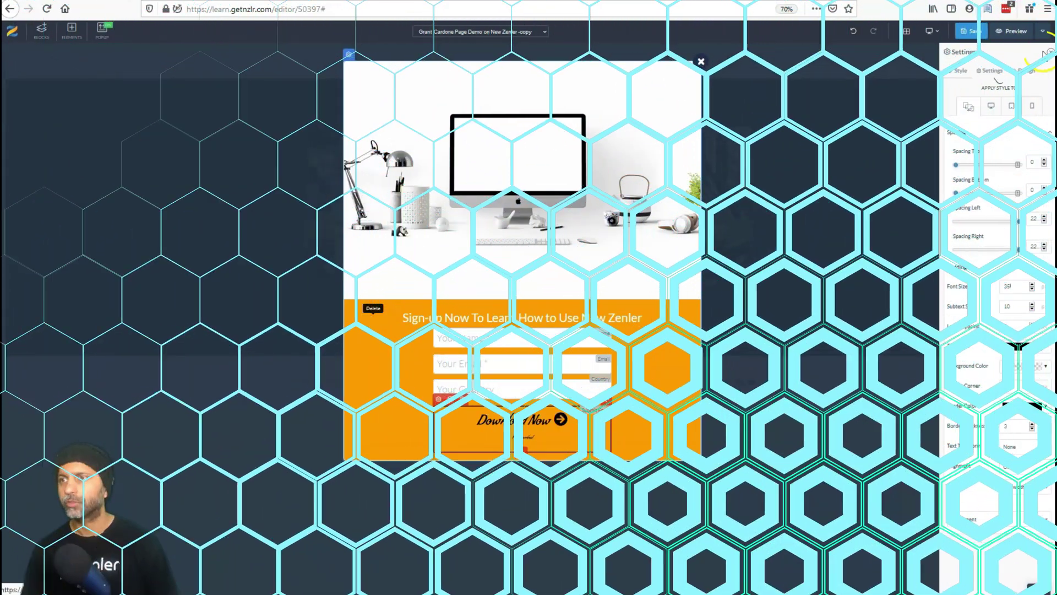
Keep Download Now on Submit Form, add sign-ups to Zapier Test tagged freebie, then go to a link.
click(989, 70)
click(1028, 142)
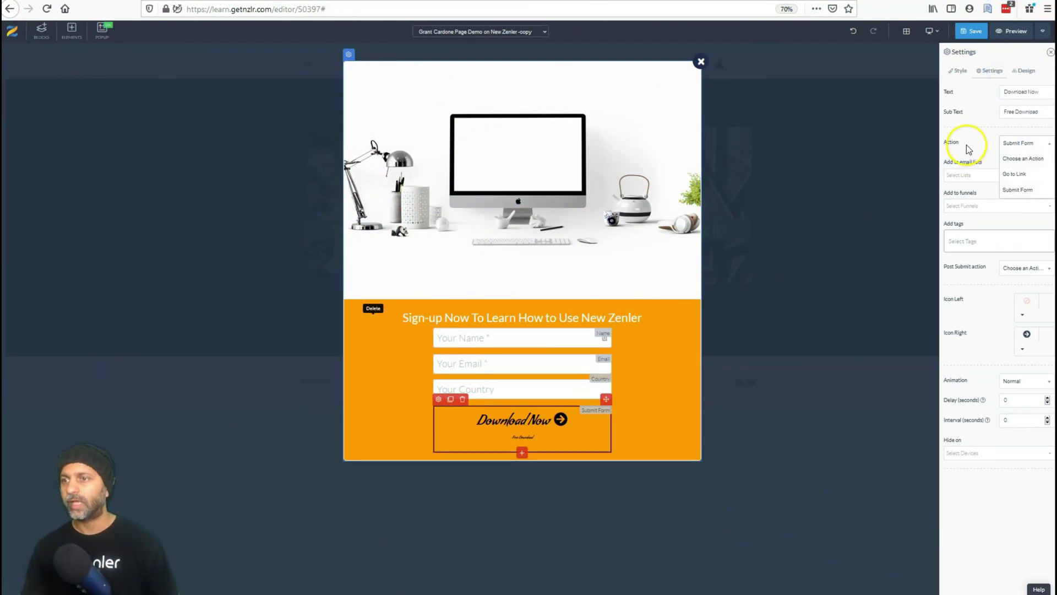
click(1019, 190)
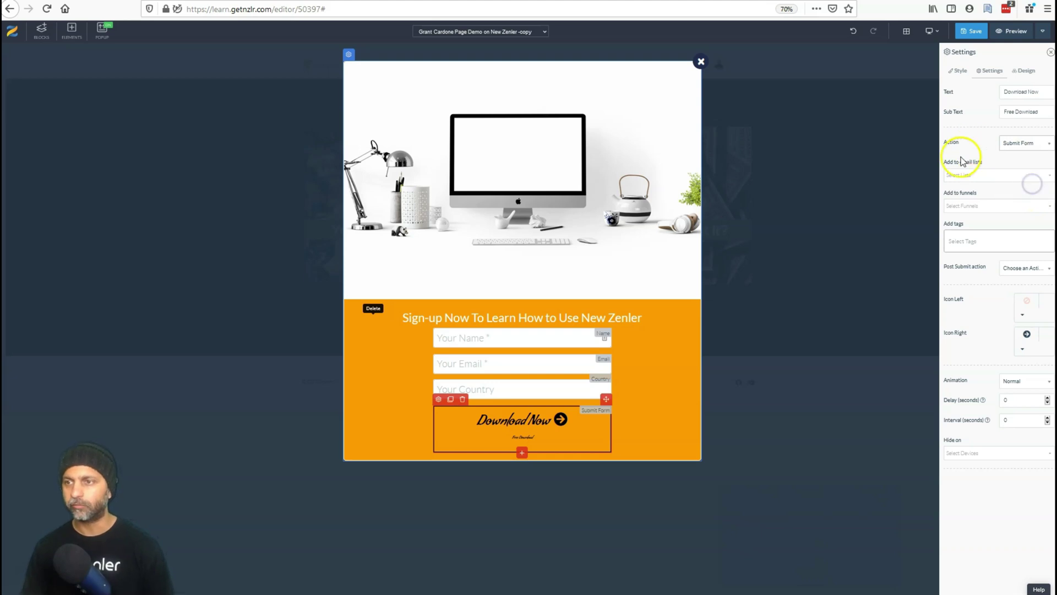
click(986, 175)
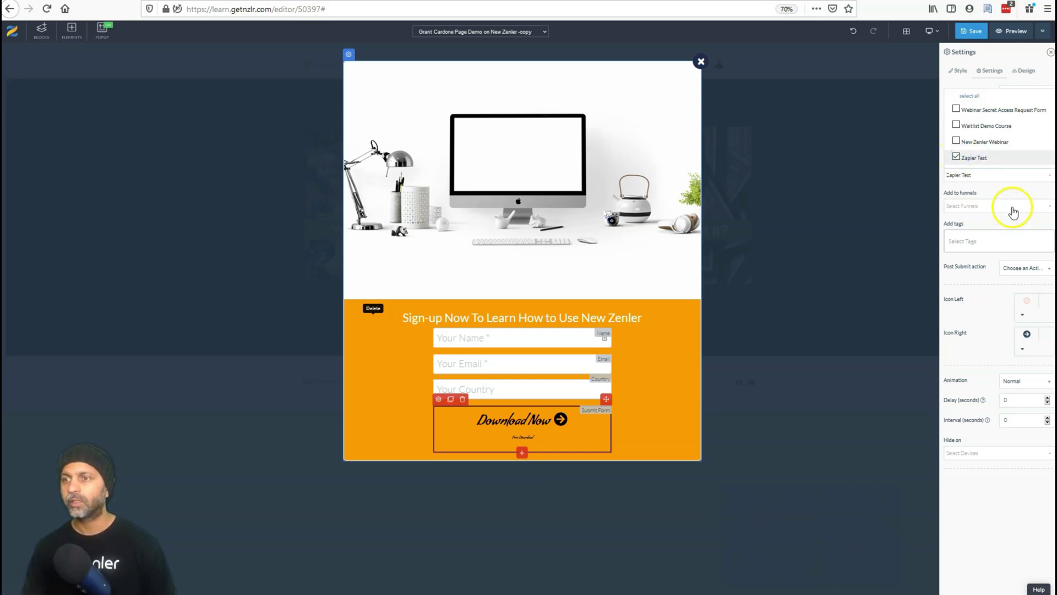
click(990, 243)
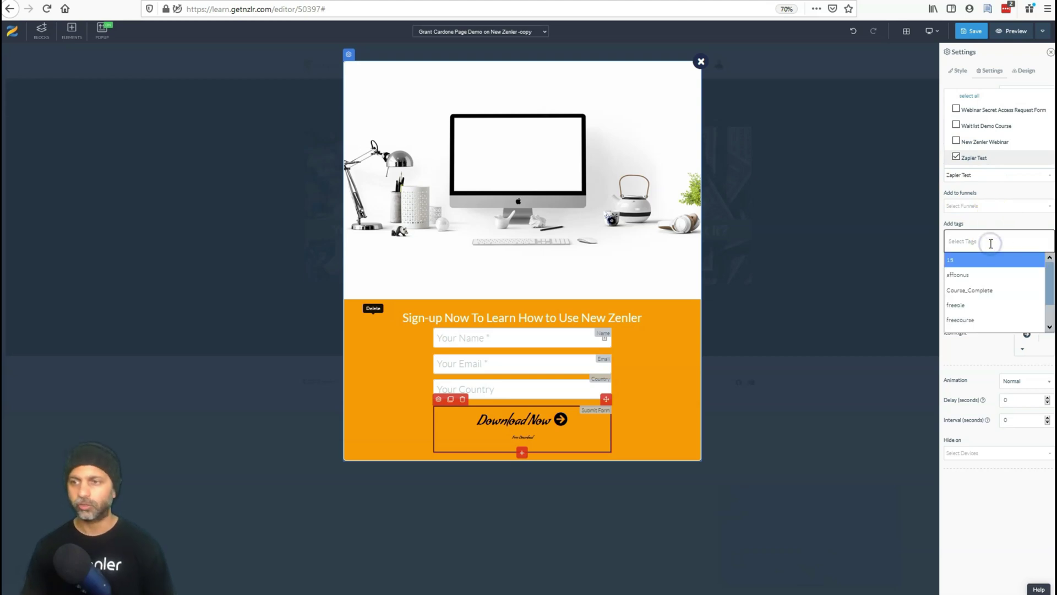
text(fre)
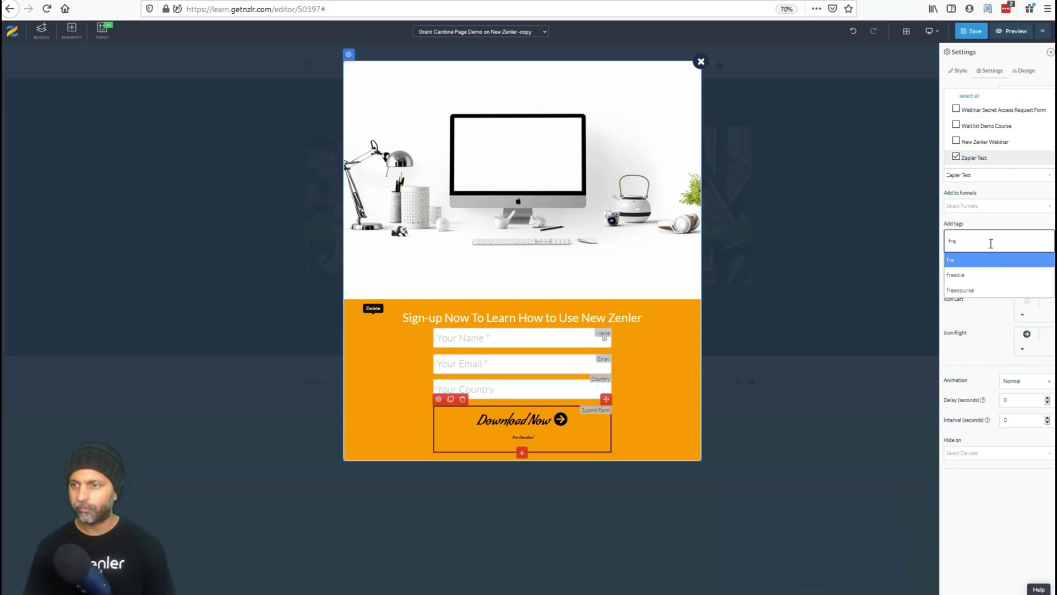
click(1002, 275)
click(1024, 282)
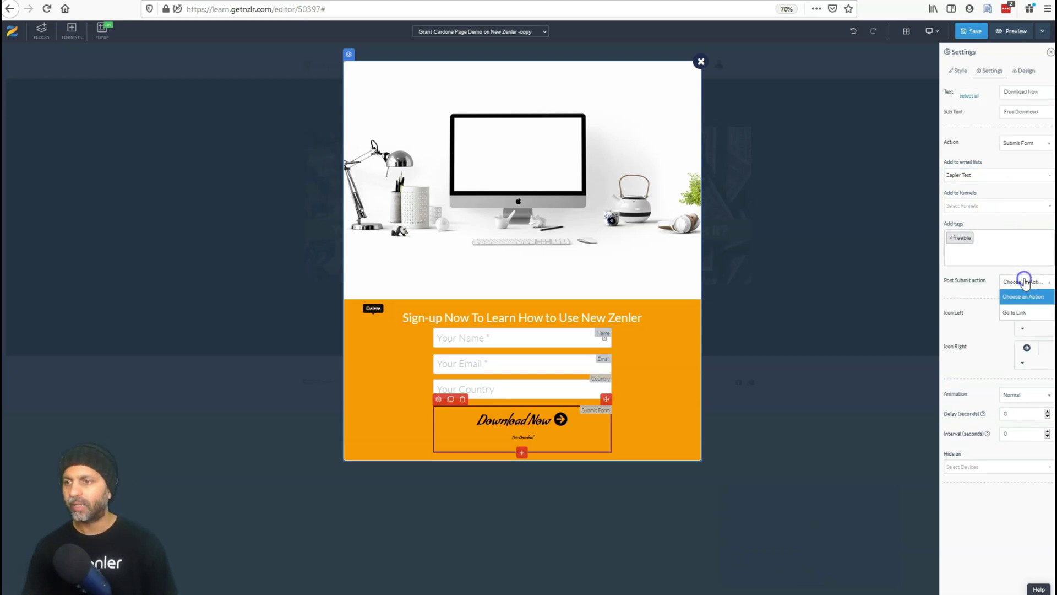
click(1026, 312)
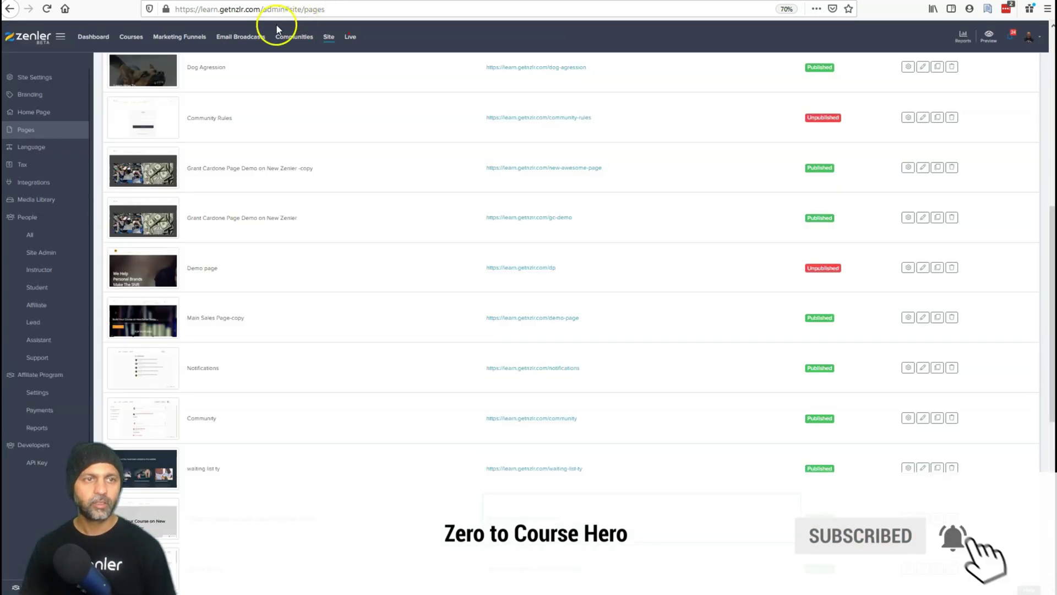
Copy the Thankyou page link from the New Zenler Mastery course's pages.
click(141, 35)
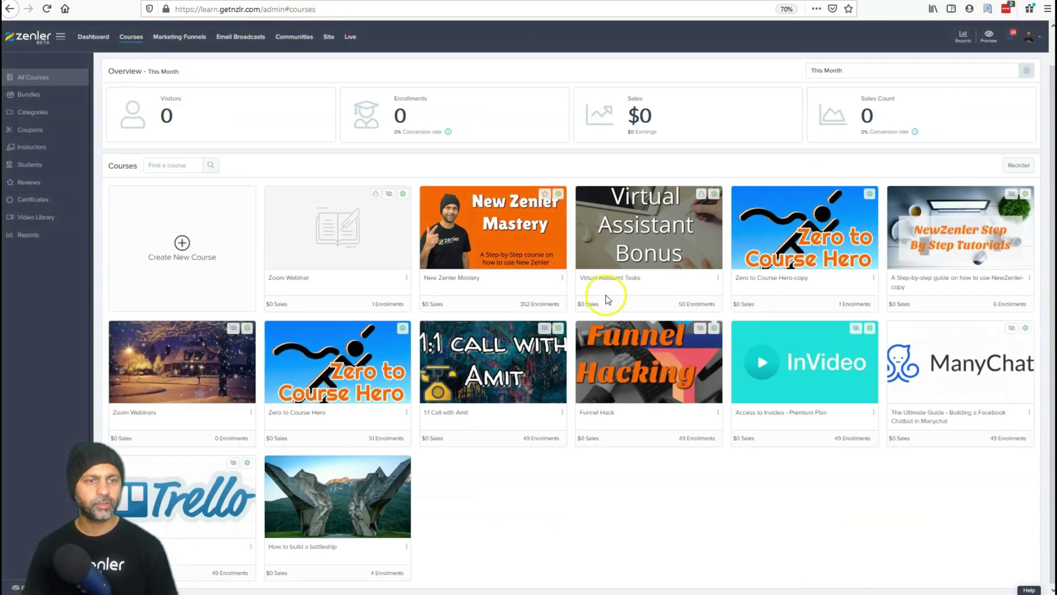
click(523, 231)
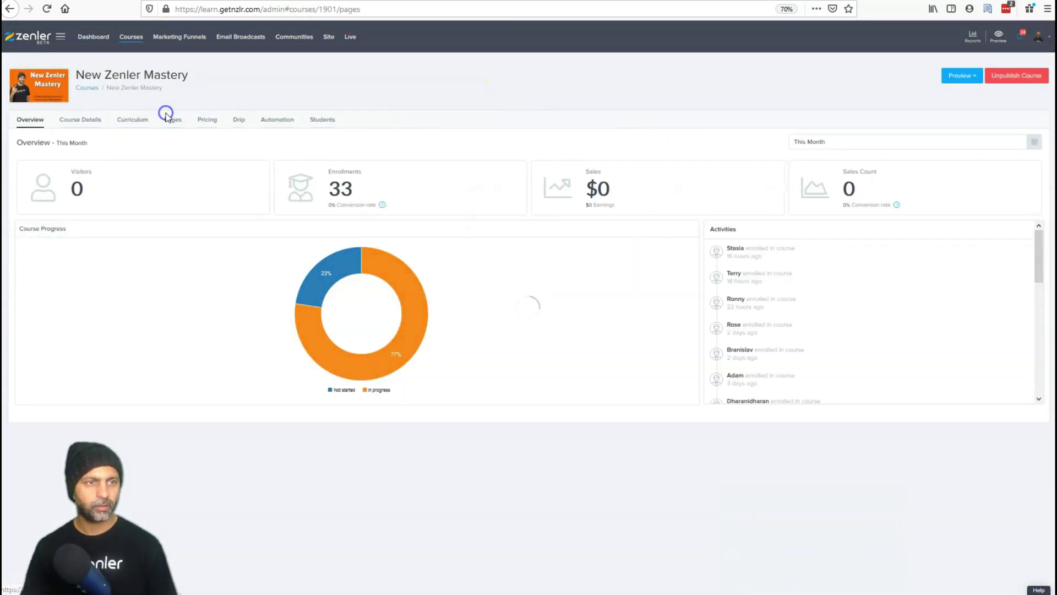
click(170, 117)
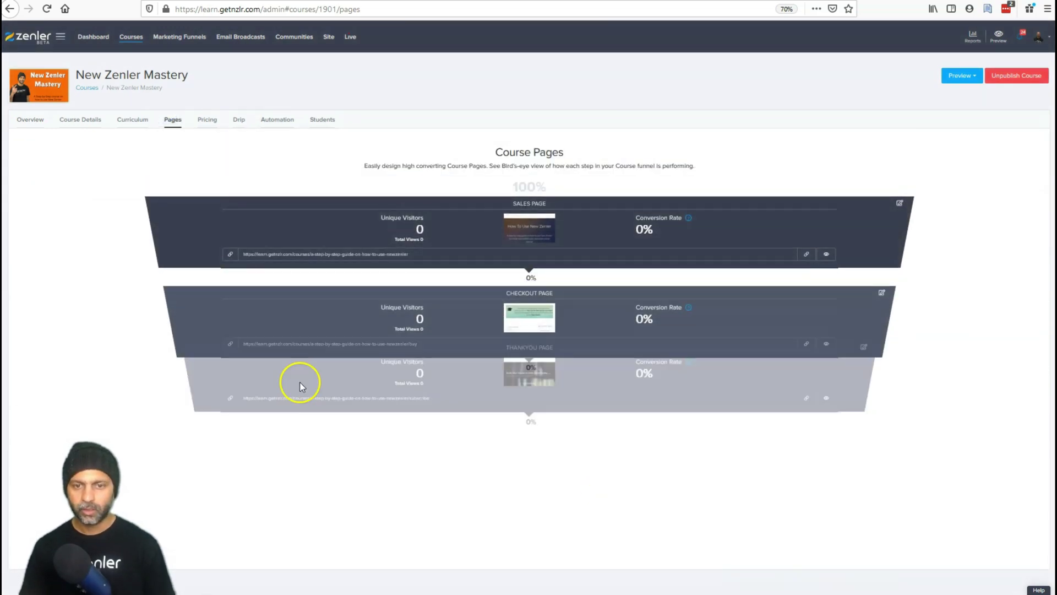
click(806, 437)
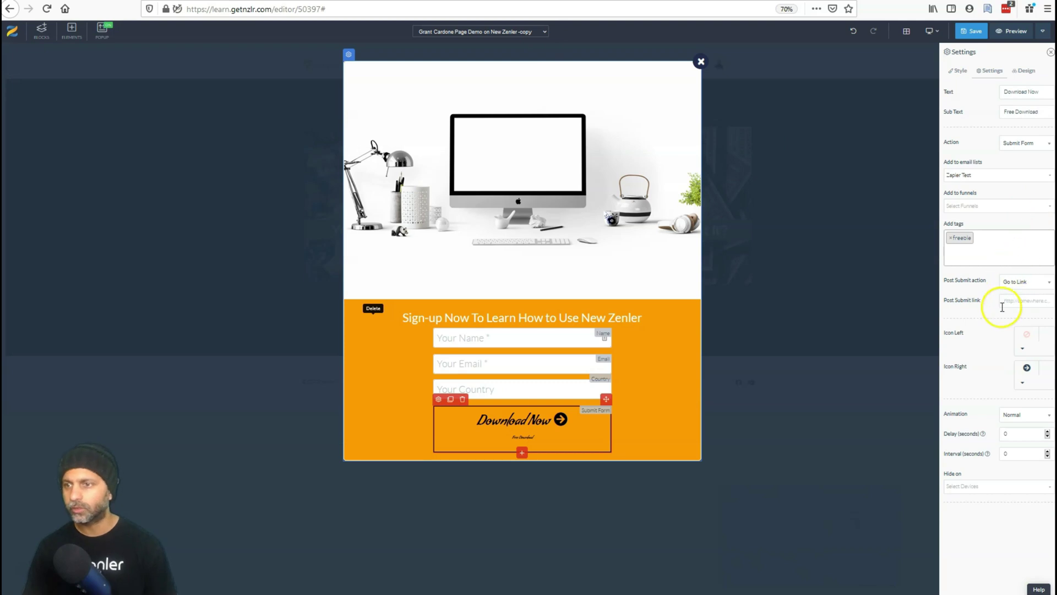
Paste that link as the button's post-submit redirect, save the page, and preview it.
click(1022, 301)
click(1008, 371)
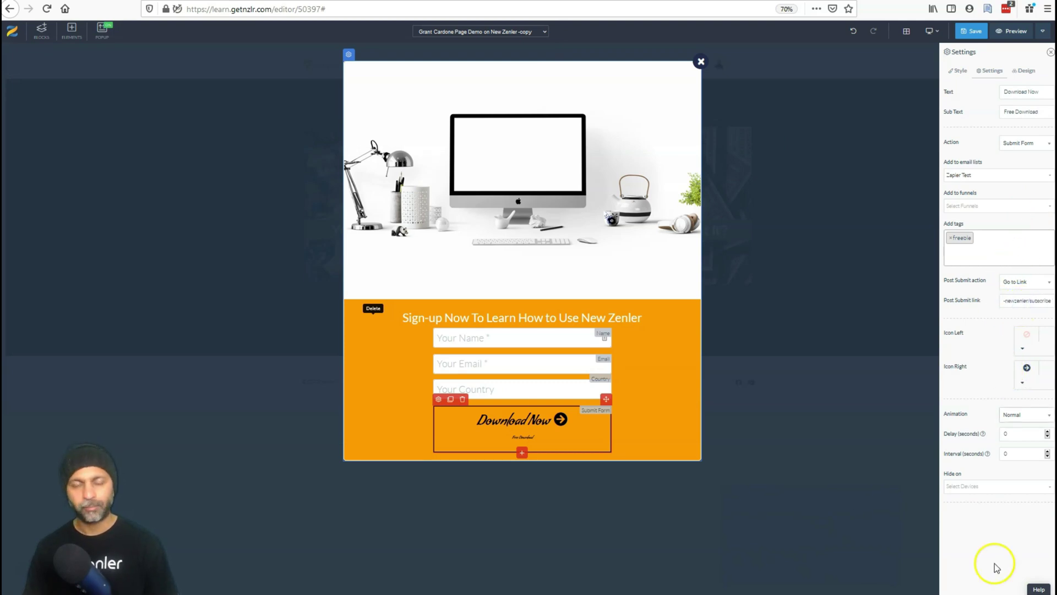
click(965, 31)
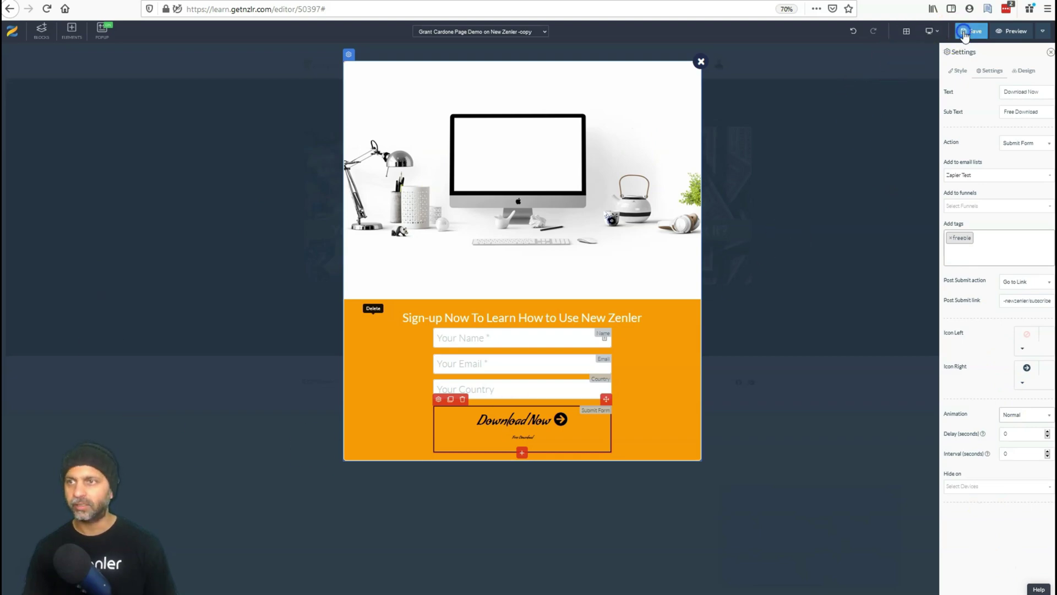
click(688, 251)
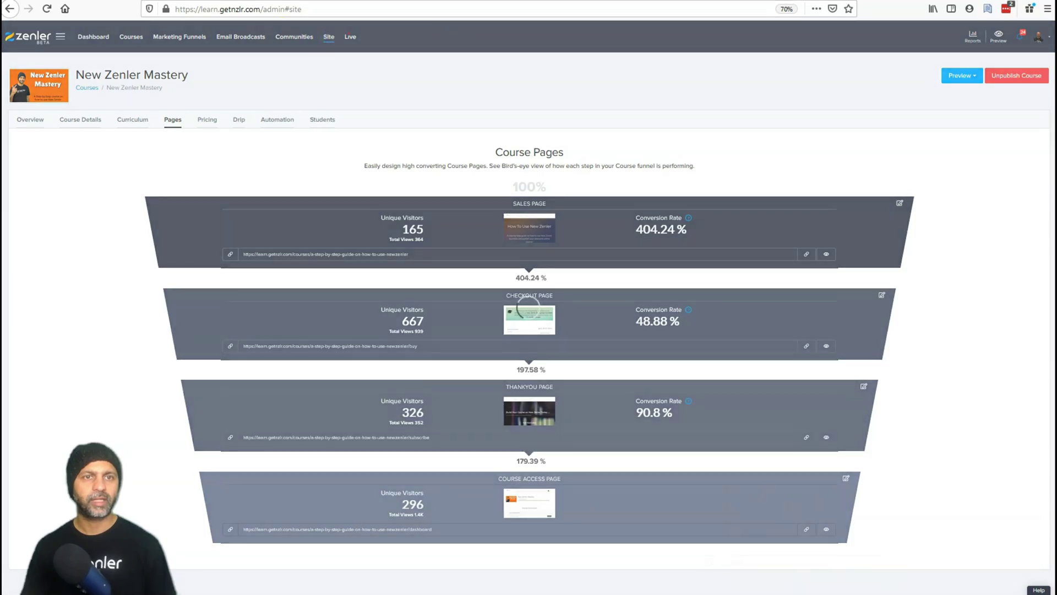
click(999, 34)
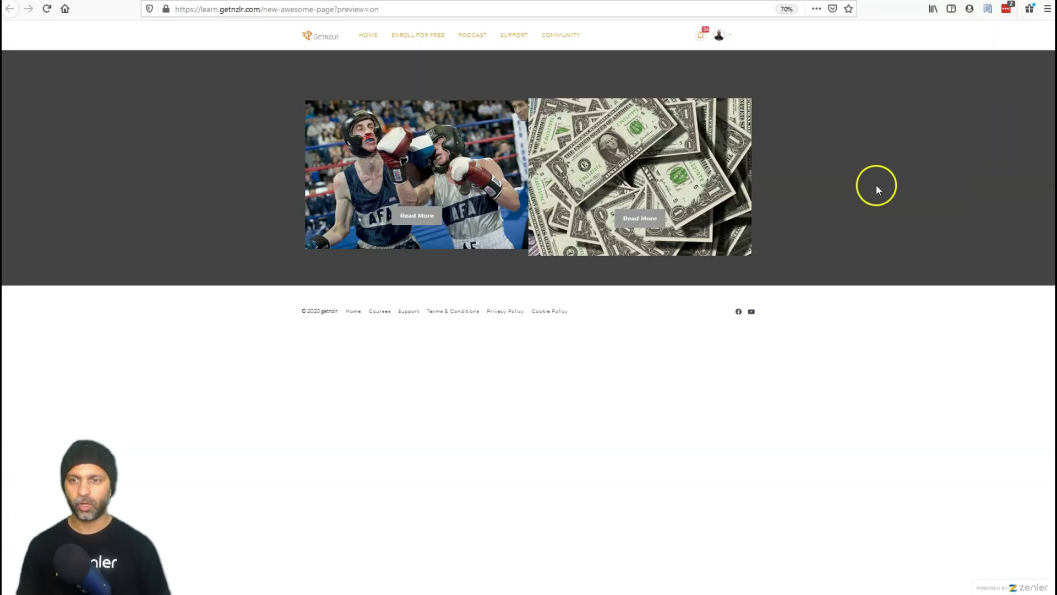
Back in the editor, make the popup medium width with a dashed border.
key(ctrl+w)
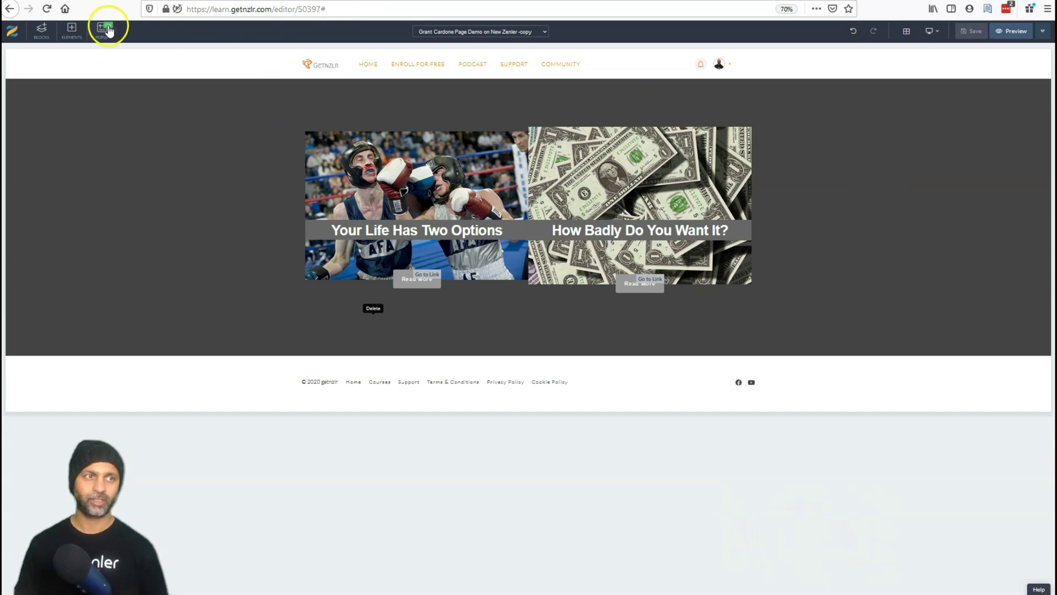
click(106, 28)
mouse_move(353, 64)
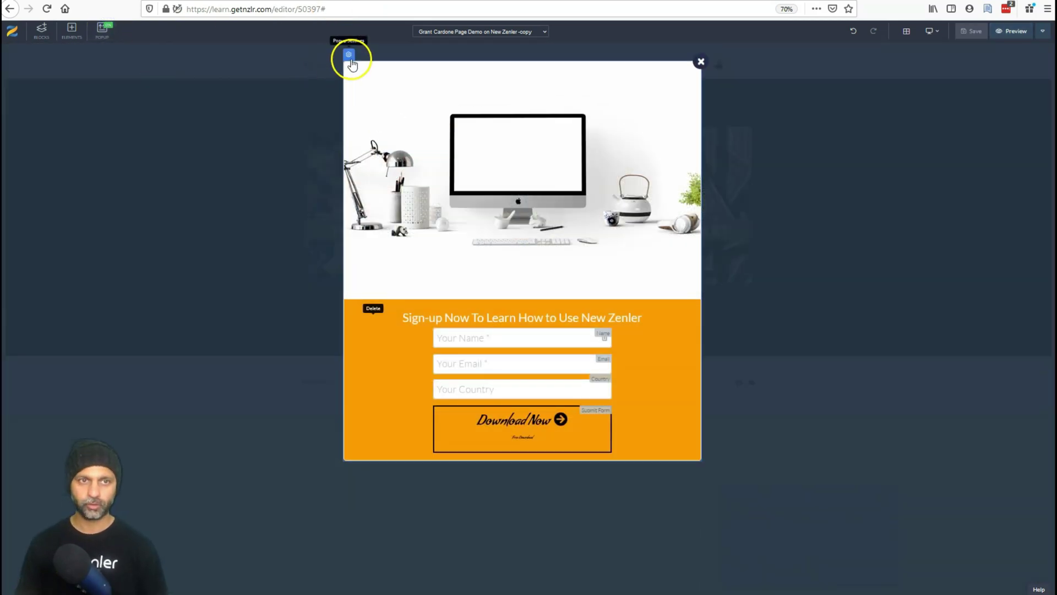
click(1027, 134)
click(1026, 164)
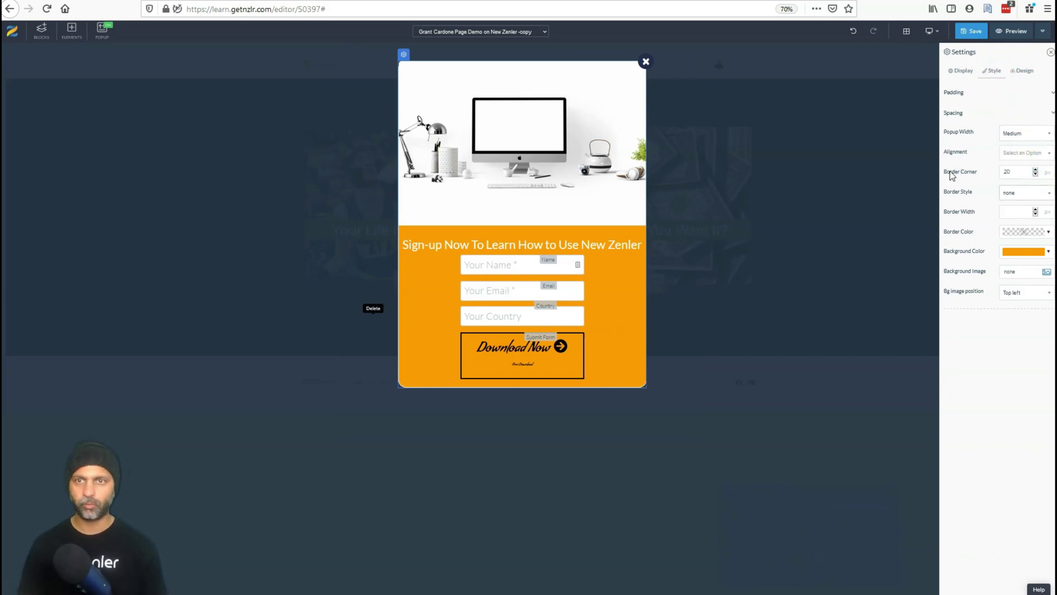
click(1027, 193)
click(1014, 236)
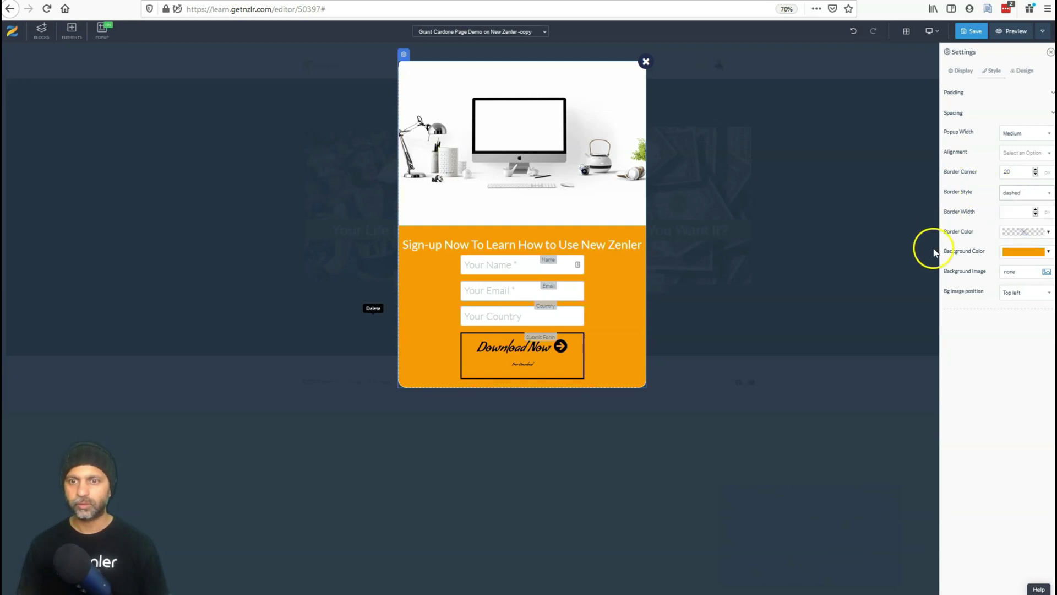
Make the popup border black and 10 px wide.
click(1021, 232)
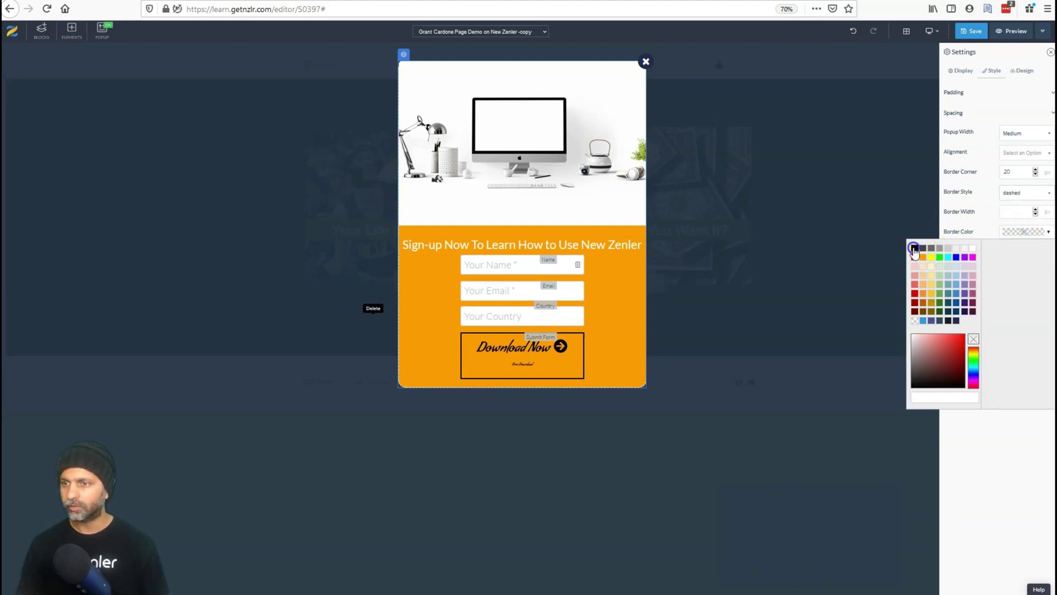
click(913, 248)
click(620, 202)
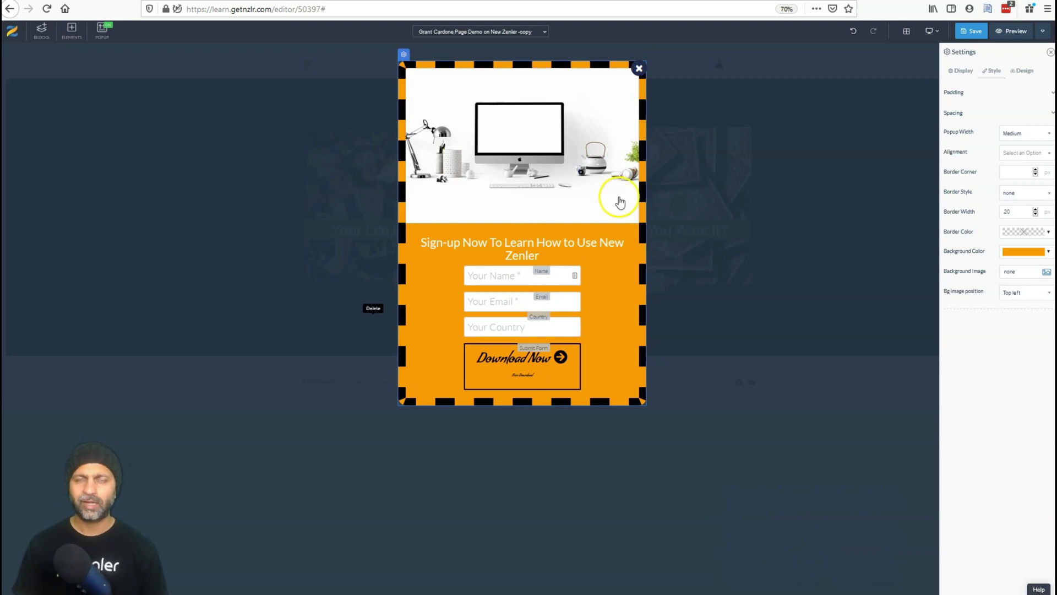
key(BackSpace)
key(BackSpace)
text(10)
click(963, 324)
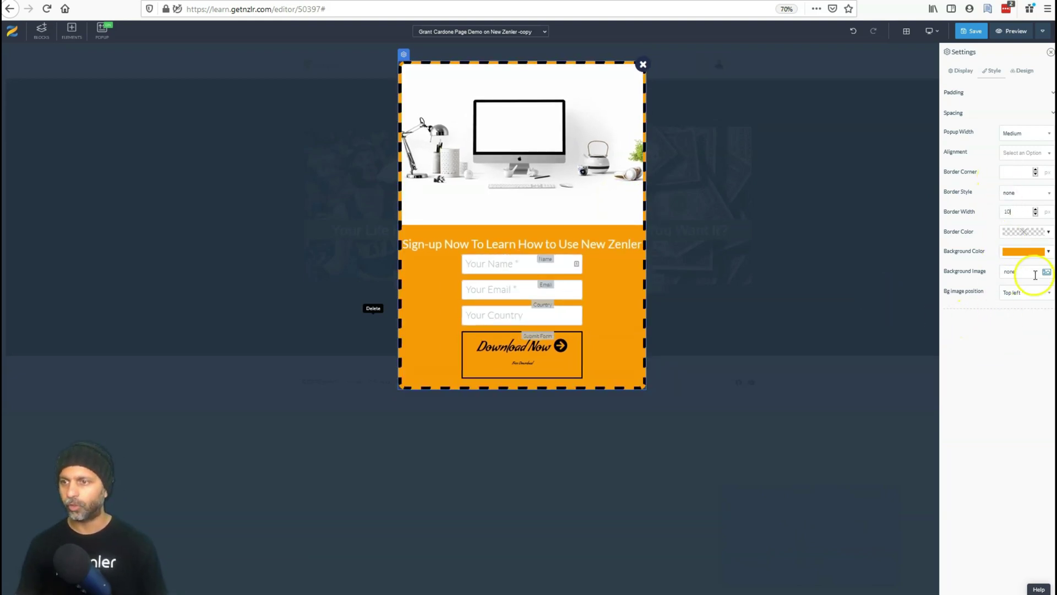
Set the popup's display trigger to On Landing.
click(962, 71)
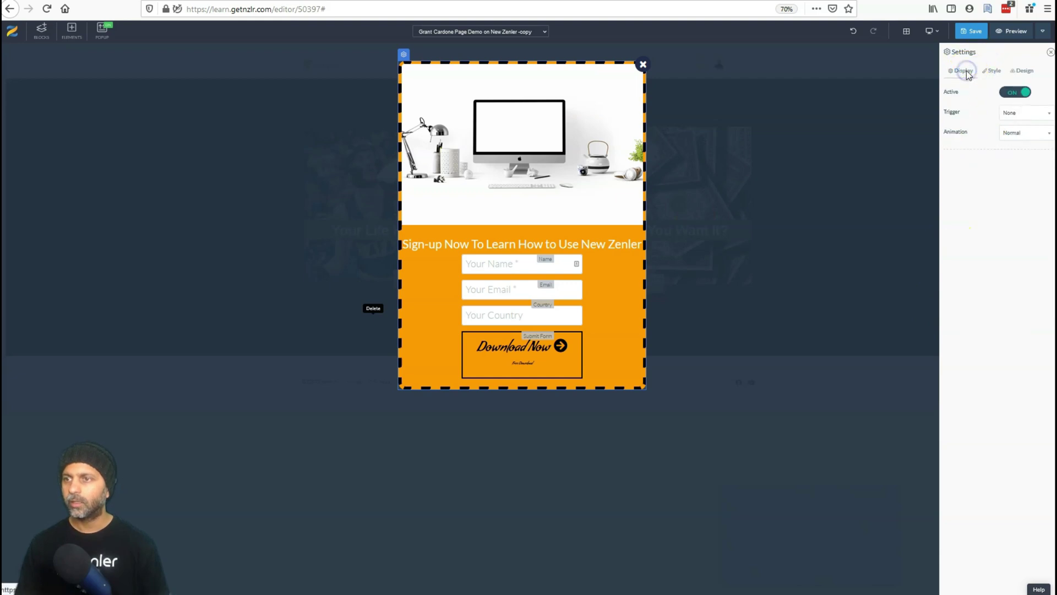
click(1023, 112)
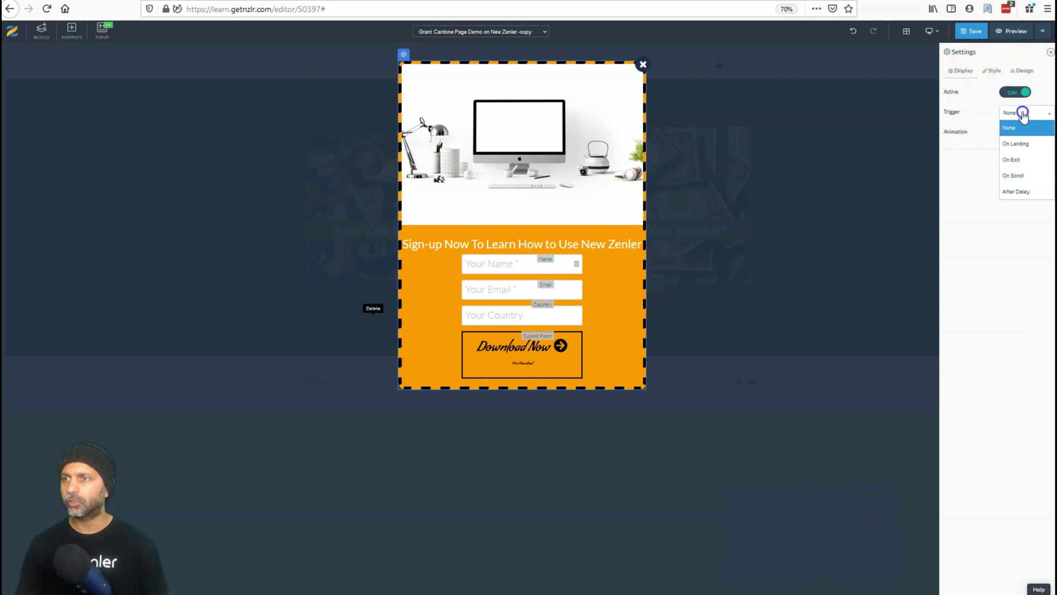
click(1025, 148)
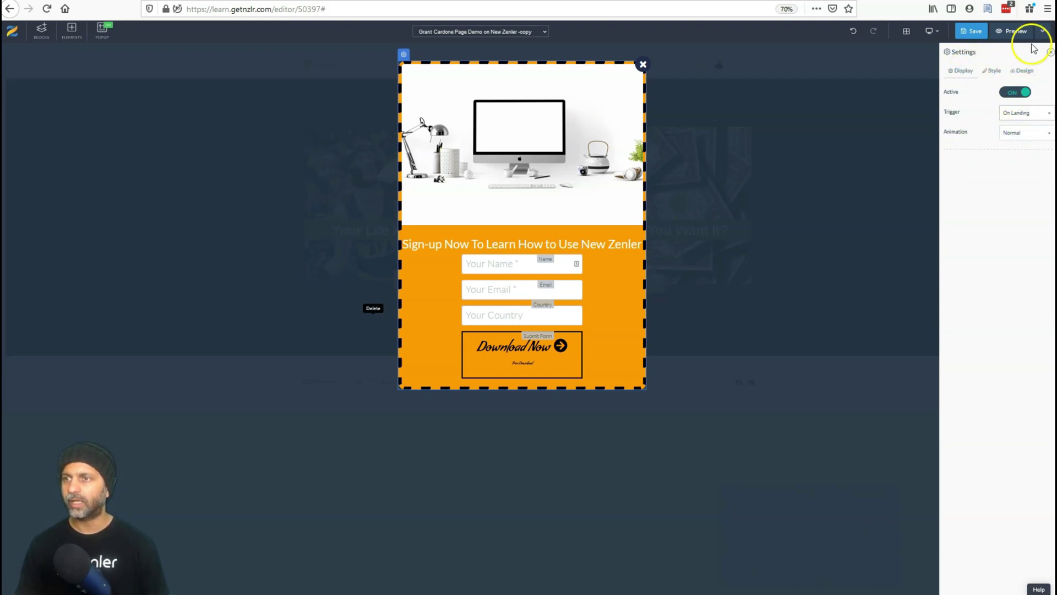
Save and preview the page, then submit a test name through the landing popup's form.
click(973, 31)
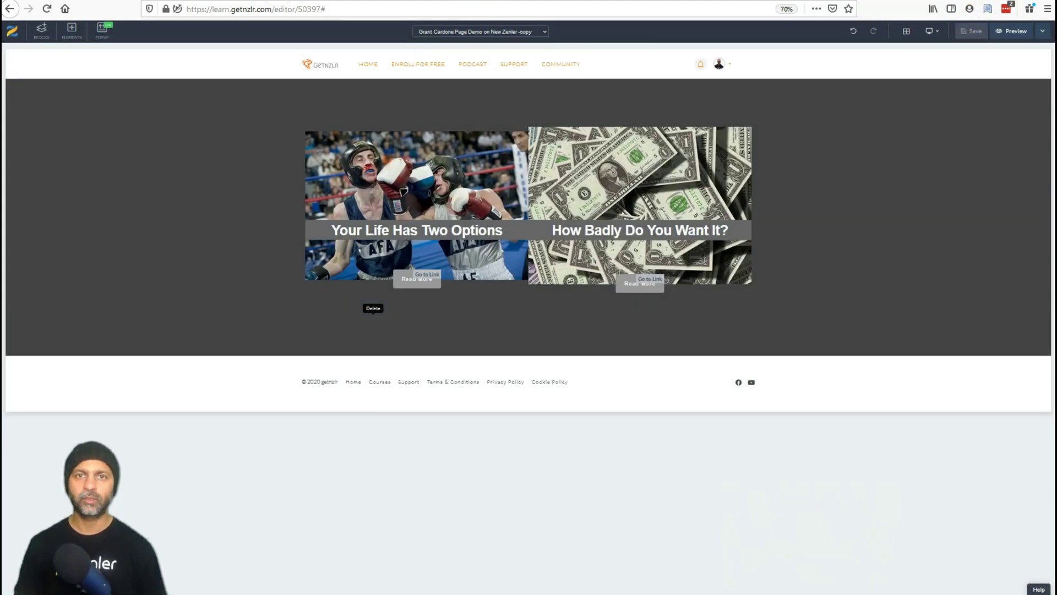
click(1016, 31)
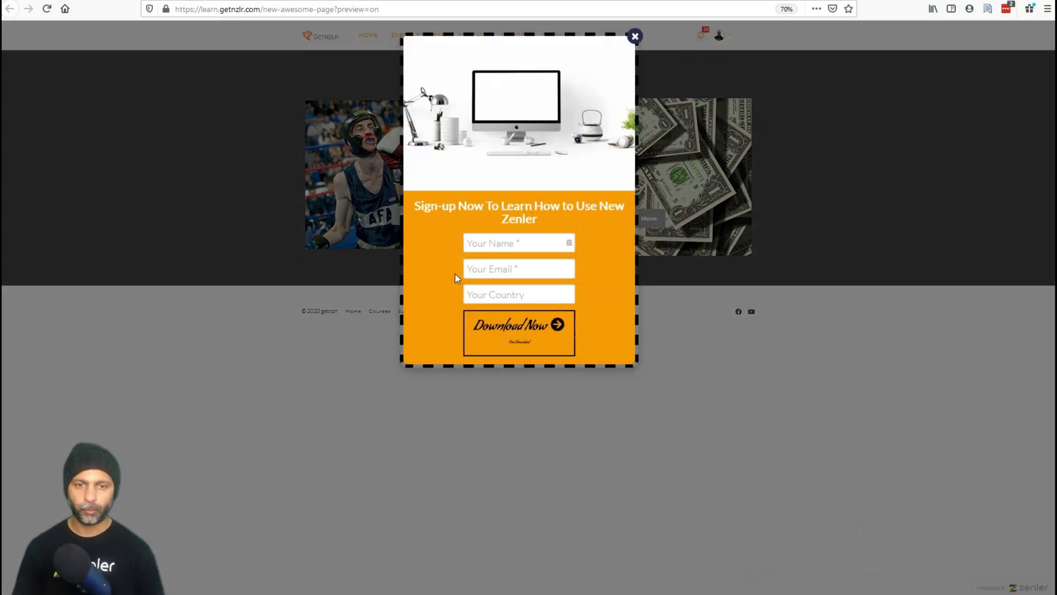
click(506, 243)
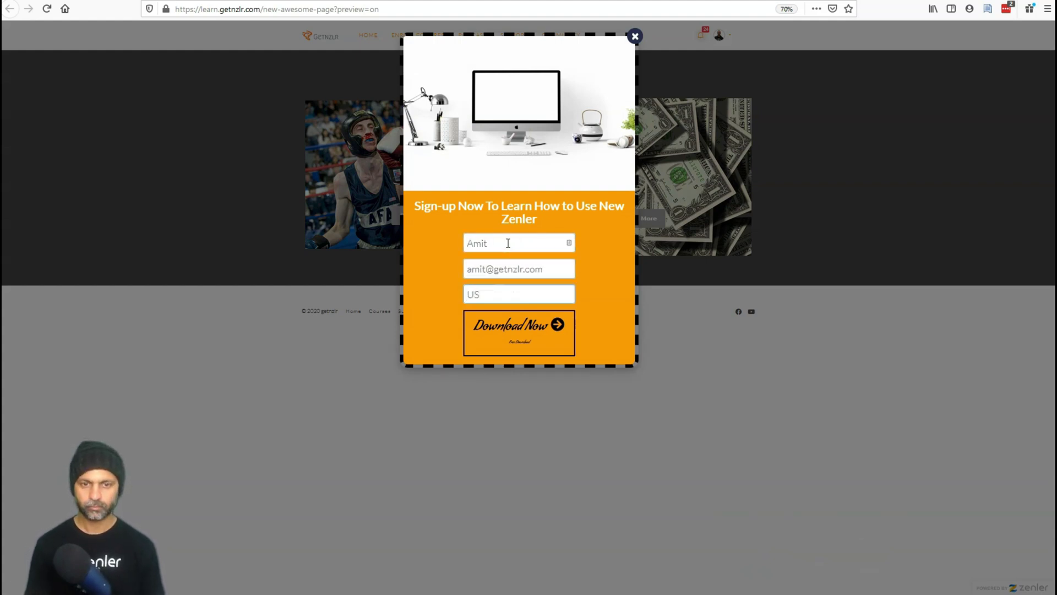
click(527, 342)
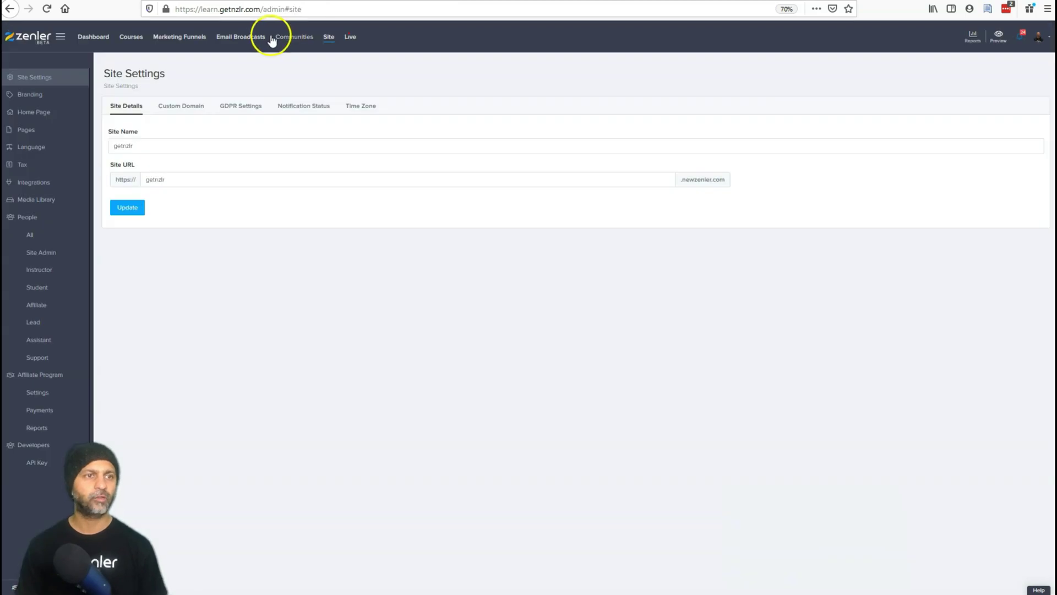
Check the Zapier Test list's new member email and its 12 May 2020 join date.
click(221, 39)
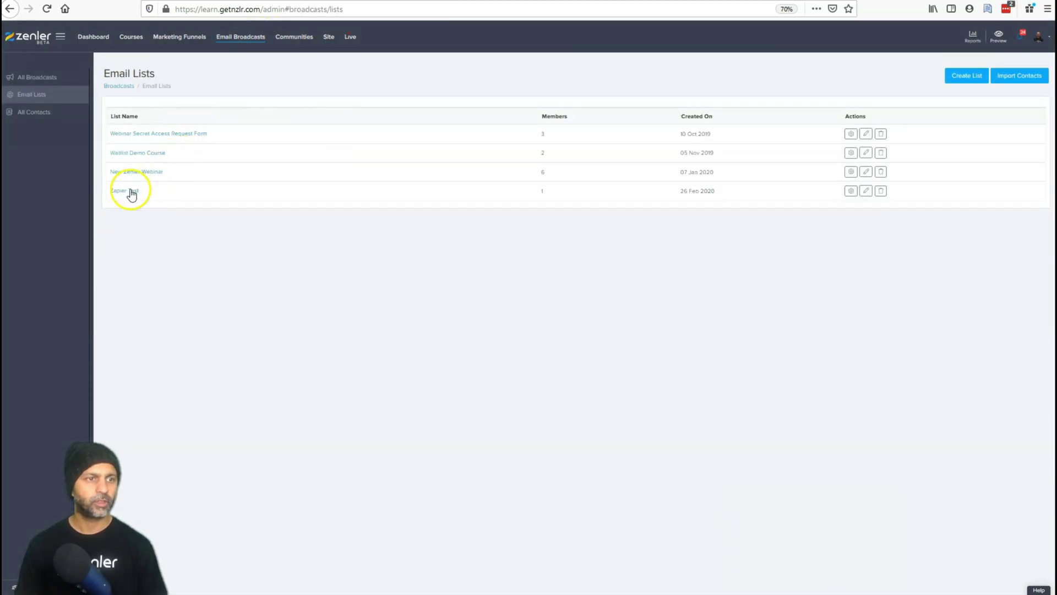
click(131, 190)
triple_click(302, 254)
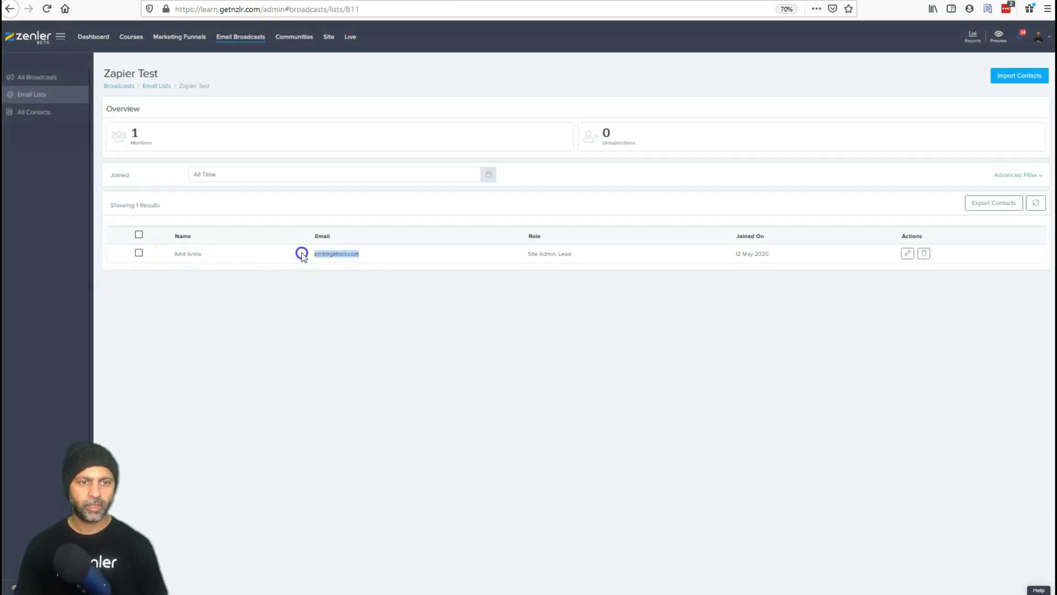
drag(815, 262, 692, 259)
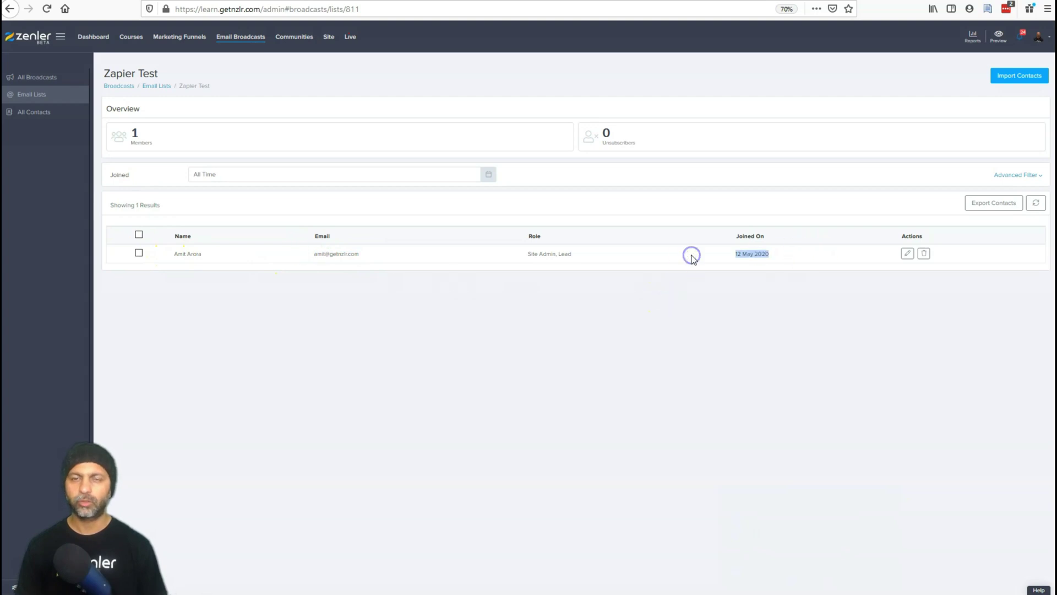